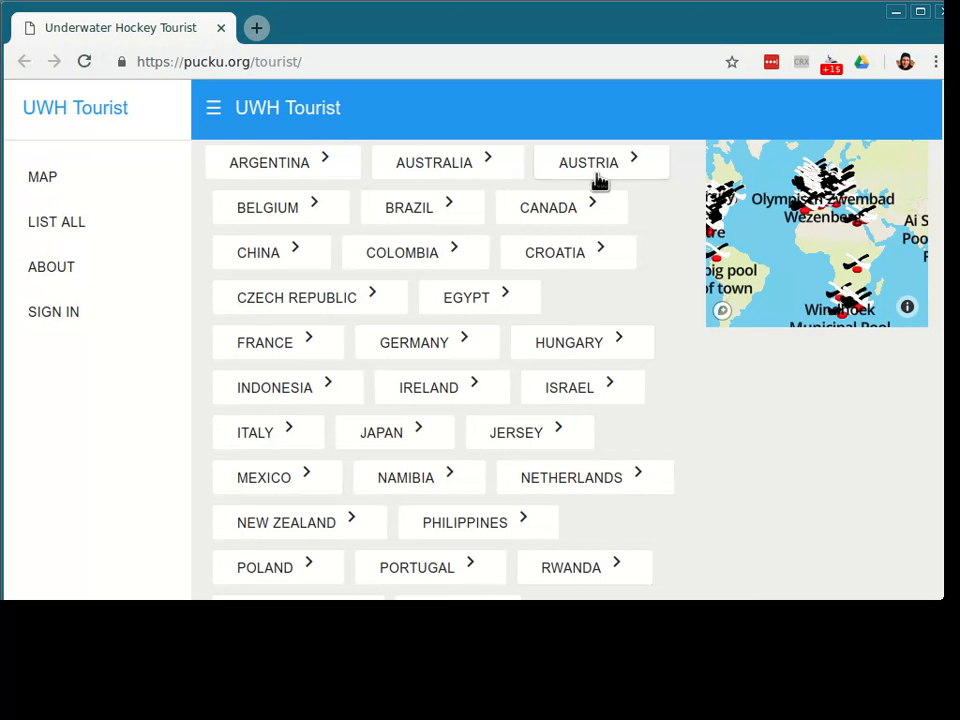
Step: Open the Palm Beach place page by browsing through Australia and Queensland
click(474, 172)
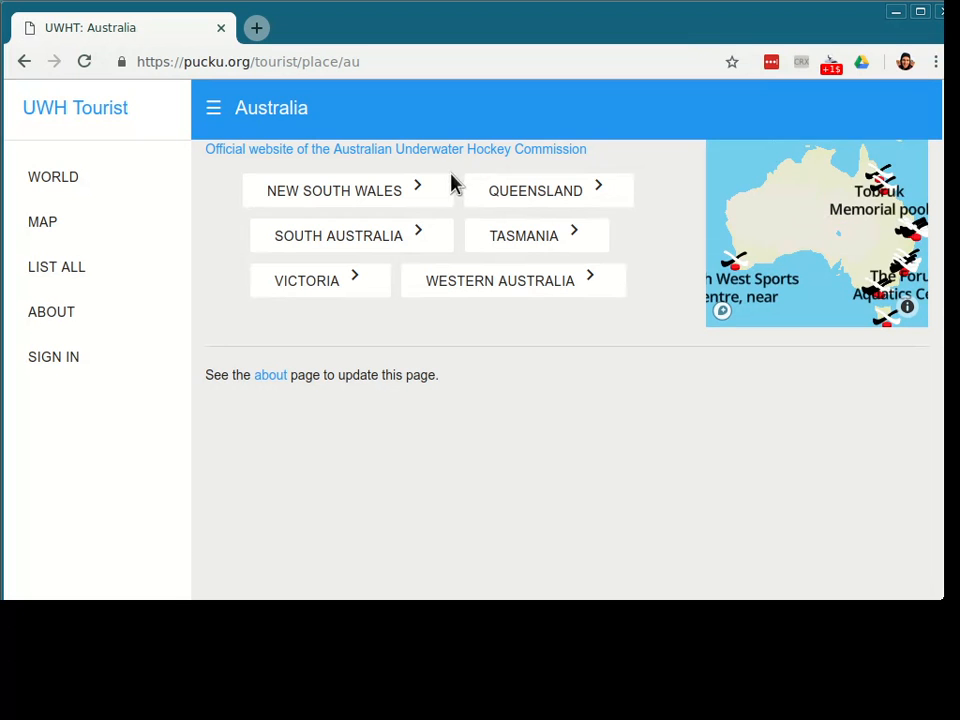
click(540, 205)
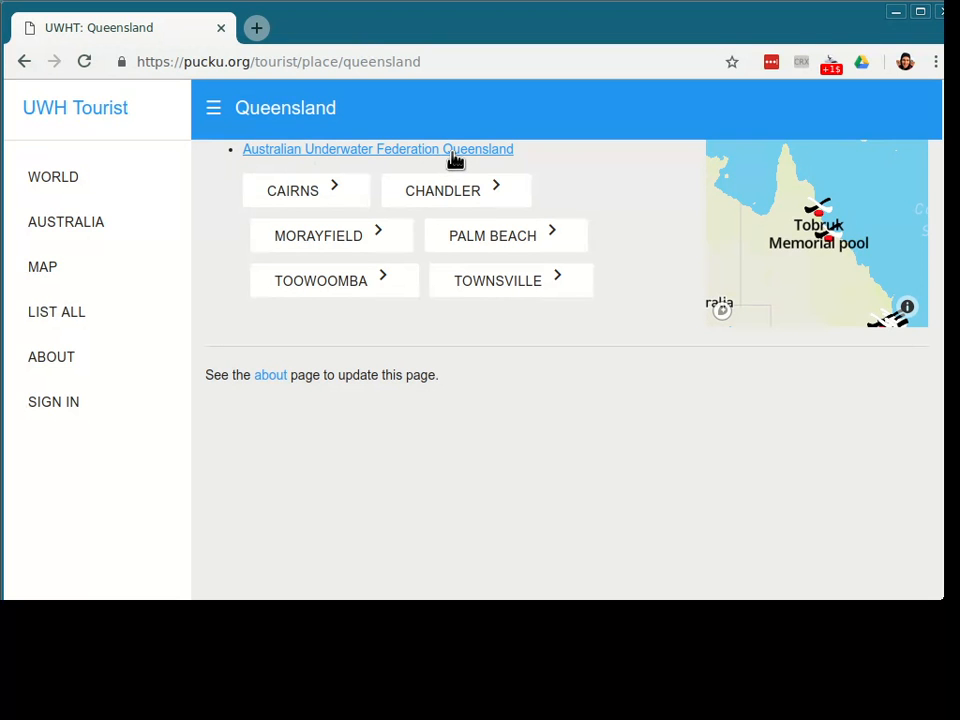
click(492, 245)
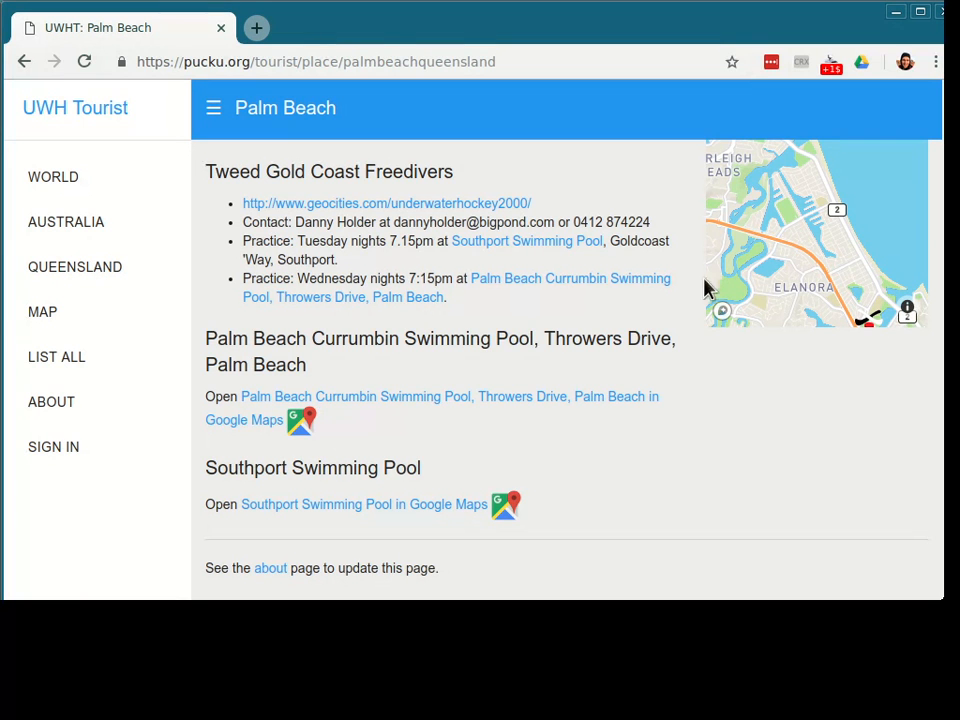
Step: Open the full map from the Palm Beach page and open the Helston Sports Centre marker in south-west England
click(808, 278)
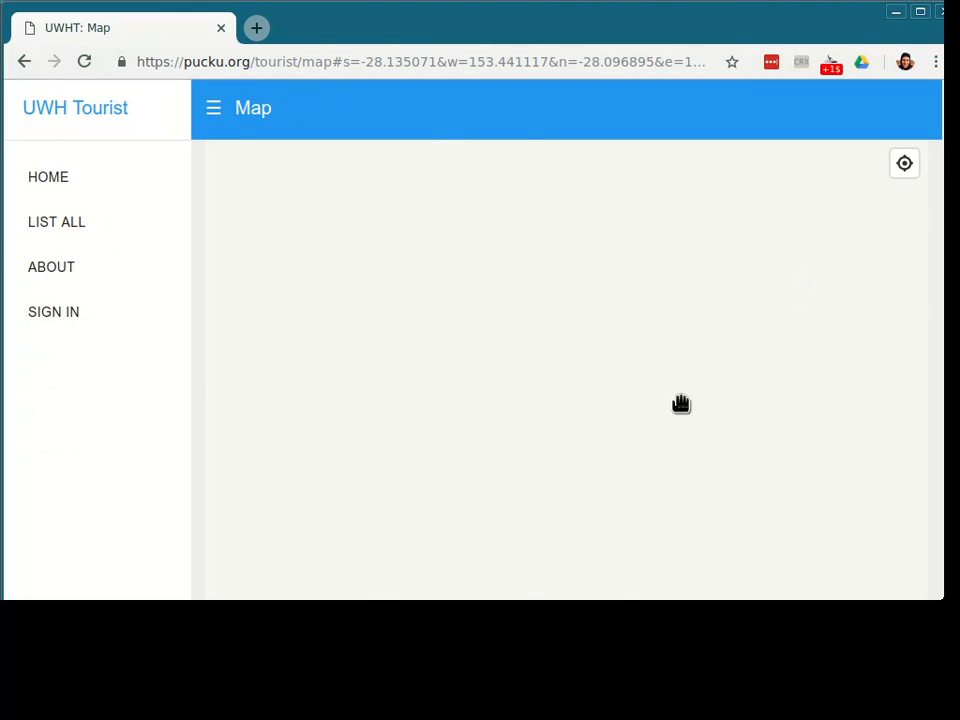
scroll(591, 418, down, 5)
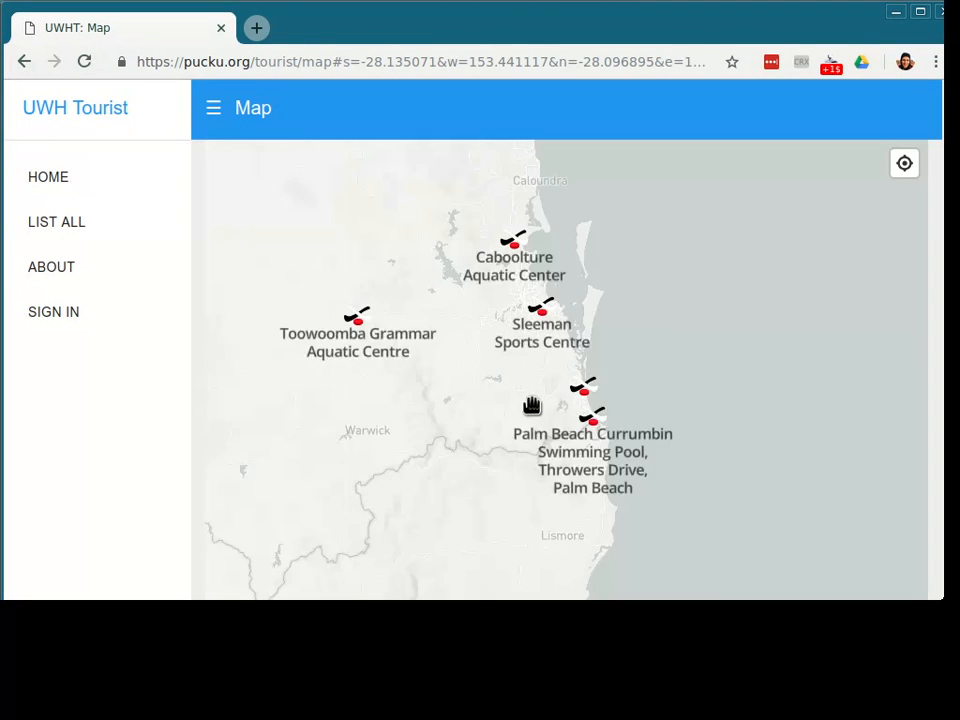
scroll(531, 405, down, 5)
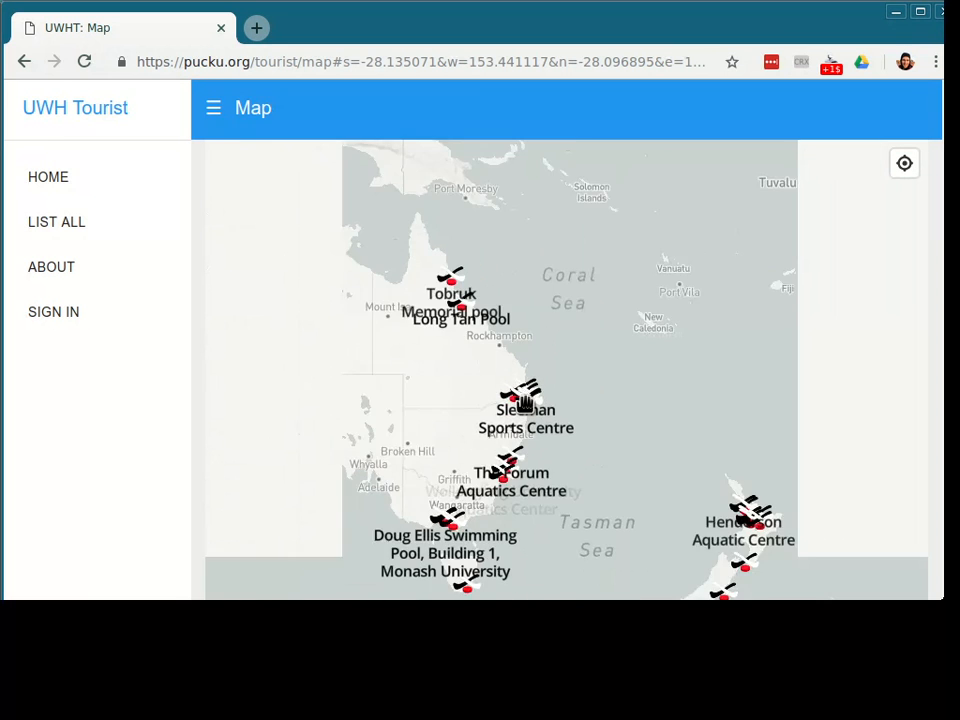
scroll(524, 402, down, 3)
drag(429, 420, 754, 392)
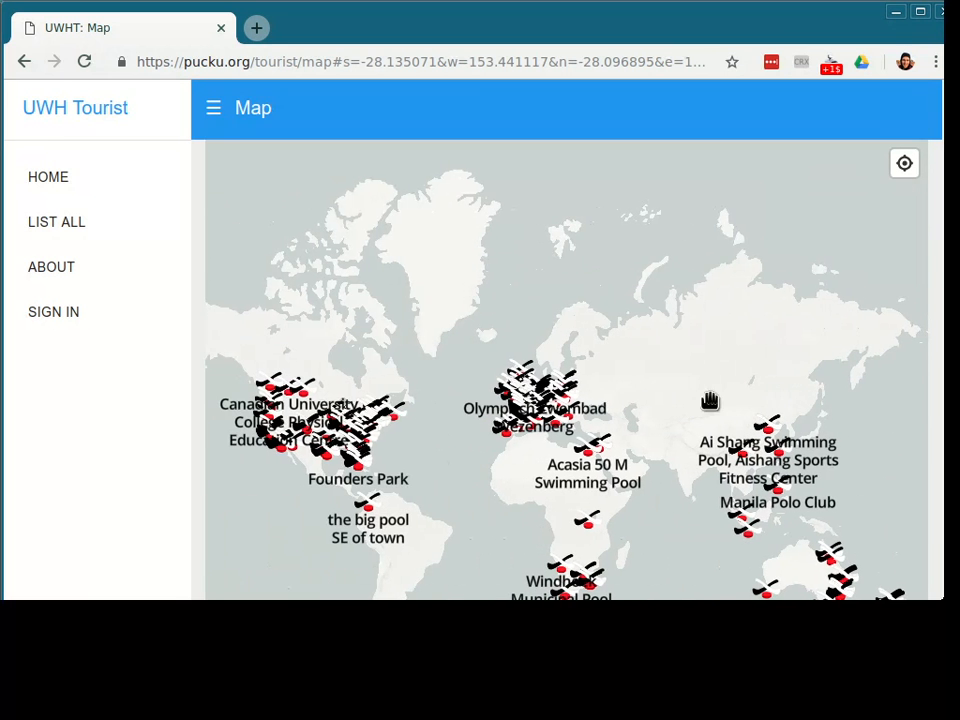
scroll(552, 414, up, 4)
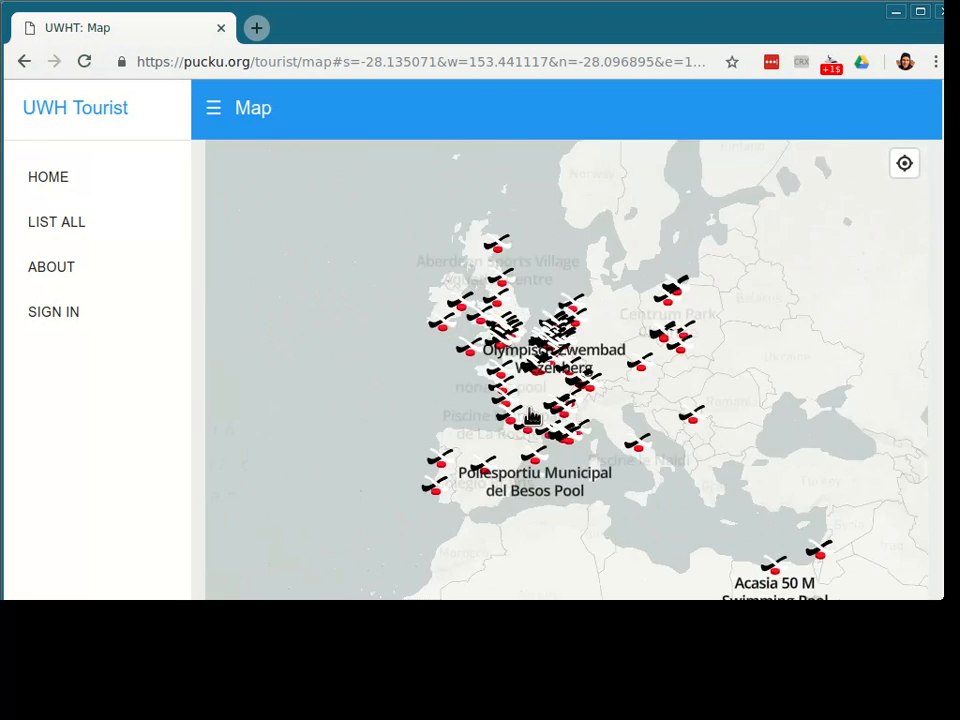
drag(516, 291, 532, 356)
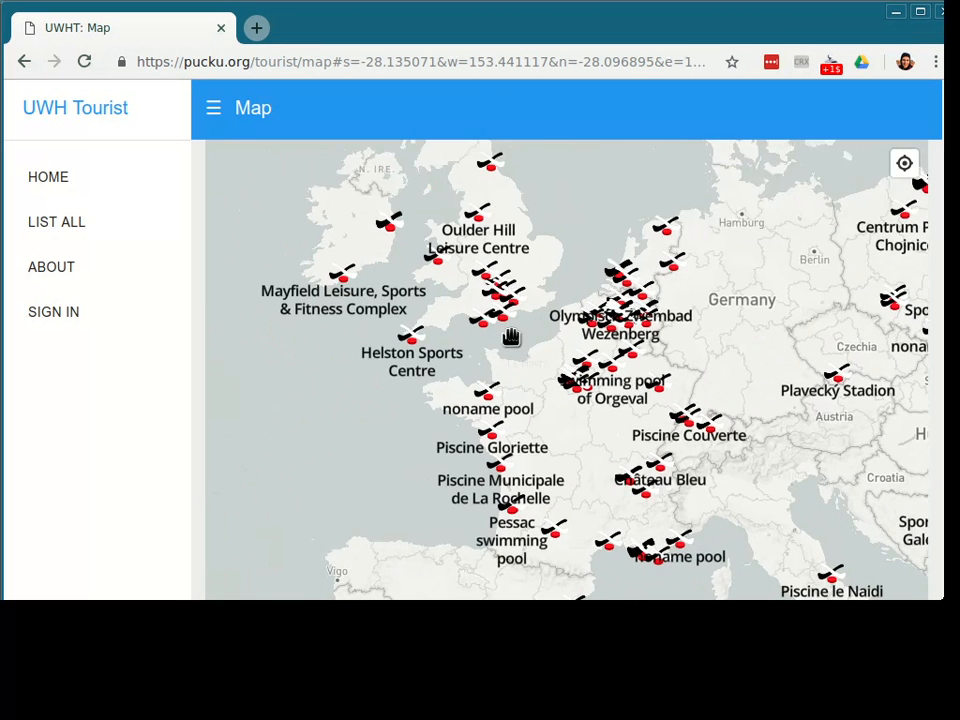
click(407, 330)
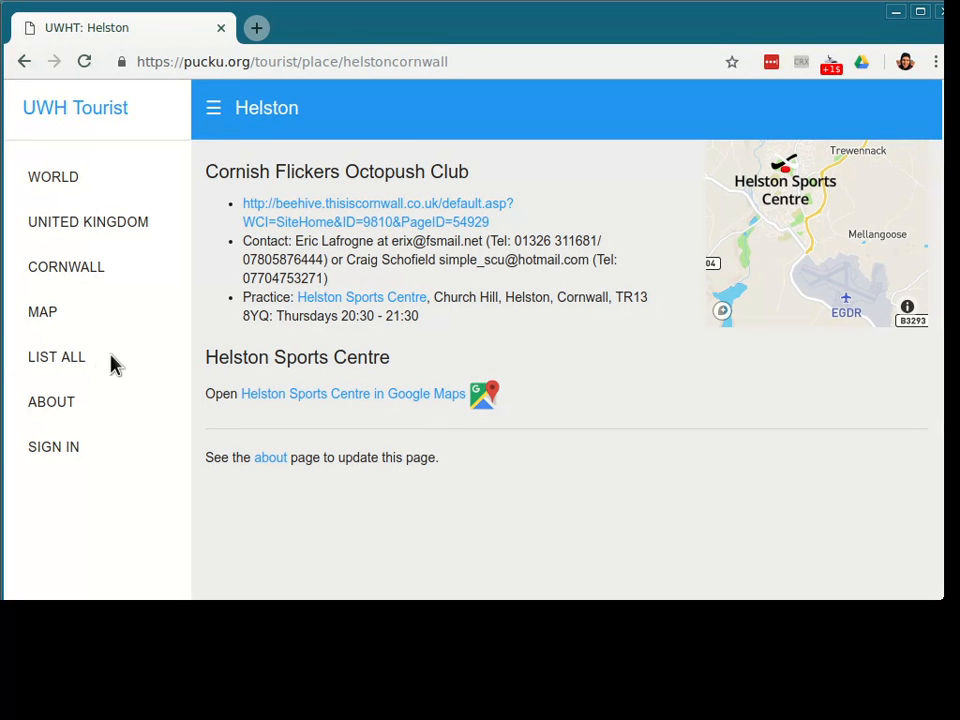
Step: Search the full list of places for "san fr" and open the San Francisco Bay Area page
click(77, 370)
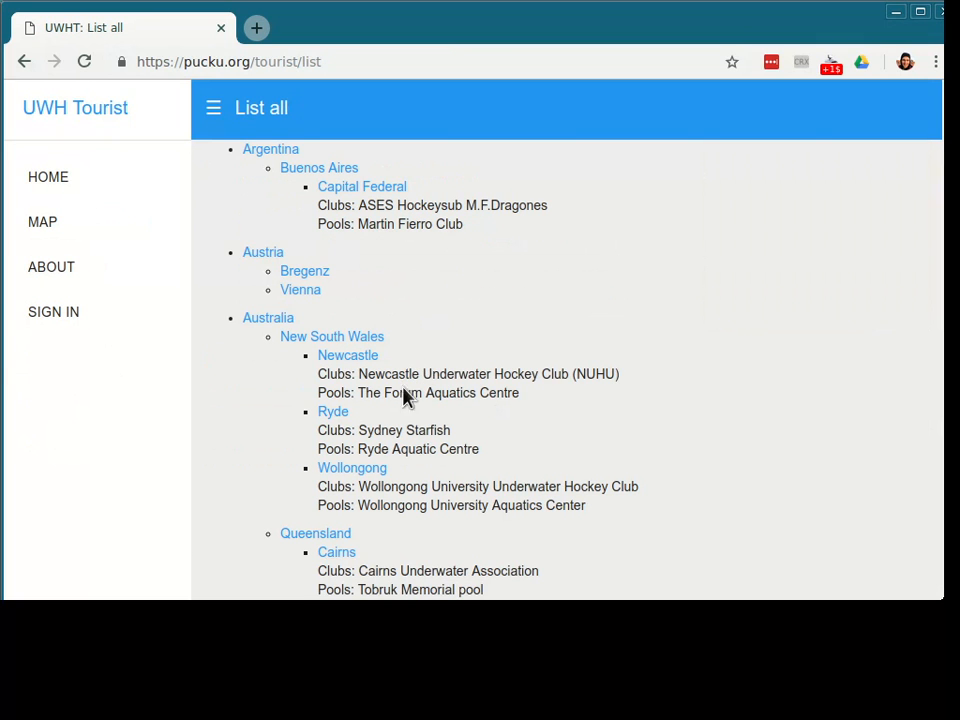
double_click(336, 375)
click(339, 390)
double_click(339, 392)
click(452, 393)
key(ctrl+f)
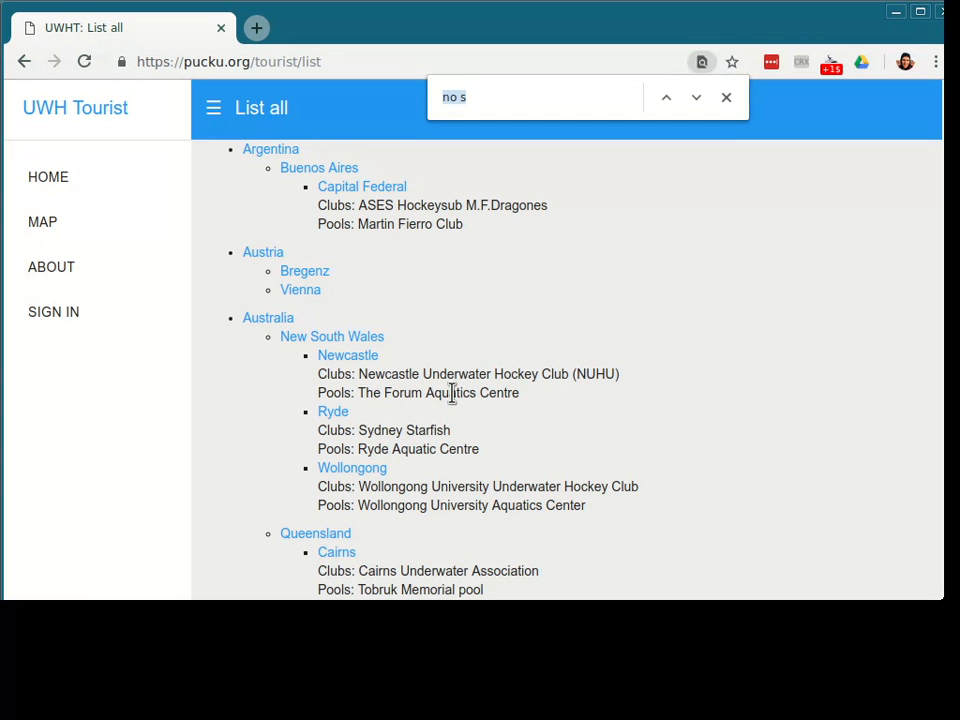
text(san fr)
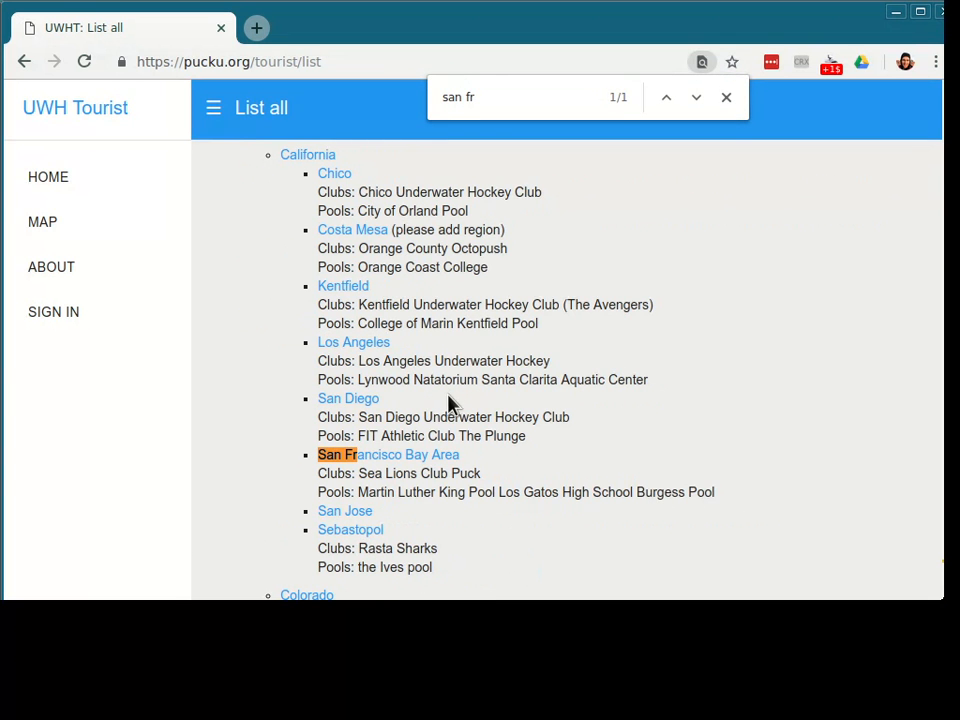
click(421, 456)
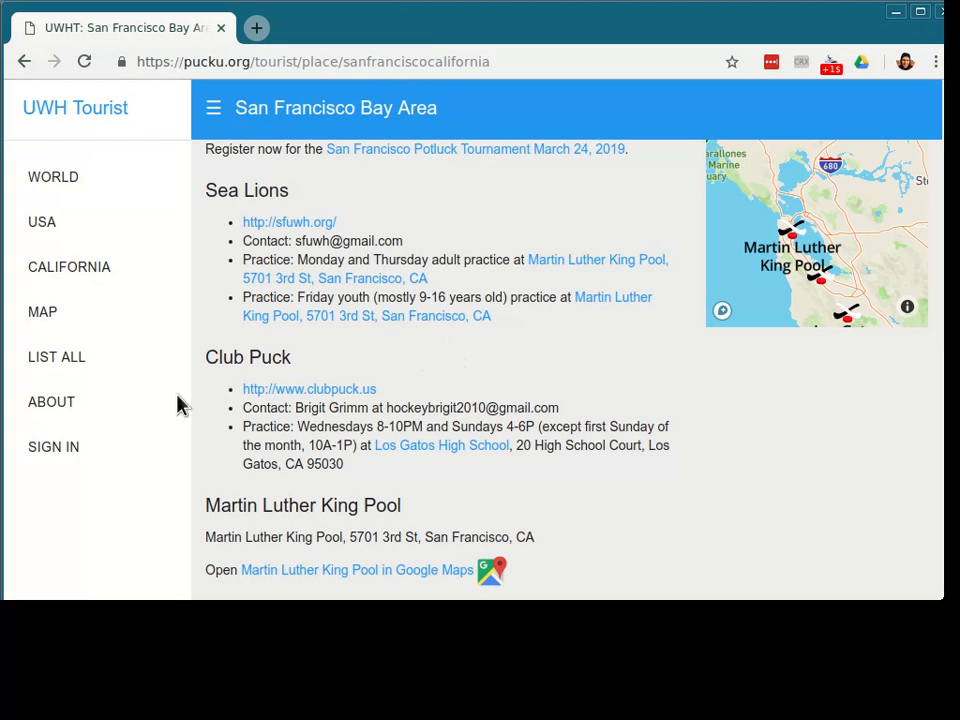
Step: Open the About page and read how to add a club, become an editor and fix the website
click(55, 410)
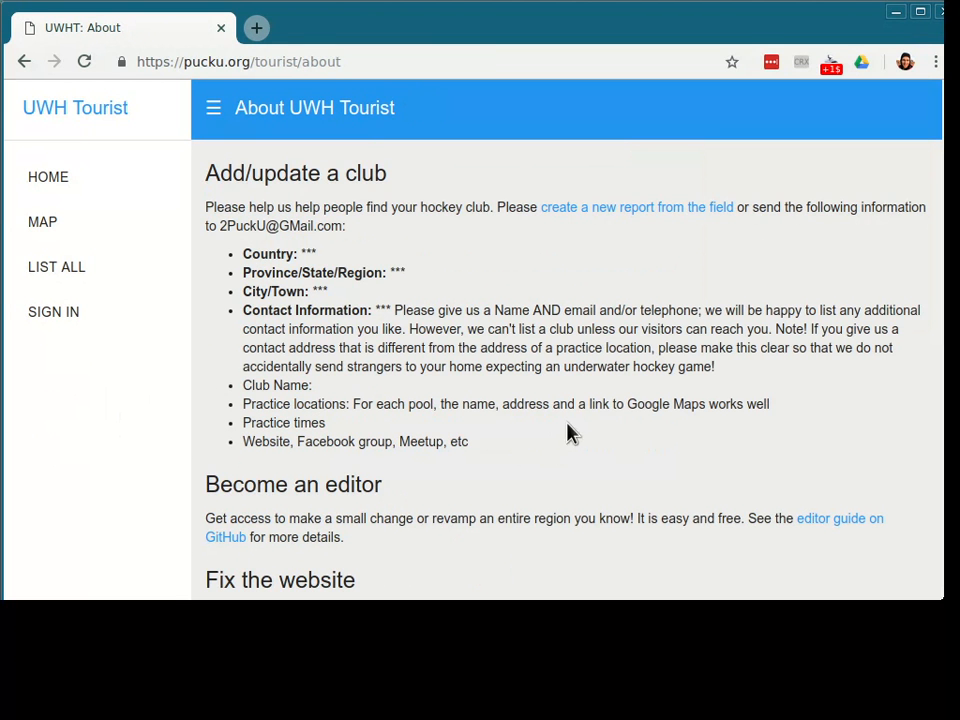
scroll(573, 368, down, 2)
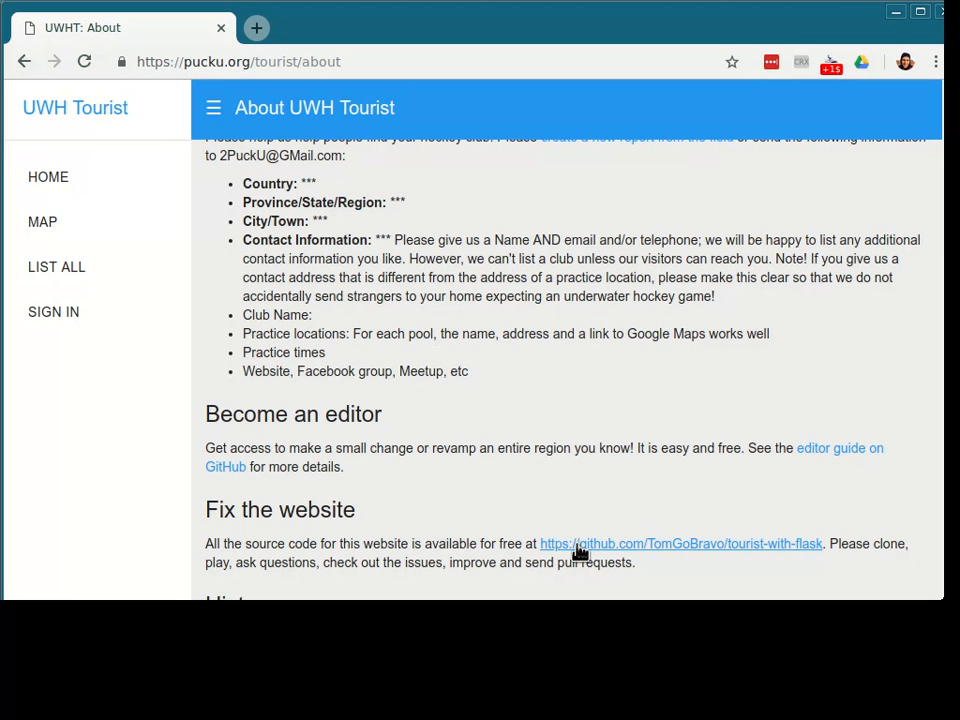
scroll(500, 438, up, 1)
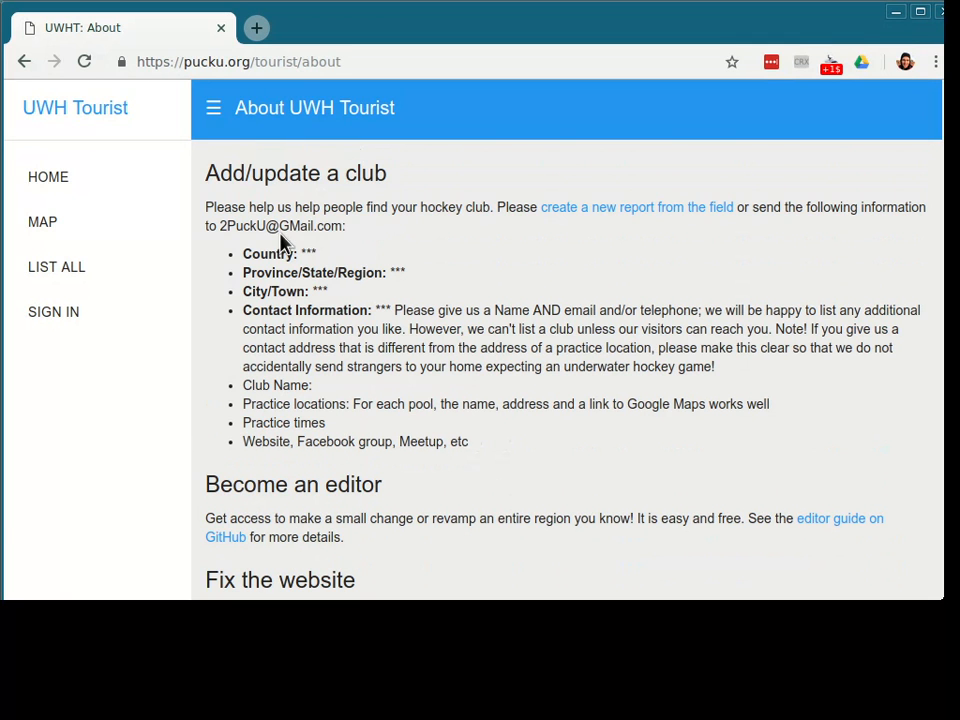
Step: Sign in to the site and open the Australia page from the home page
click(82, 321)
click(66, 188)
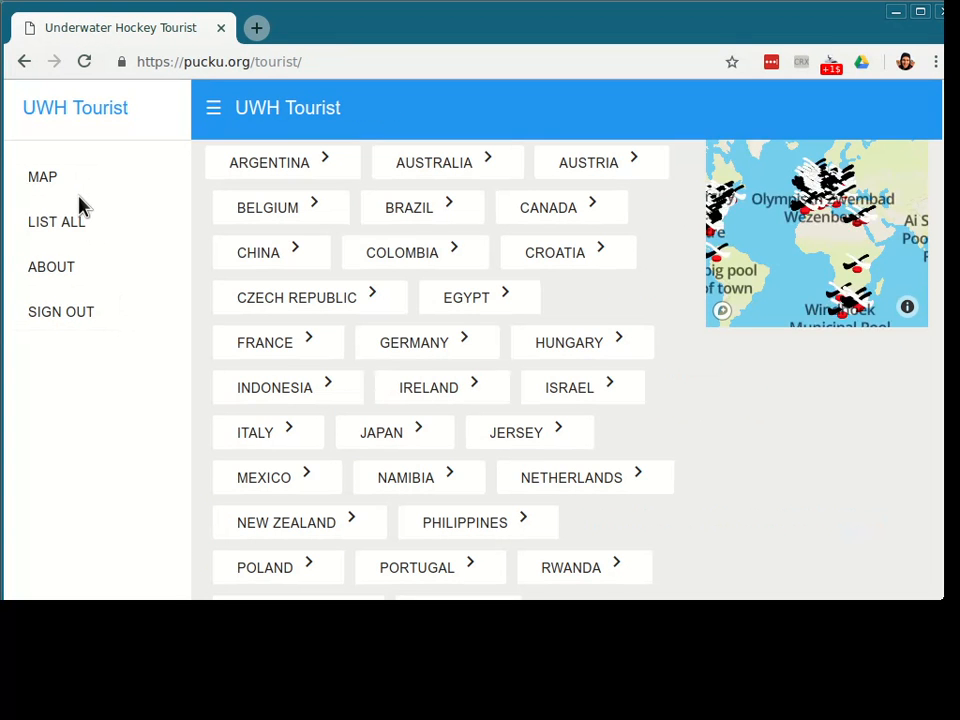
click(472, 170)
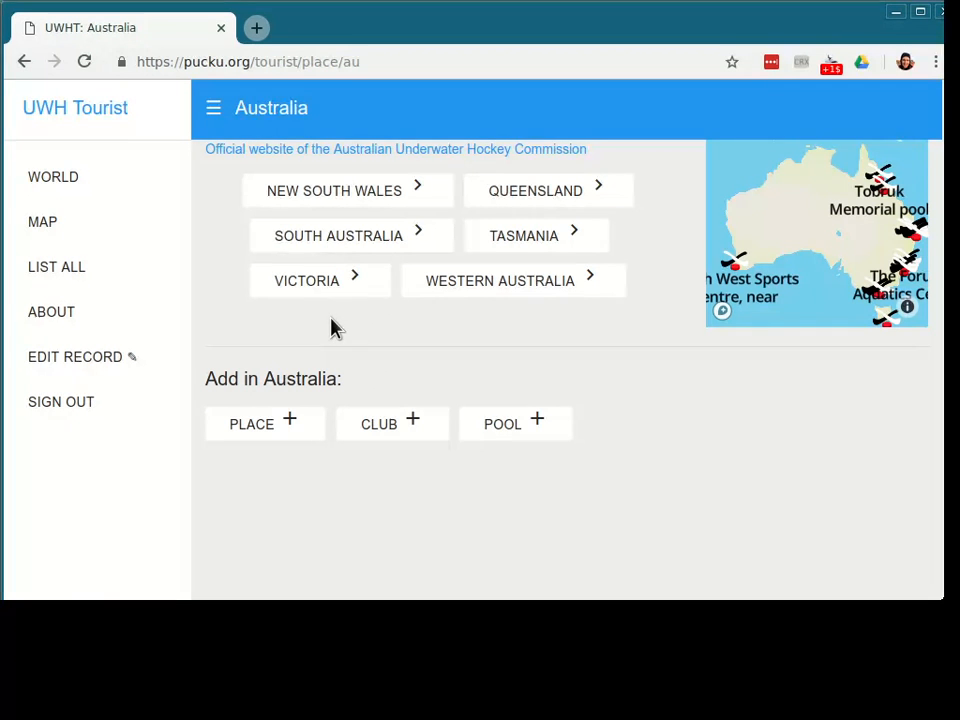
Step: Open the tourist-with-flask GitHub repository in a new tab from the About page and show its issues
click(71, 324)
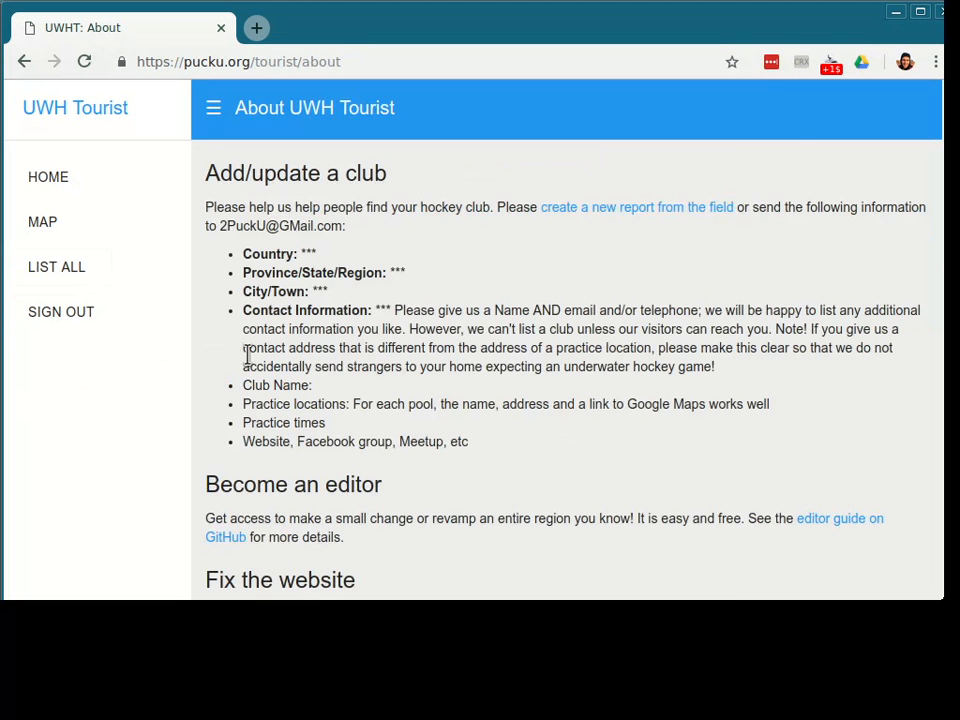
middle_click(742, 624)
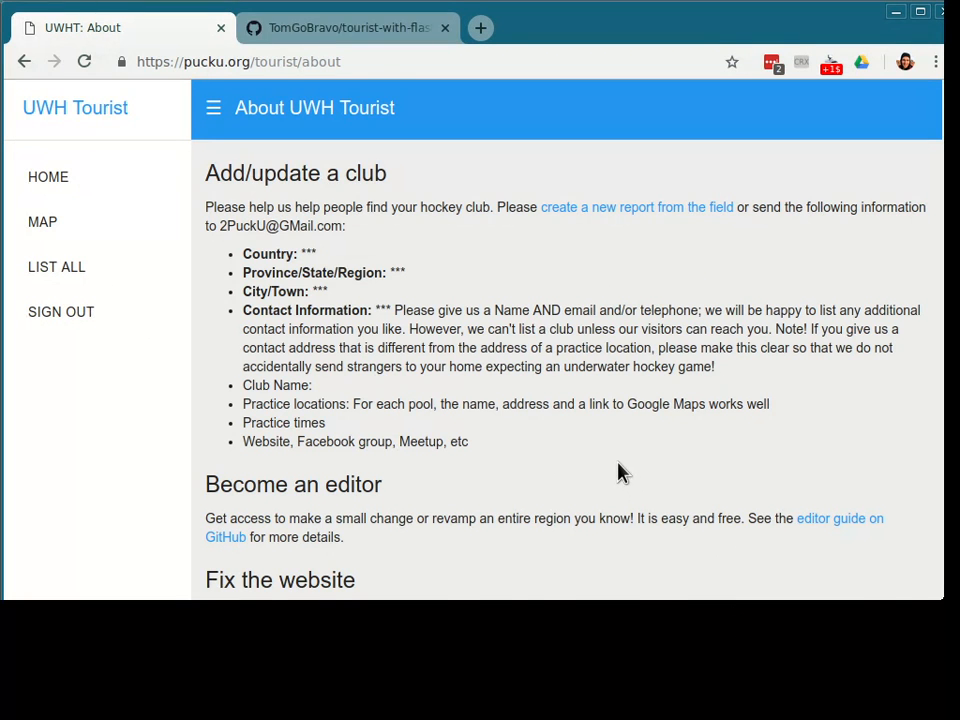
key(ctrl+Tab)
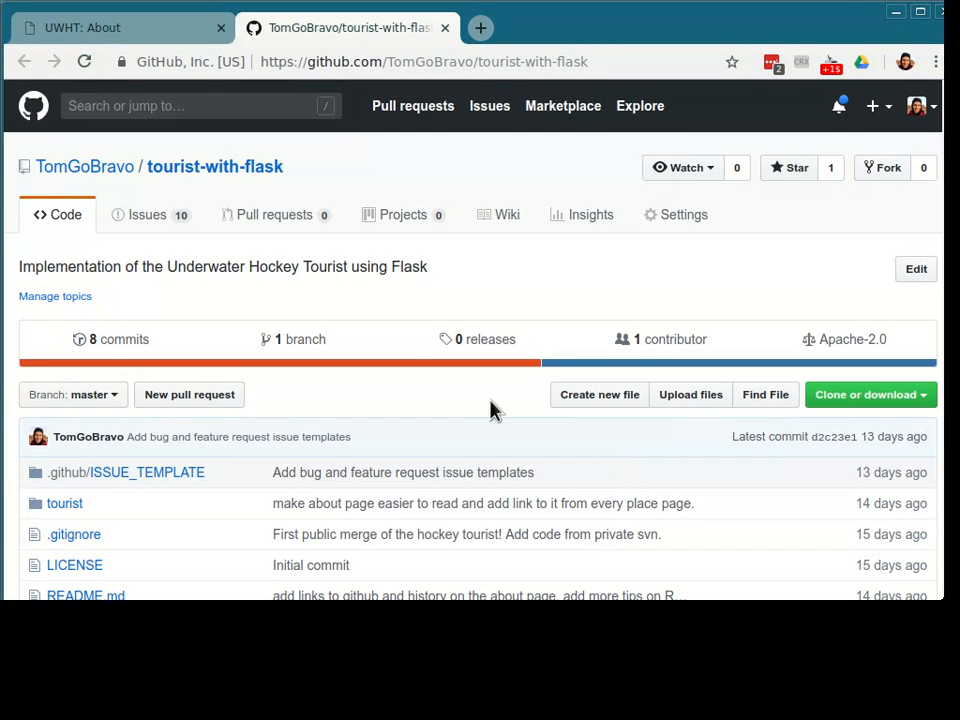
click(159, 228)
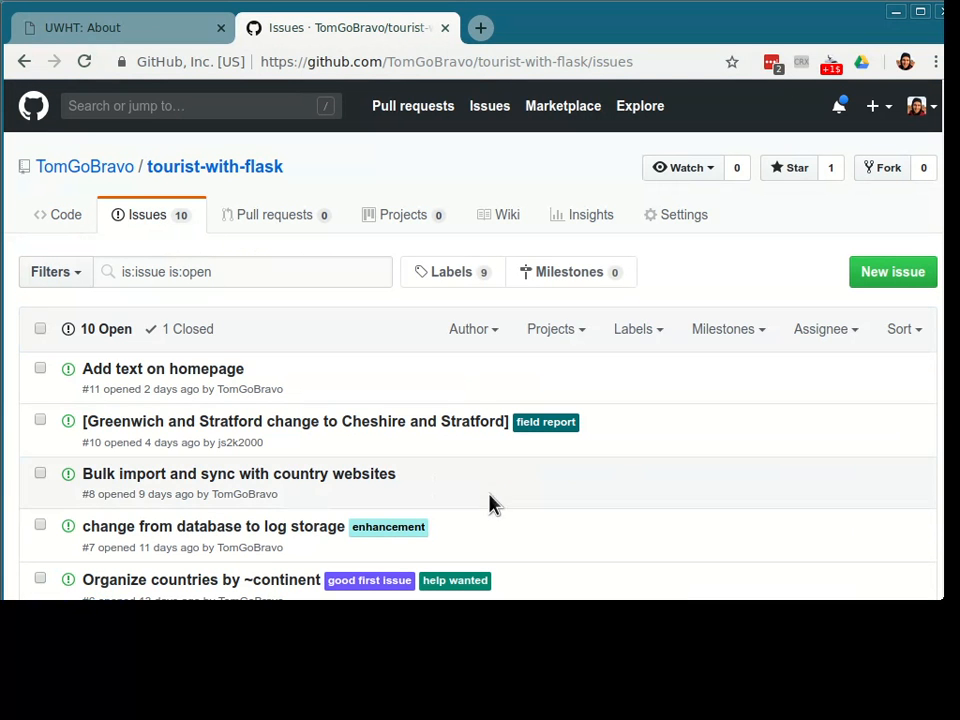
Step: Filter the issues by the "field report" label and open the "Greenwich and Stratford change to Cheshire and Stratford" report
click(561, 435)
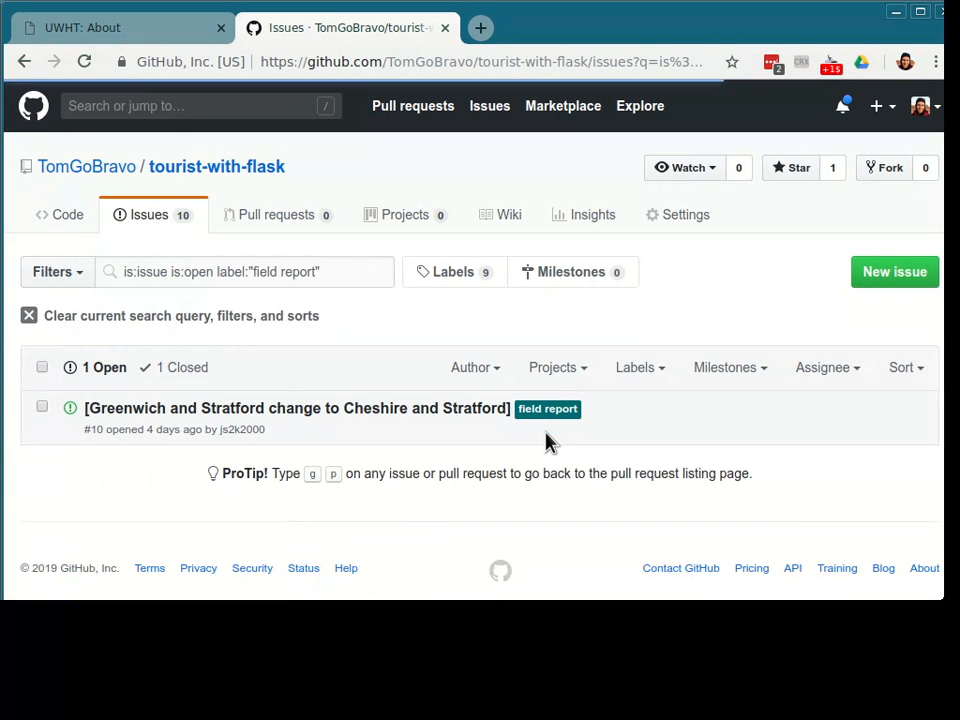
click(311, 420)
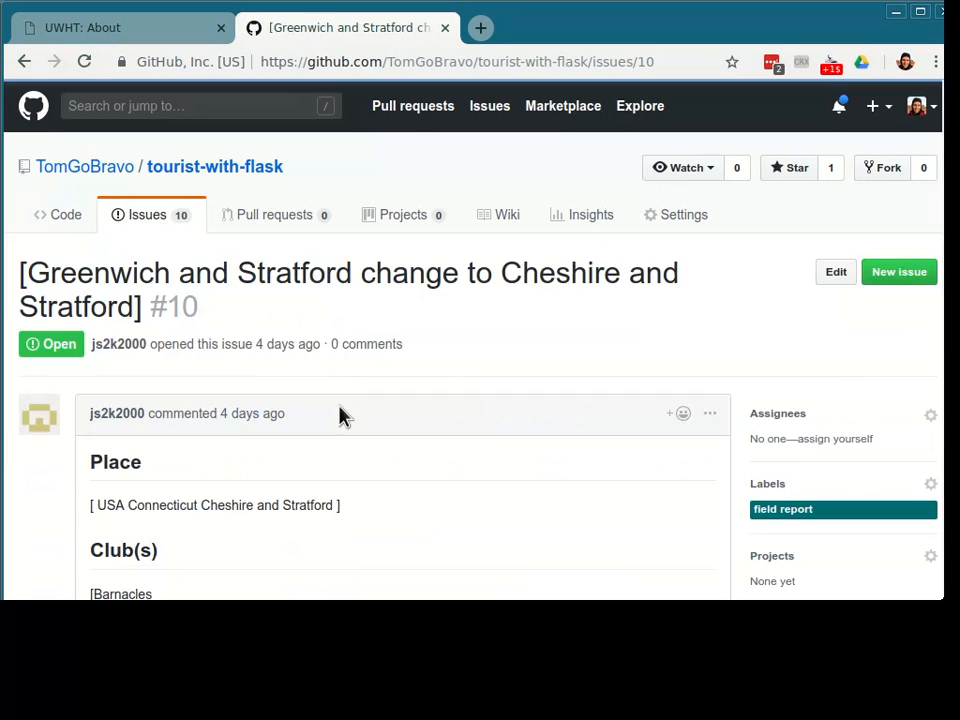
scroll(332, 478, down, 2)
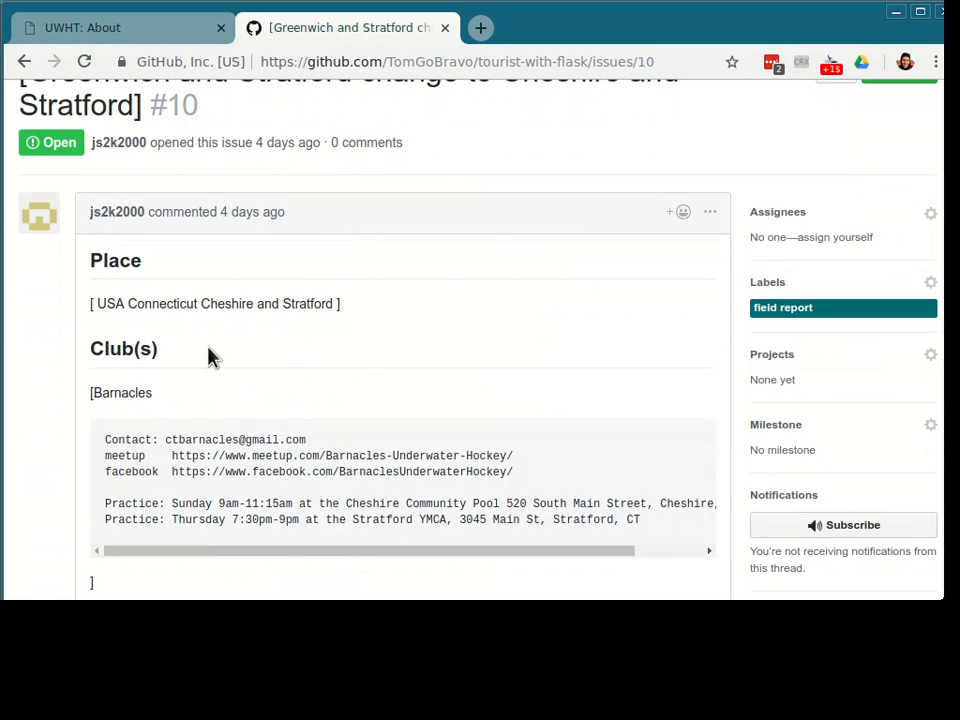
Step: Copy "Connecticut" from the field report, search the tourist site's full list of places for it and open the Connecticut page
double_click(160, 305)
key(ctrl+c)
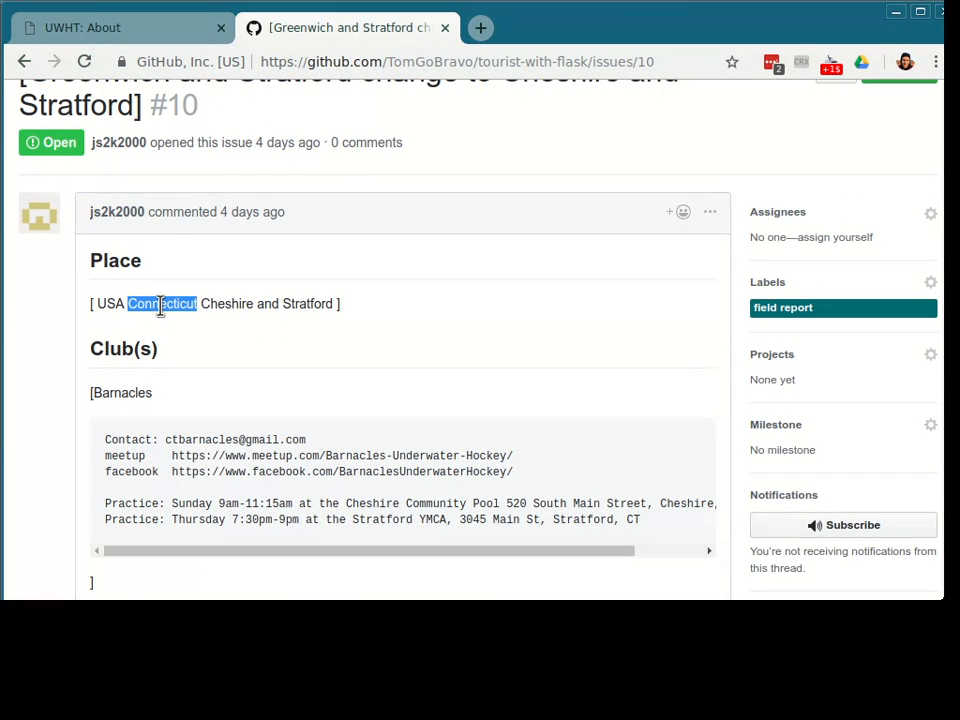
key(ctrl+Page_Up)
click(70, 268)
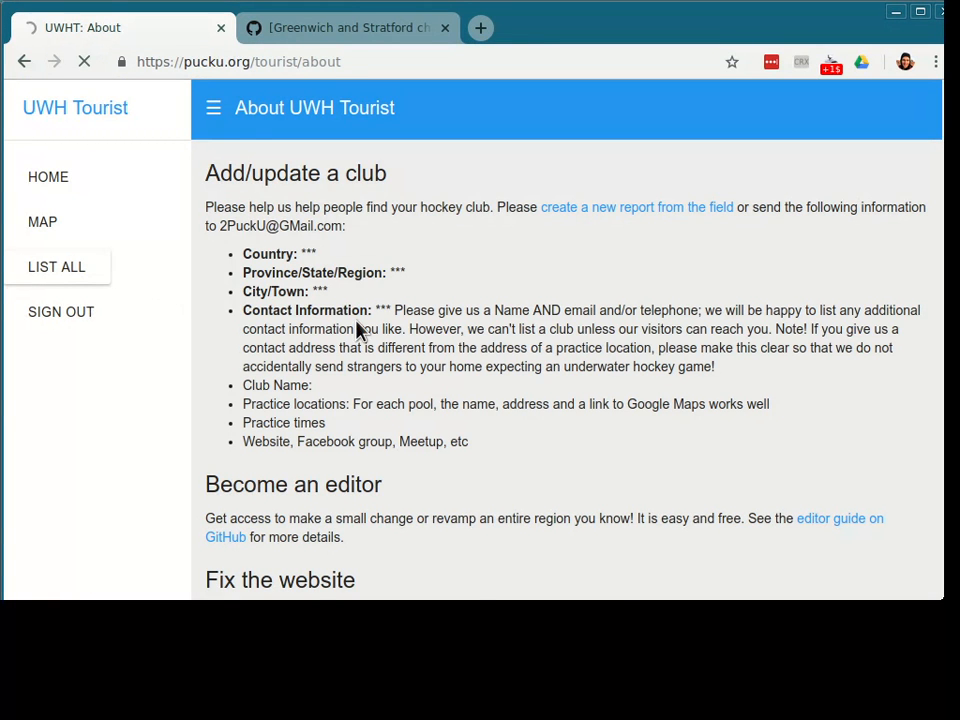
key(ctrl+f)
key(ctrl+v)
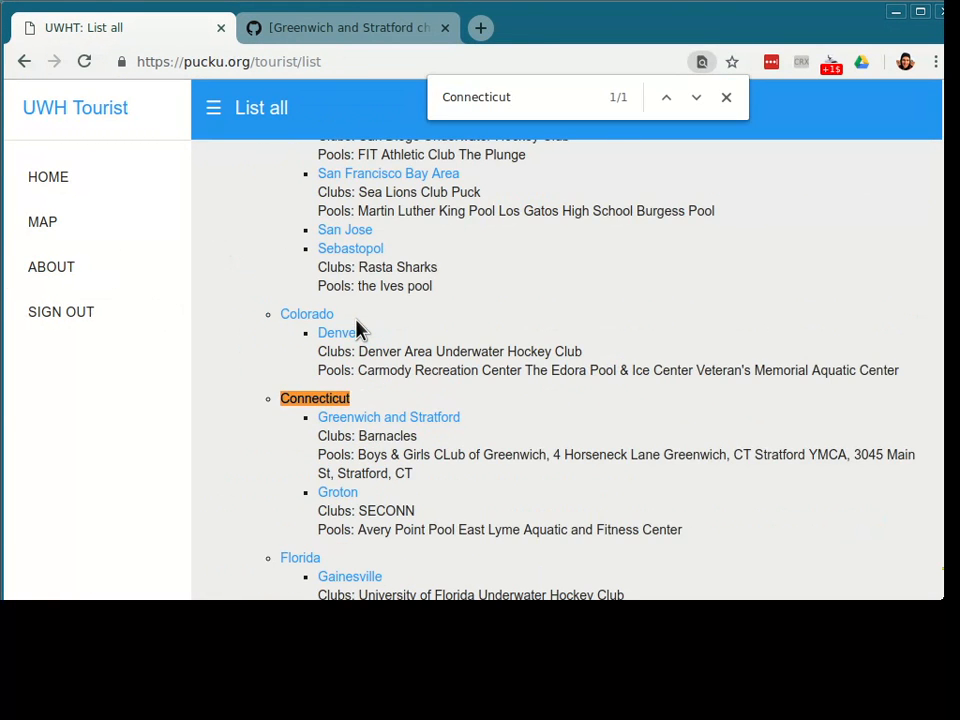
click(346, 401)
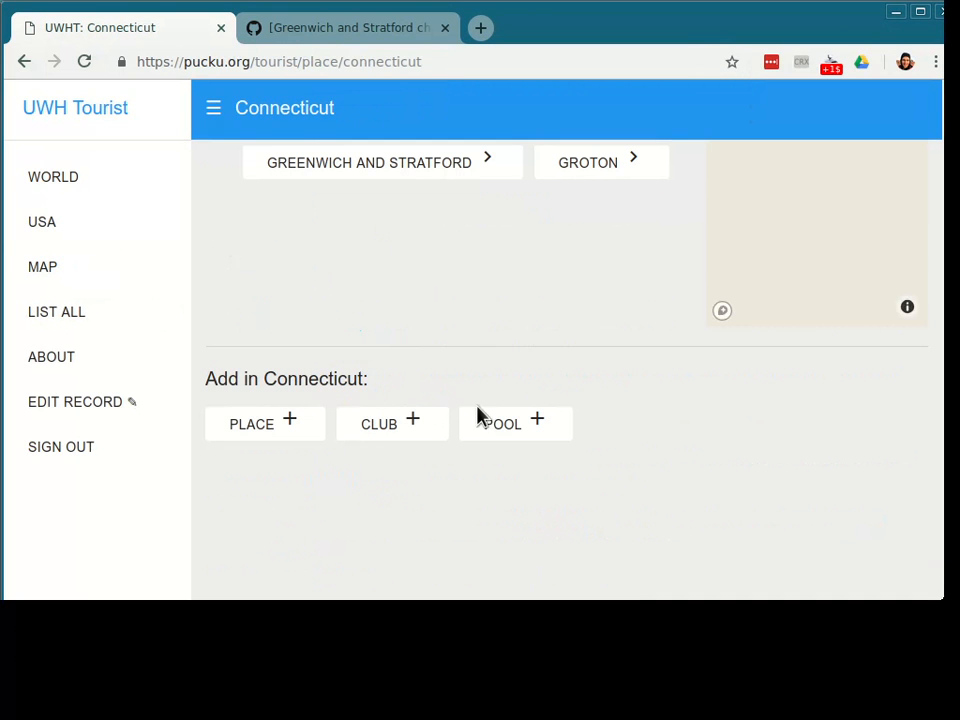
Step: Read the club and pool details in the GitHub field report and return to the tourist site's full list of places
key(ctrl+Tab)
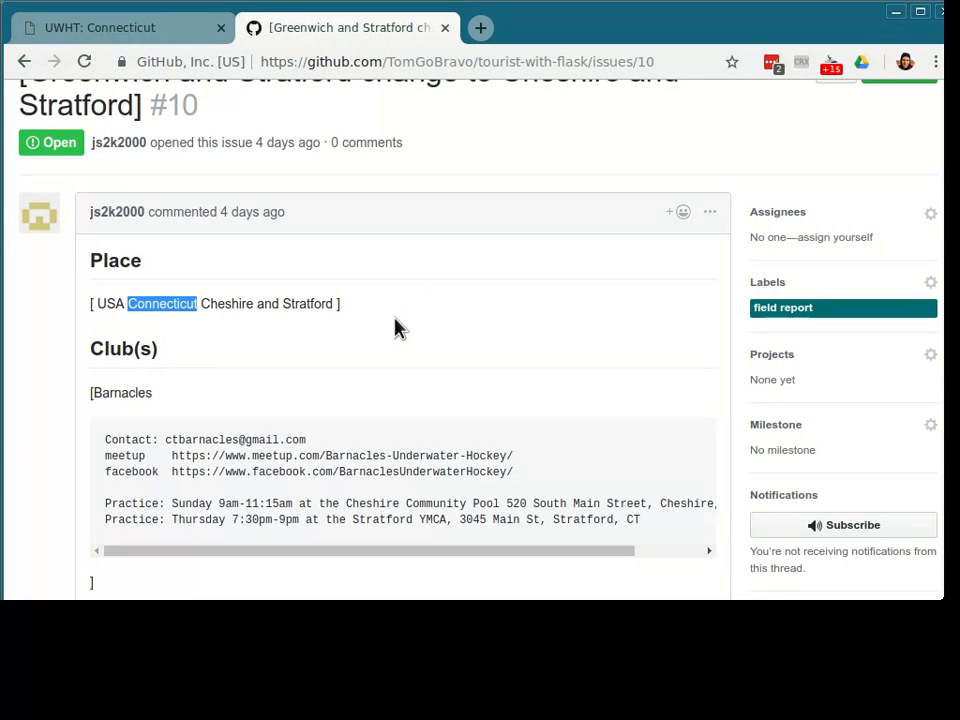
scroll(343, 354, down, 1)
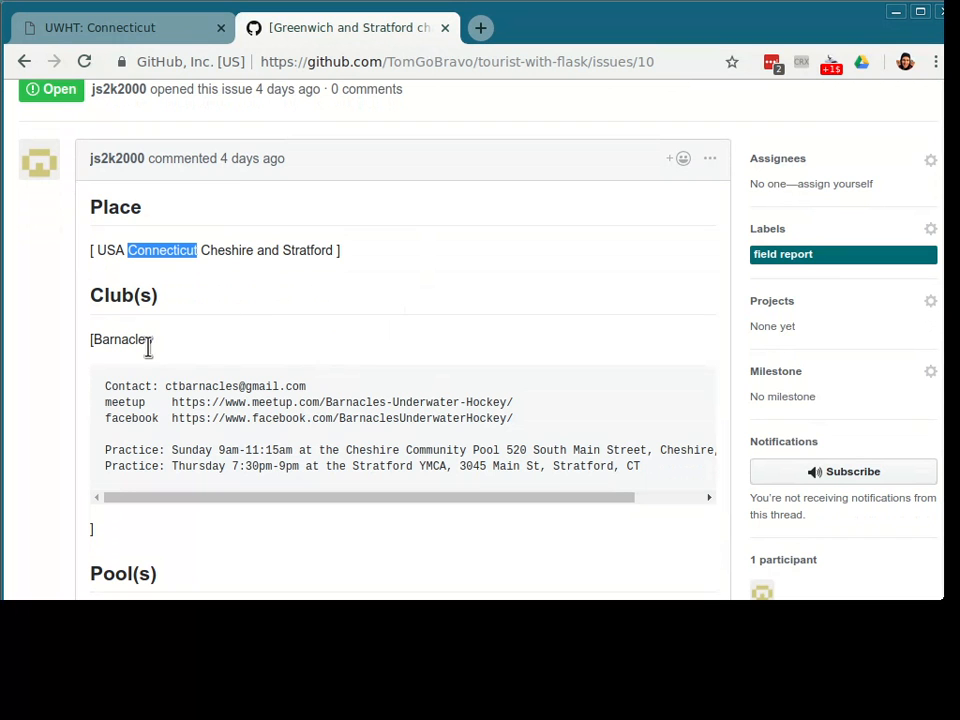
scroll(147, 346, down, 2)
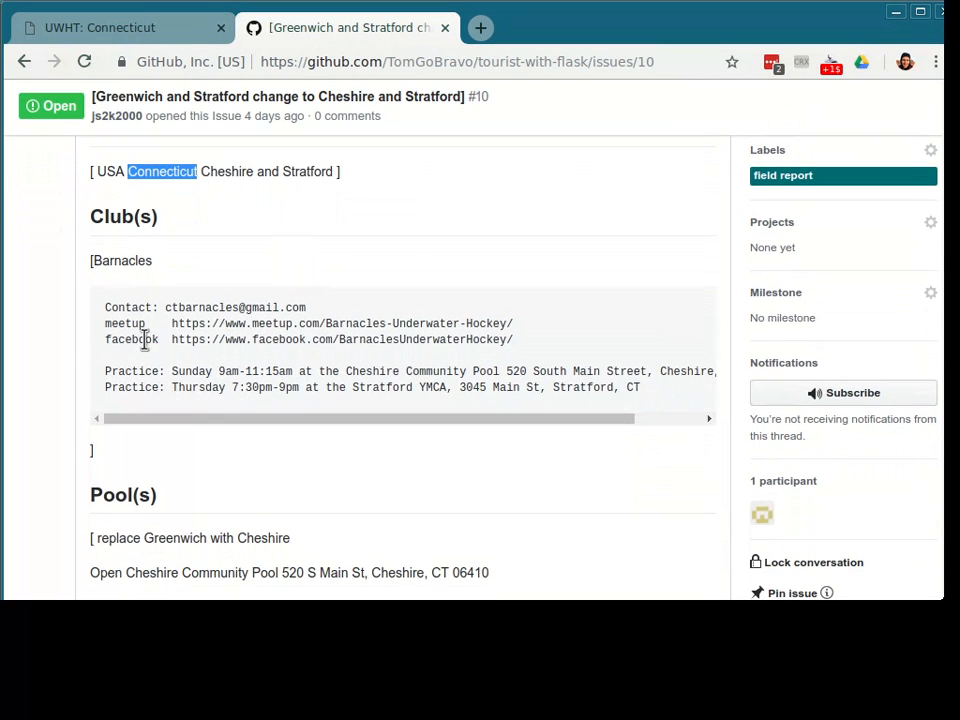
key(ctrl+Tab)
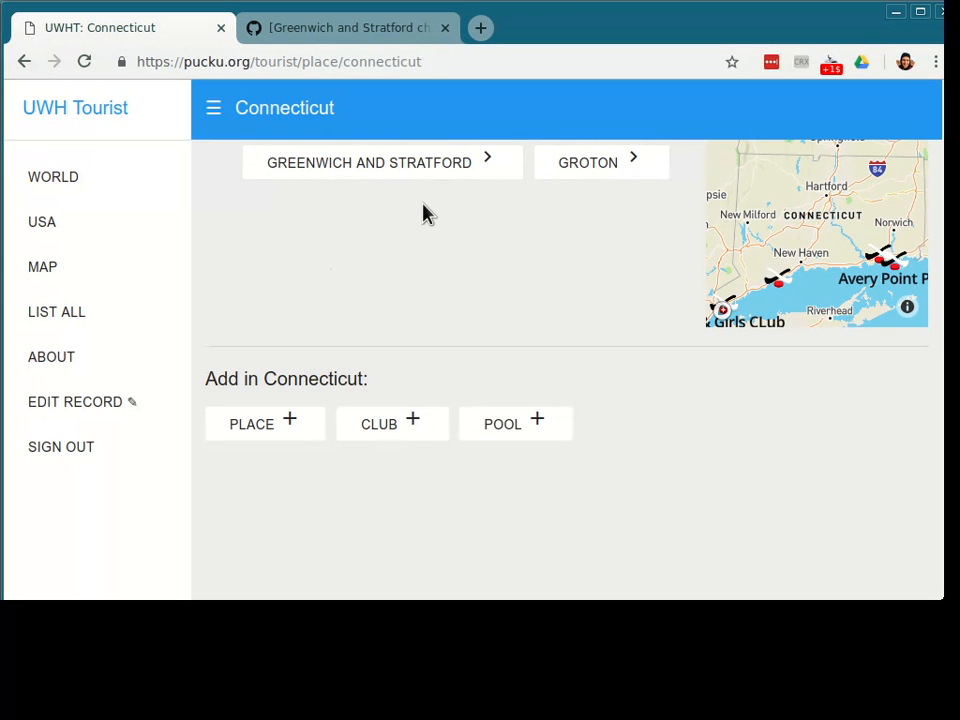
key(alt+Left)
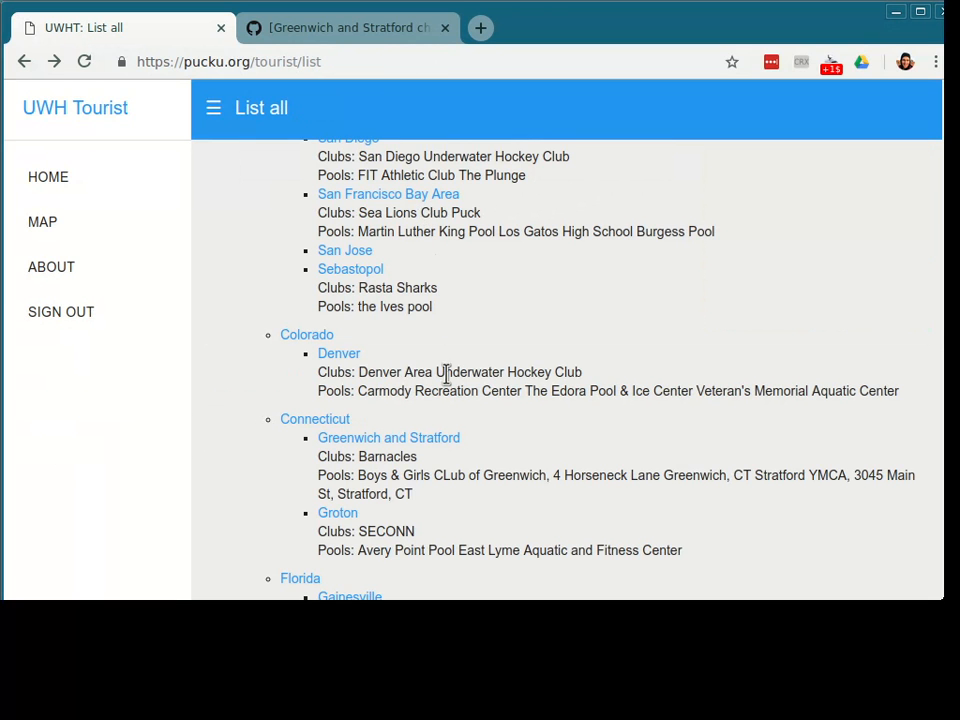
Step: Open the Greenwich and Stratford place page and compare its club and pool entries with the GitHub field report
click(380, 440)
key(ctrl+Tab)
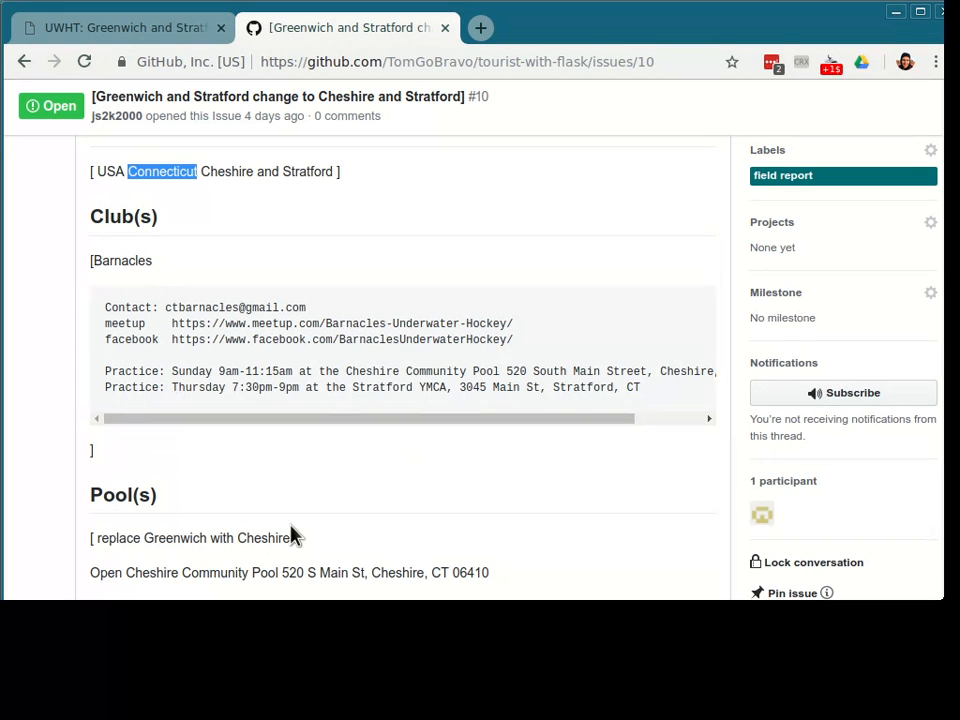
scroll(304, 538, down, 2)
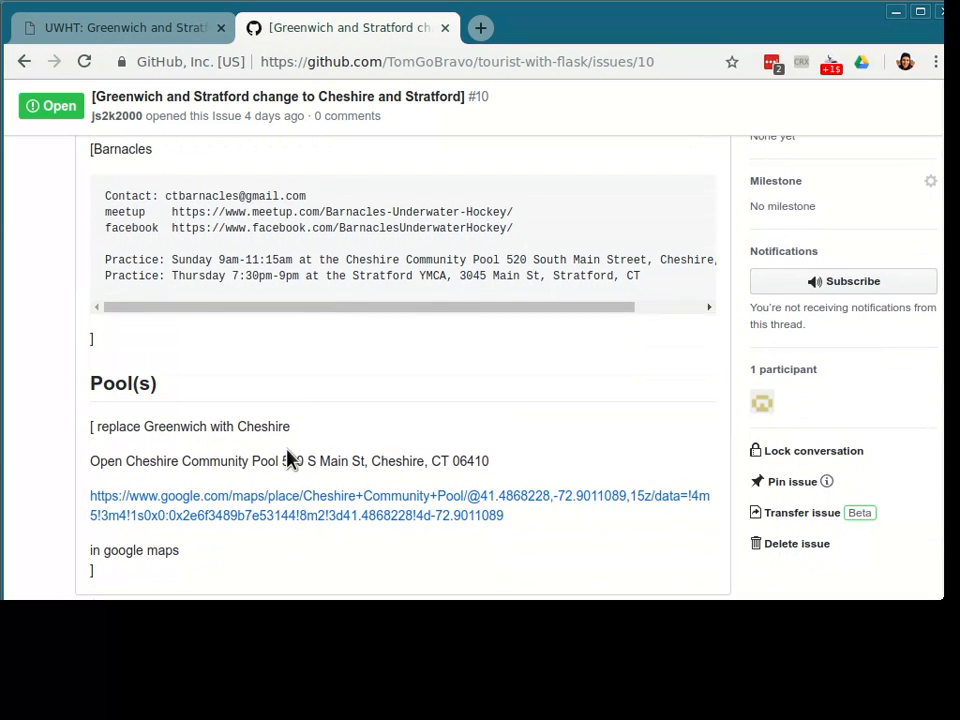
scroll(287, 454, up, 1)
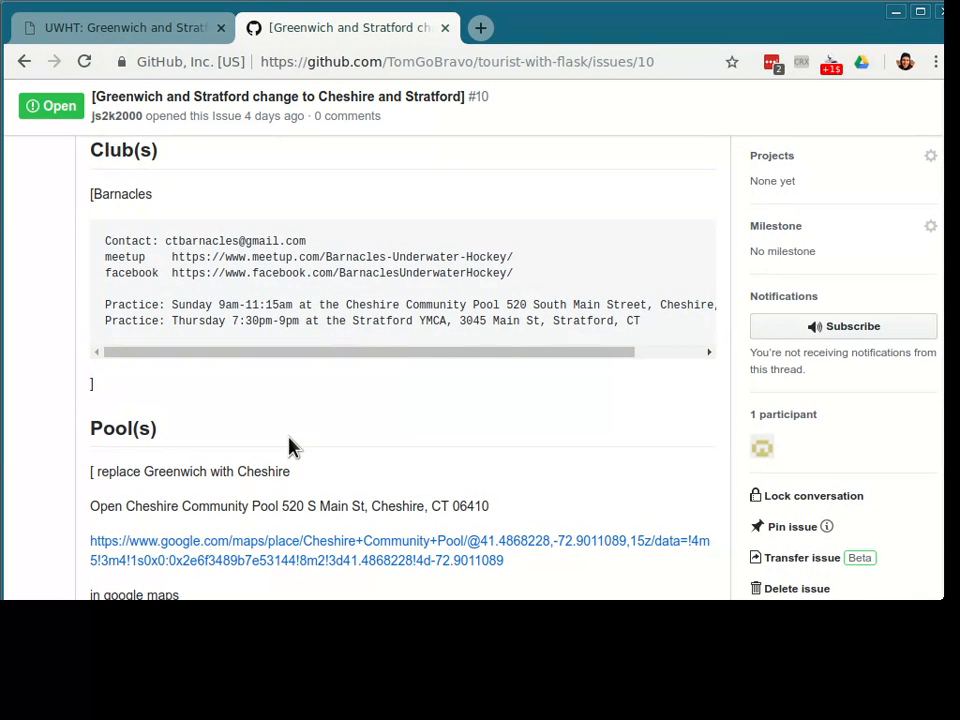
click(126, 35)
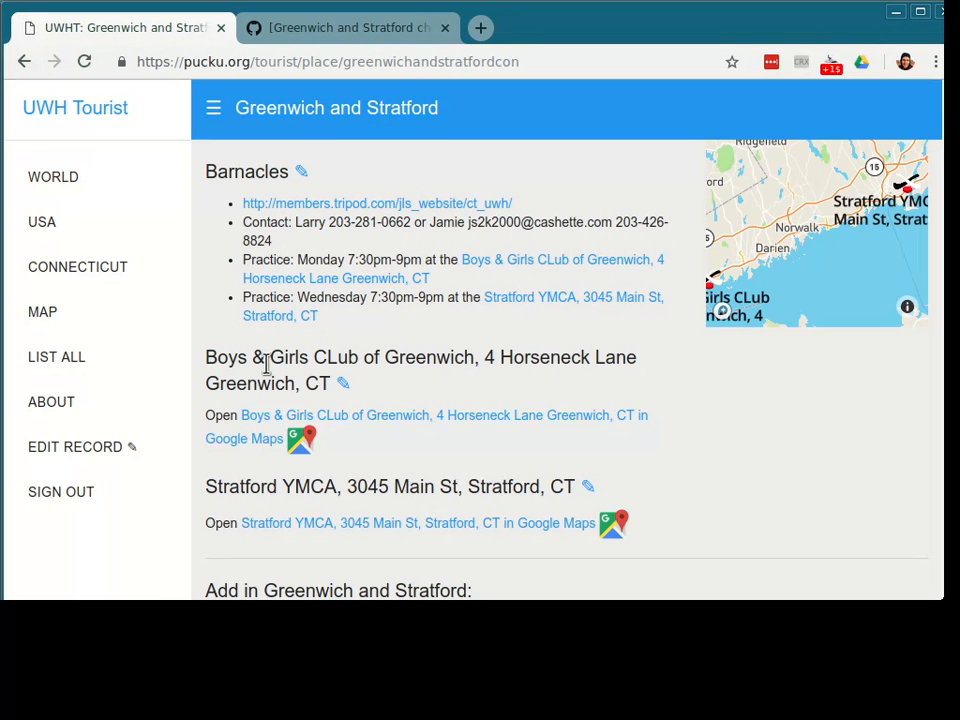
click(340, 32)
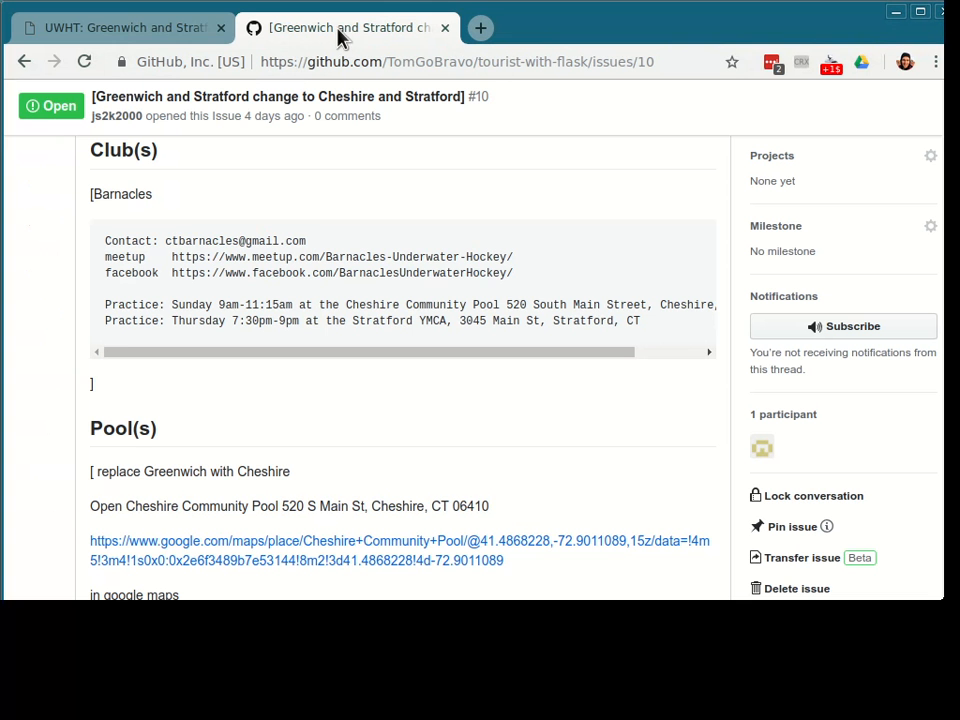
click(148, 40)
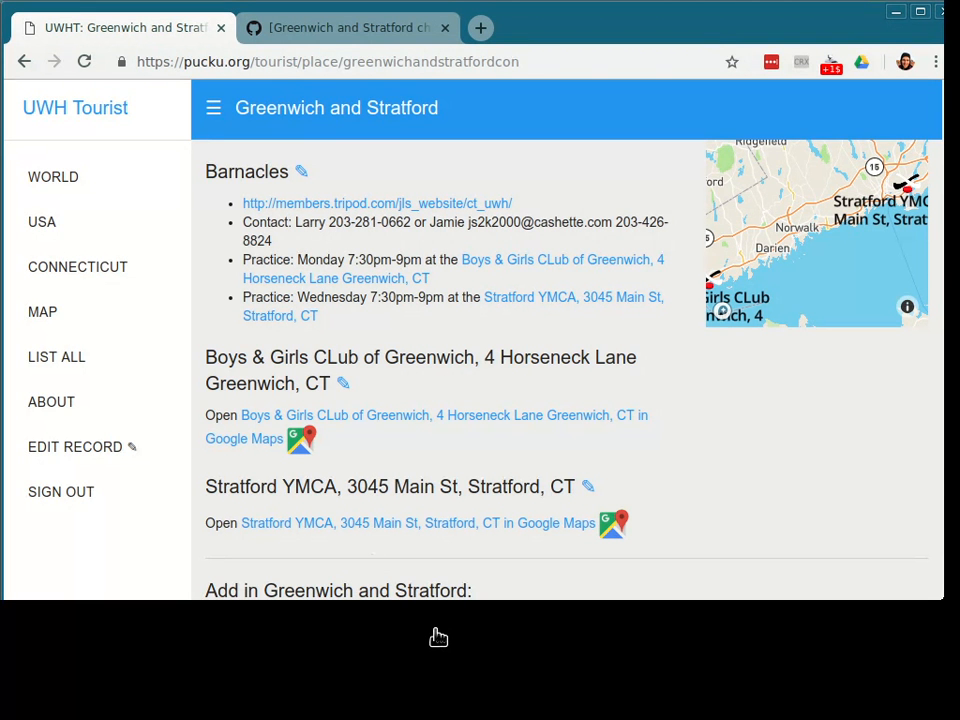
Step: Start a new pool under Greenwich and Stratford, copy its street address from the field report and open the report's Google Maps link in a new tab
click(497, 641)
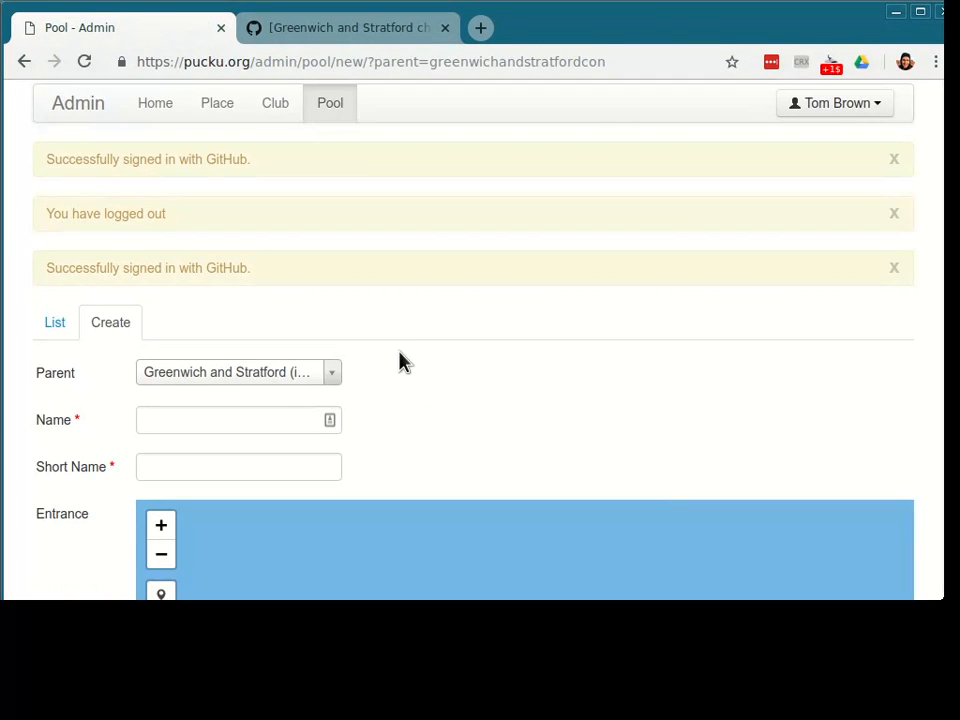
key(ctrl+Tab)
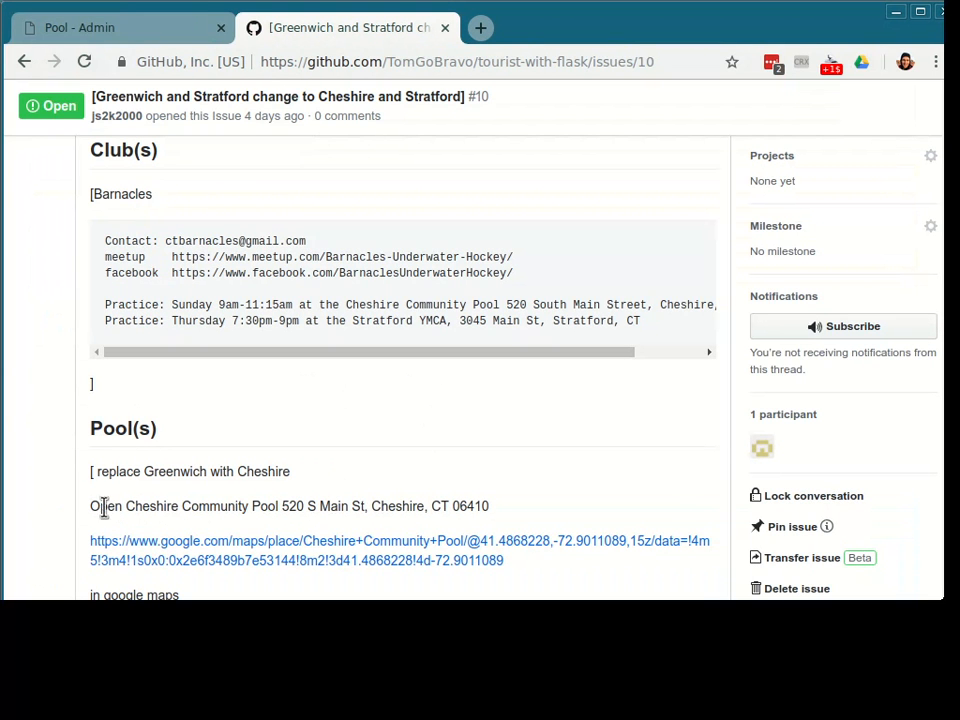
drag(99, 505, 296, 508)
click(311, 508)
drag(491, 506, 285, 506)
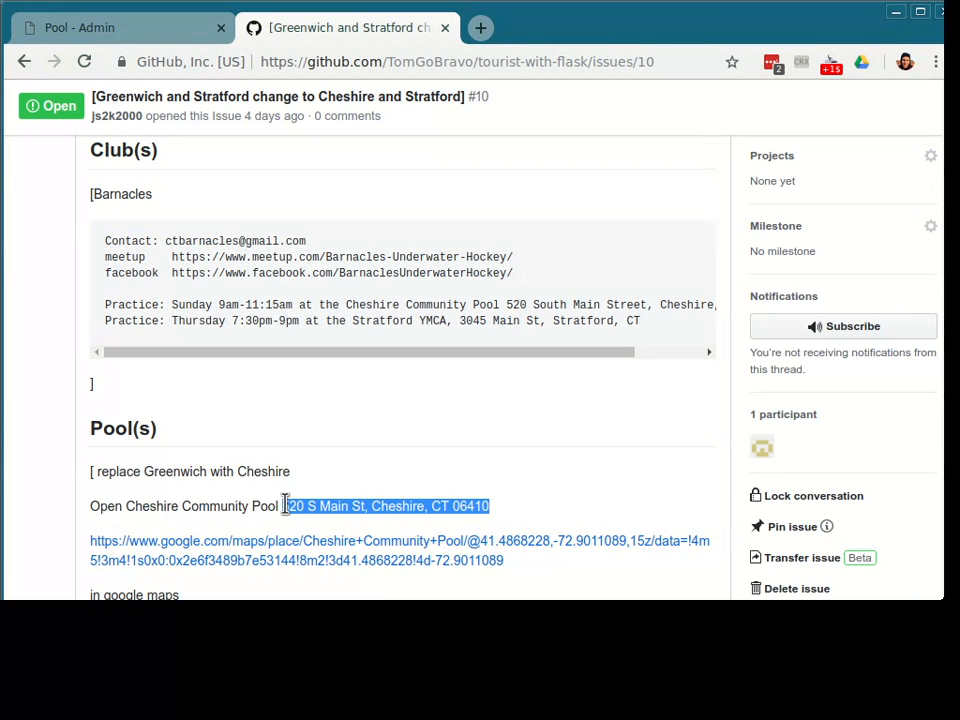
middle_click(315, 553)
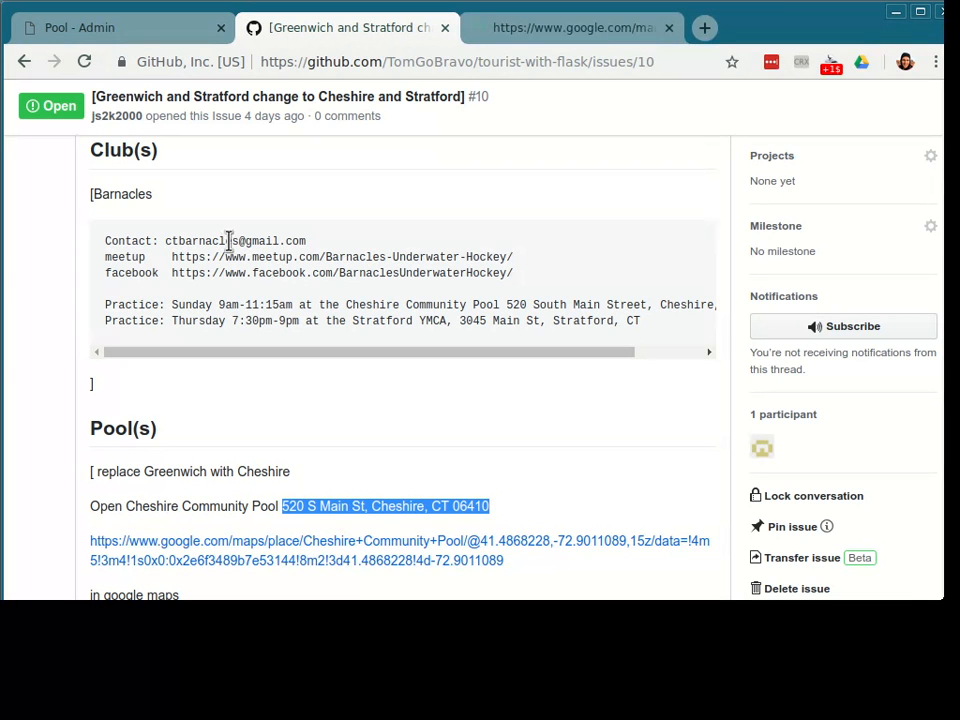
Step: Dismiss the sign-in notices on the new pool form and locate the pool's street address with its surrounding streets on the Entrance map
click(130, 33)
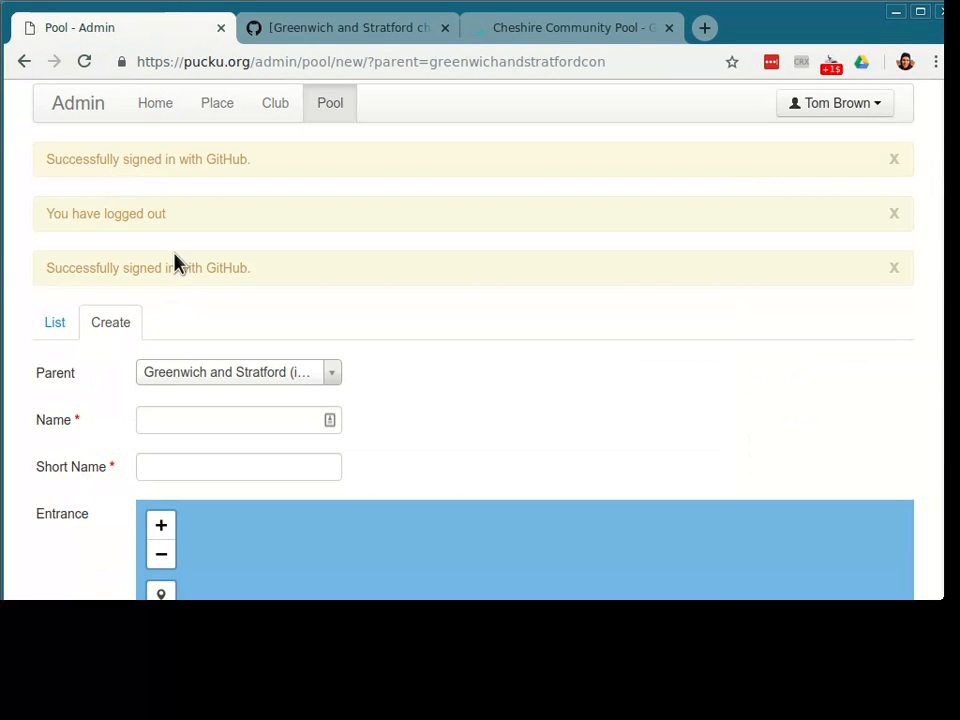
click(893, 161)
click(893, 161)
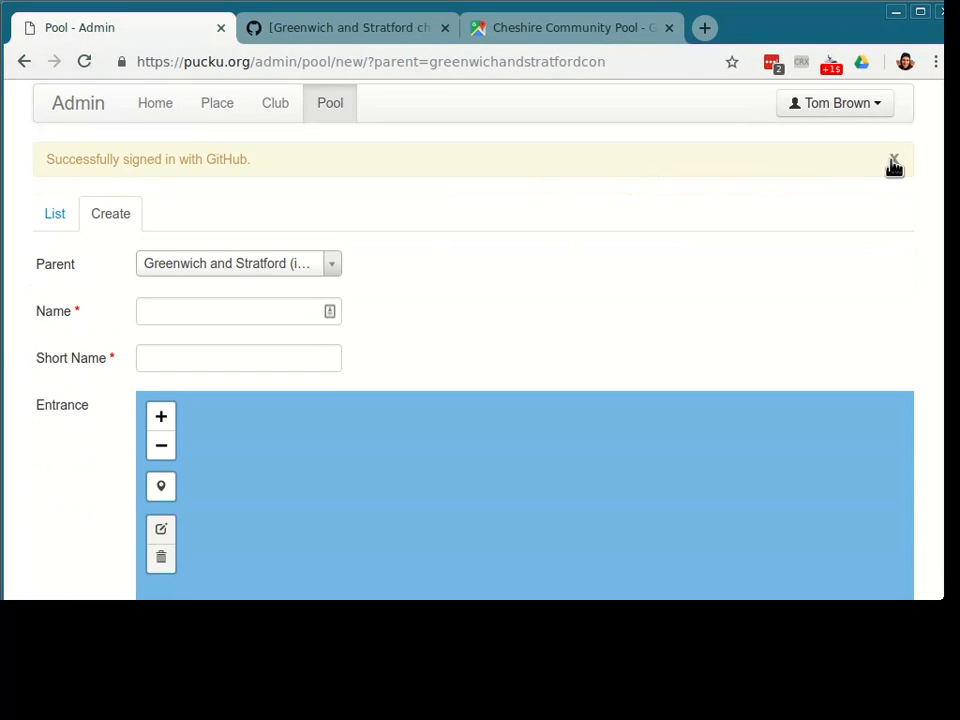
click(894, 164)
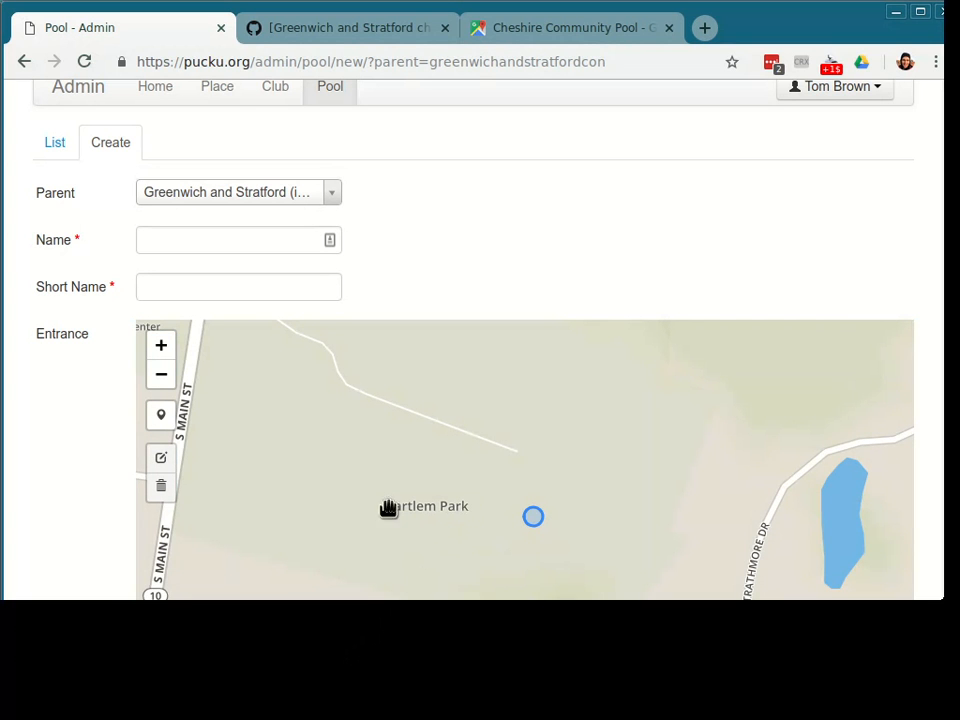
click(166, 378)
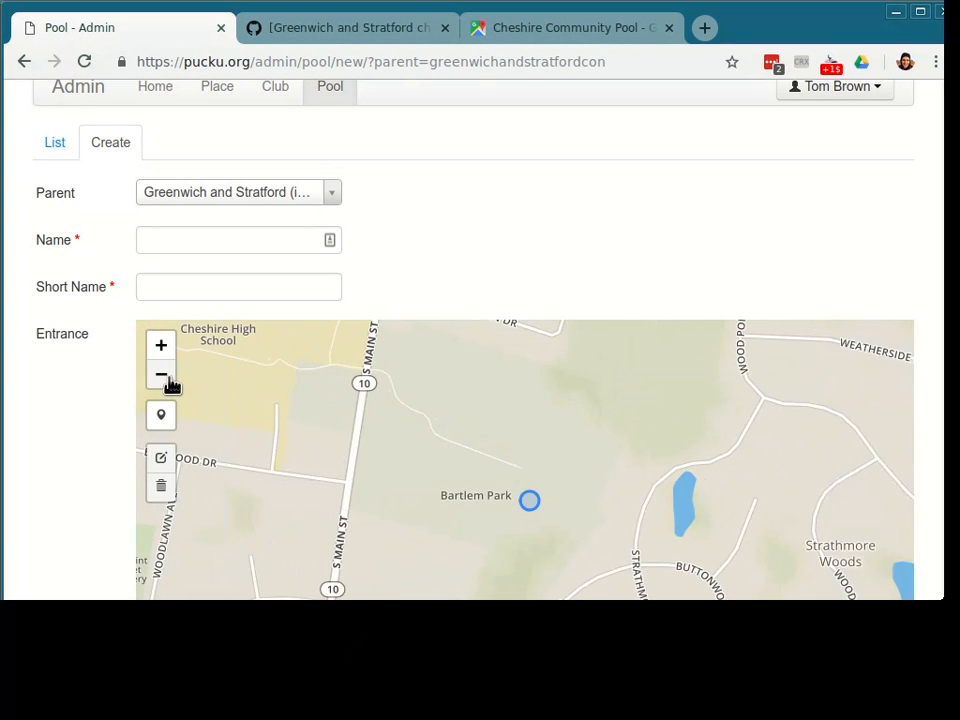
drag(413, 469, 346, 444)
click(164, 375)
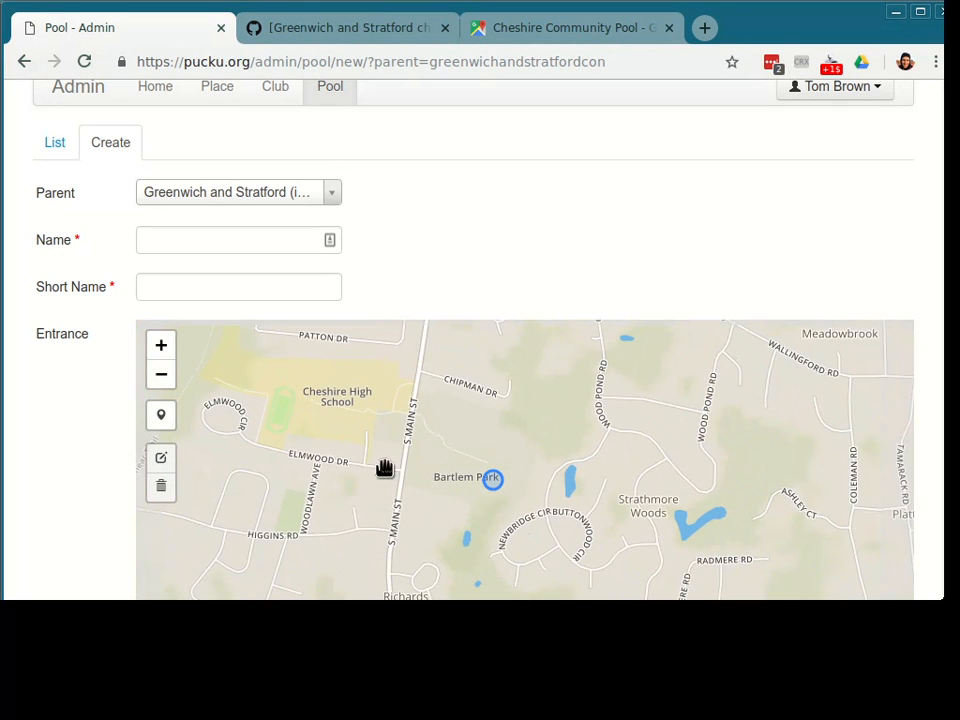
Step: Examine the exact position of Cheshire Community Pool in Google Maps, up close and relative to the surrounding streets
click(590, 44)
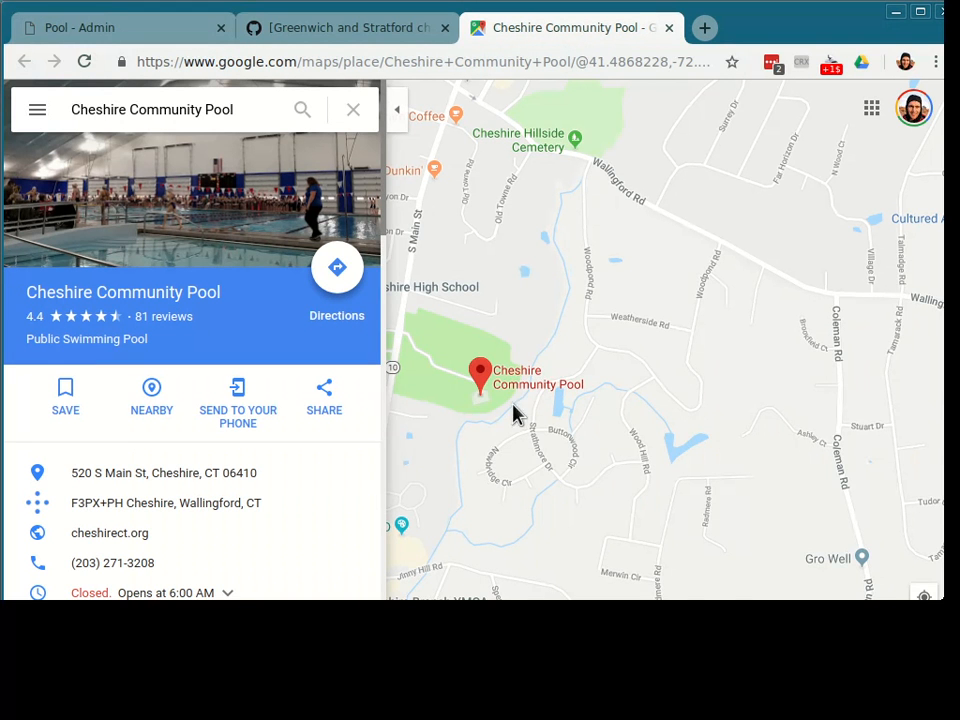
drag(536, 442, 620, 484)
scroll(617, 461, up, 2)
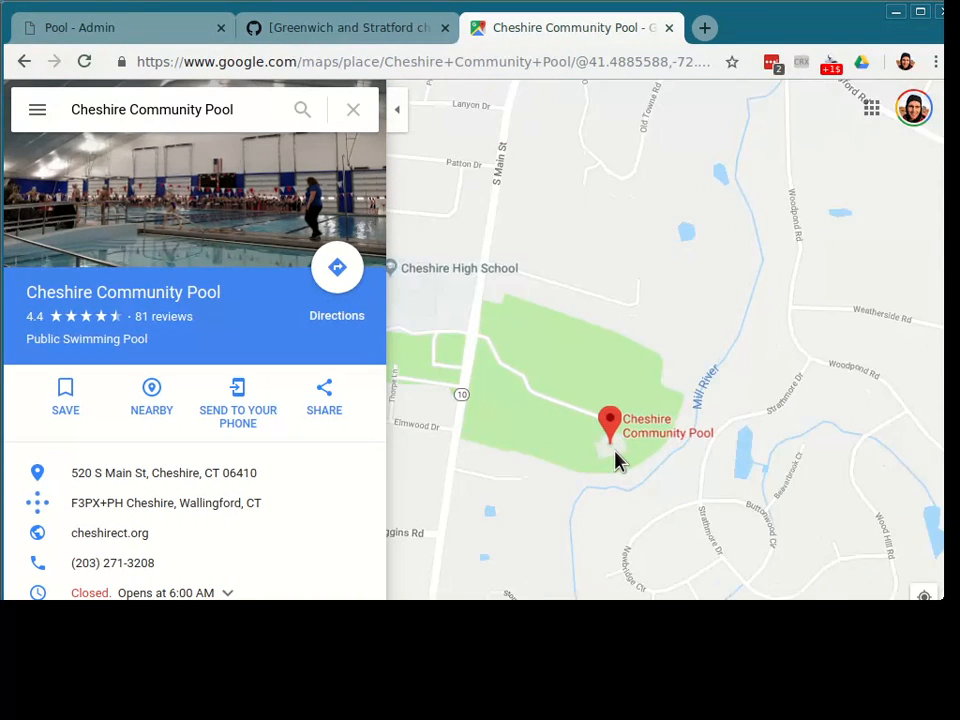
scroll(583, 464, up, 3)
drag(583, 464, 707, 482)
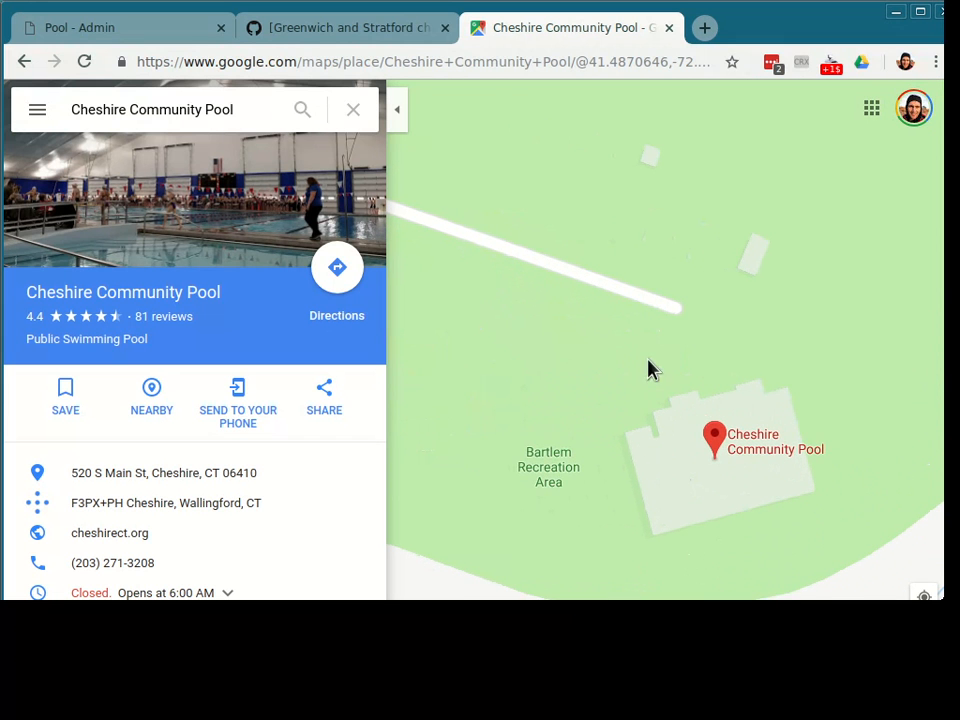
scroll(640, 386, down, 4)
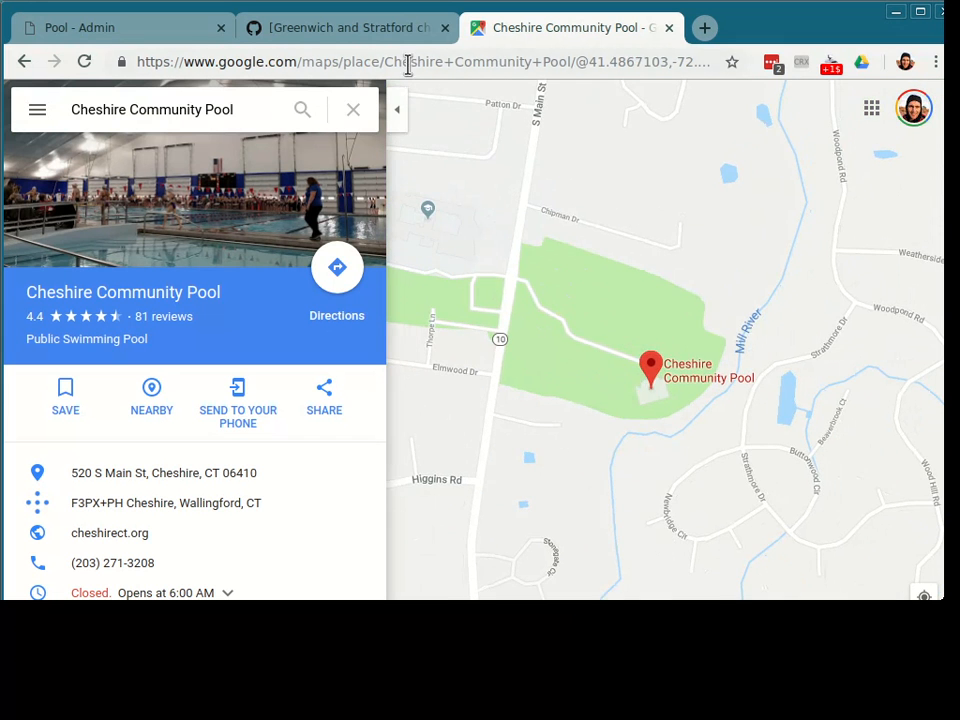
click(349, 38)
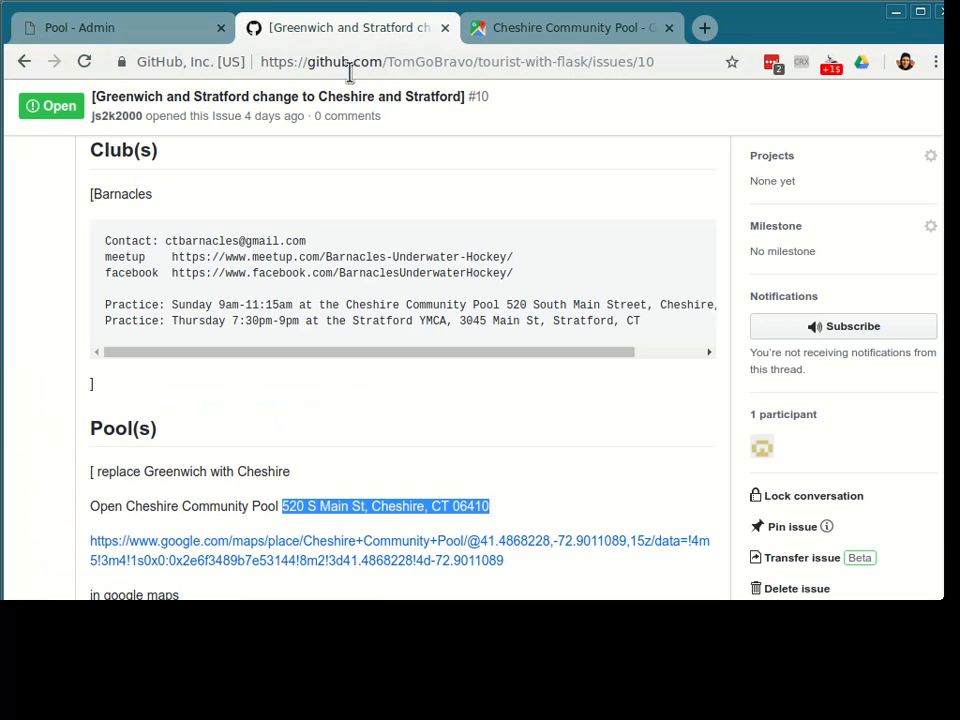
Step: Place the Entrance marker of the new pool on the circled address location beside Bartlem Park
click(128, 35)
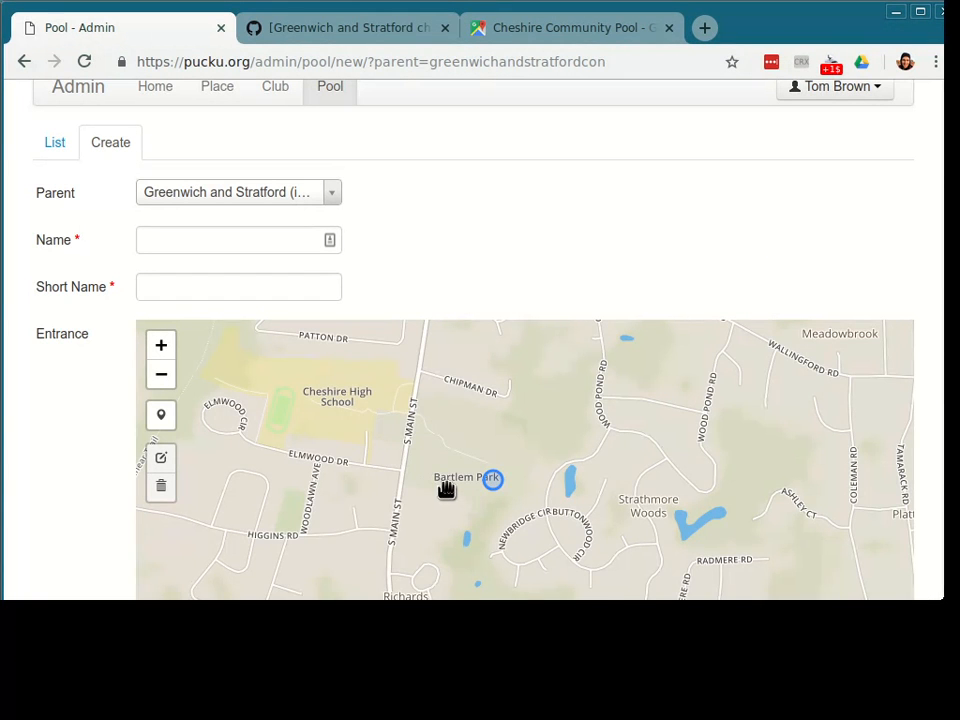
scroll(503, 485, up, 1)
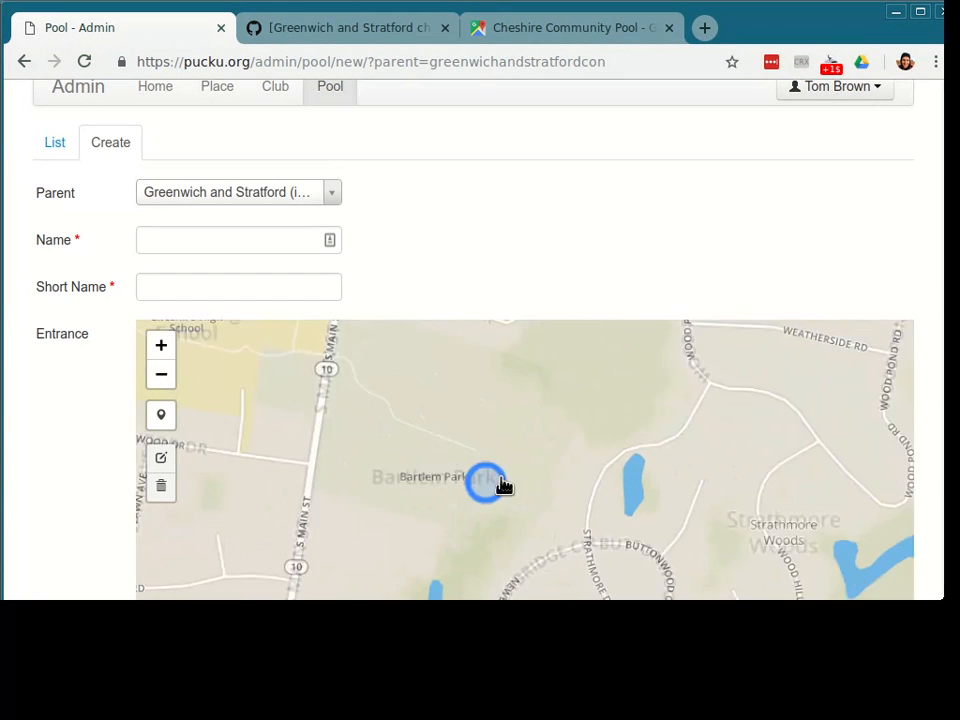
click(163, 415)
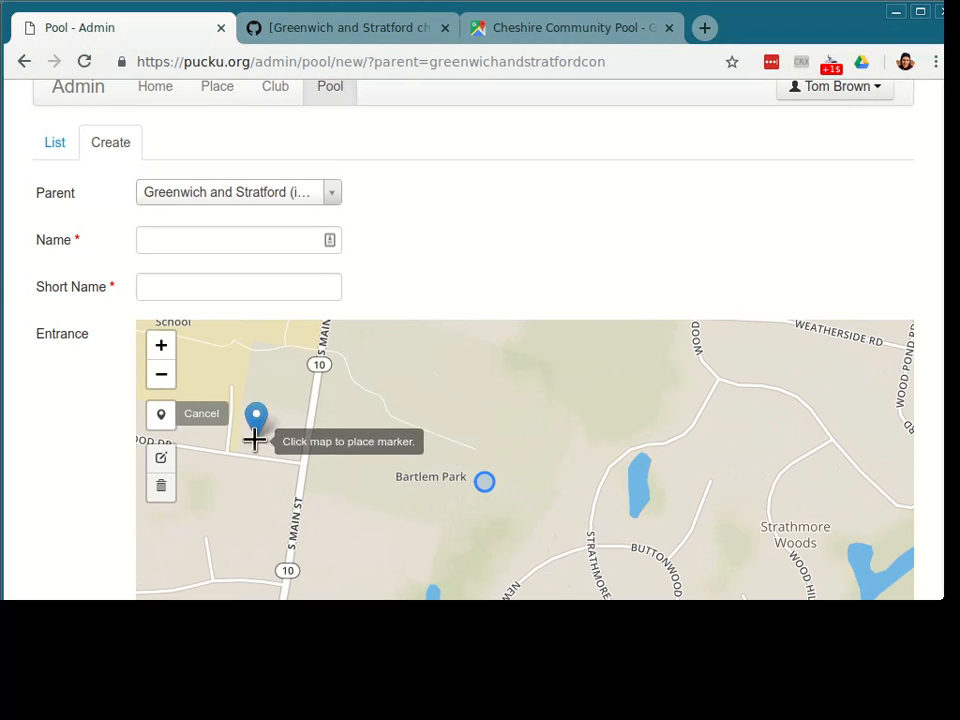
click(485, 482)
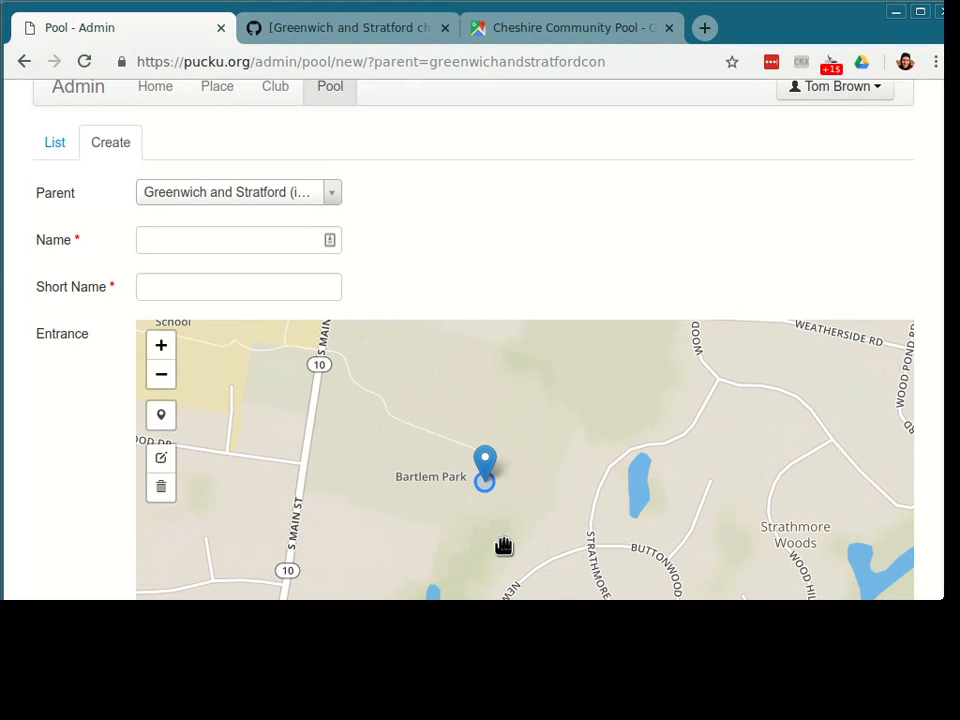
Step: Copy the pool's name from Google Maps, set Name to "Cheshire Community Pool" and Short Name to "cheshirecommunitypool"
key(ctrl+Tab)
key(ctrl+Tab)
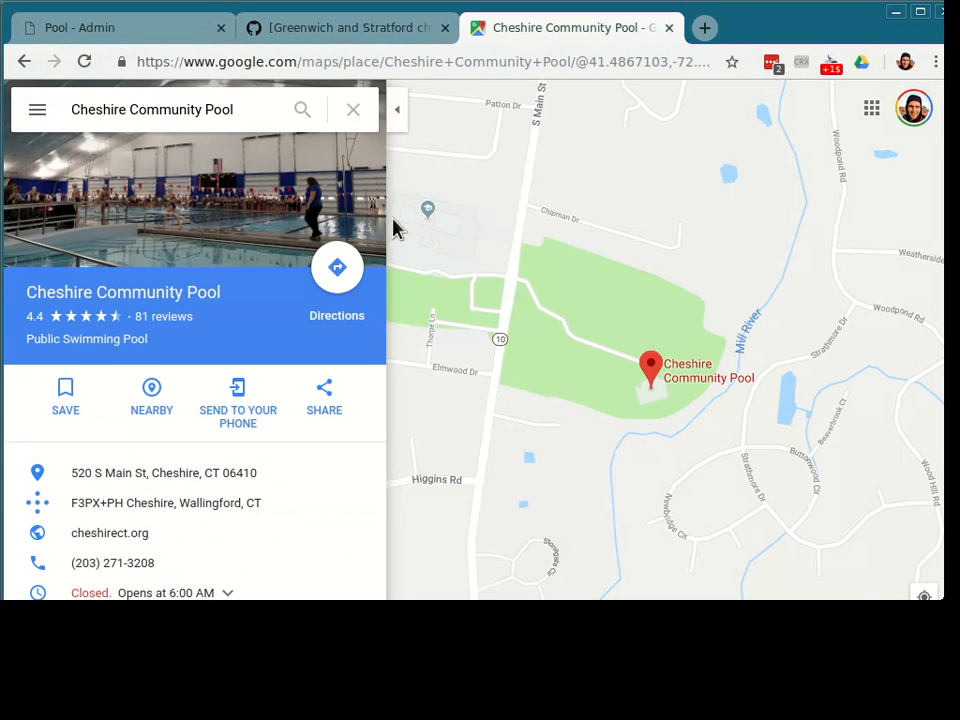
drag(227, 298, 38, 298)
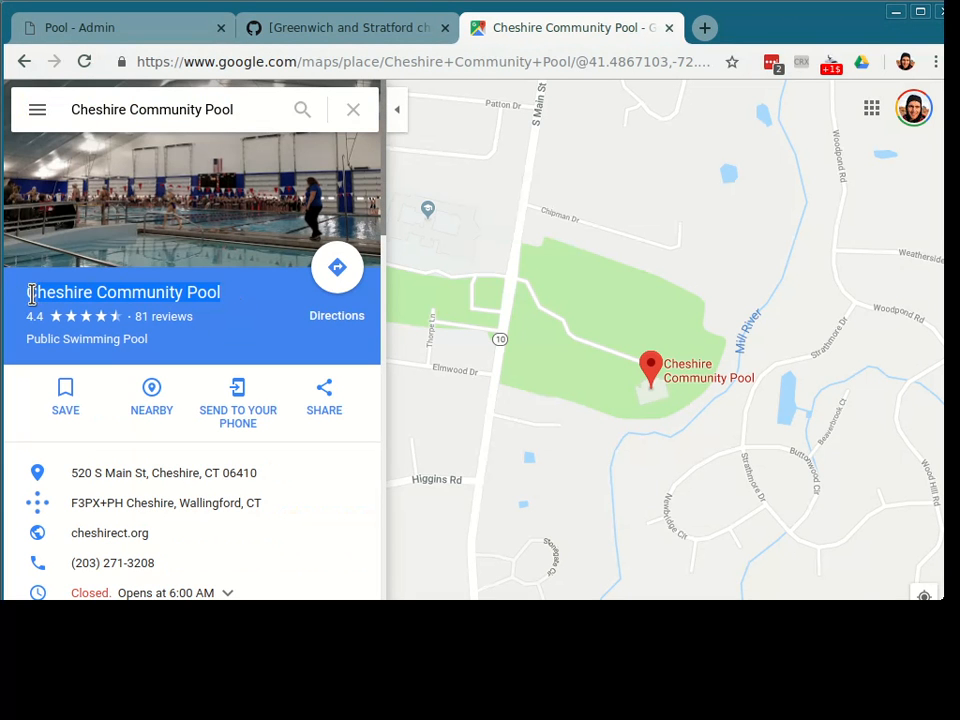
key(ctrl+c)
key(ctrl+Tab)
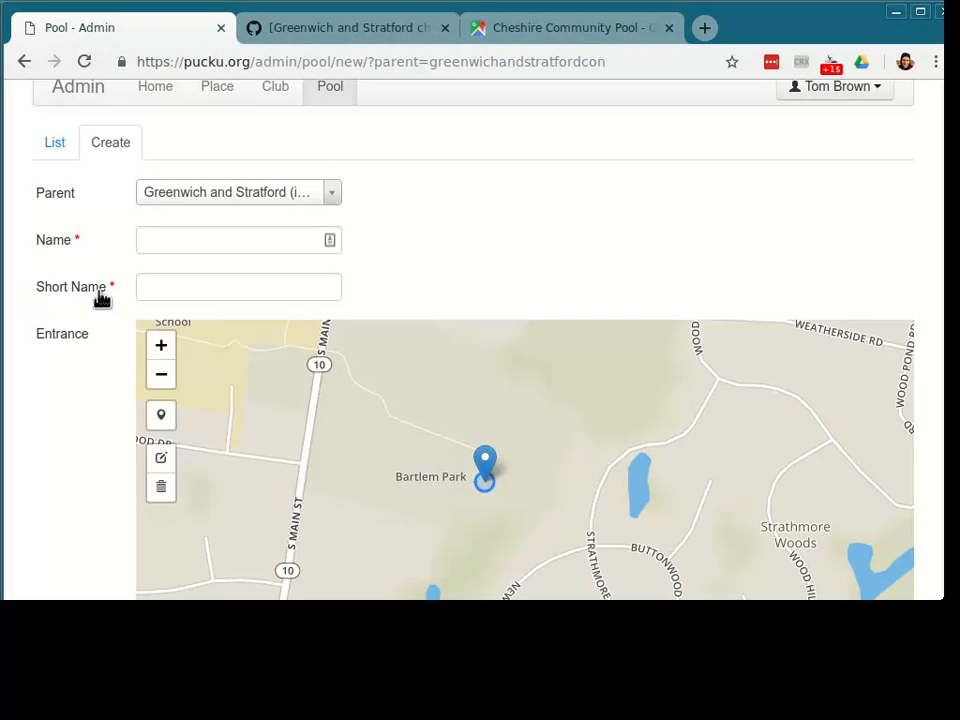
click(235, 244)
key(ctrl+v)
click(232, 283)
text(che)
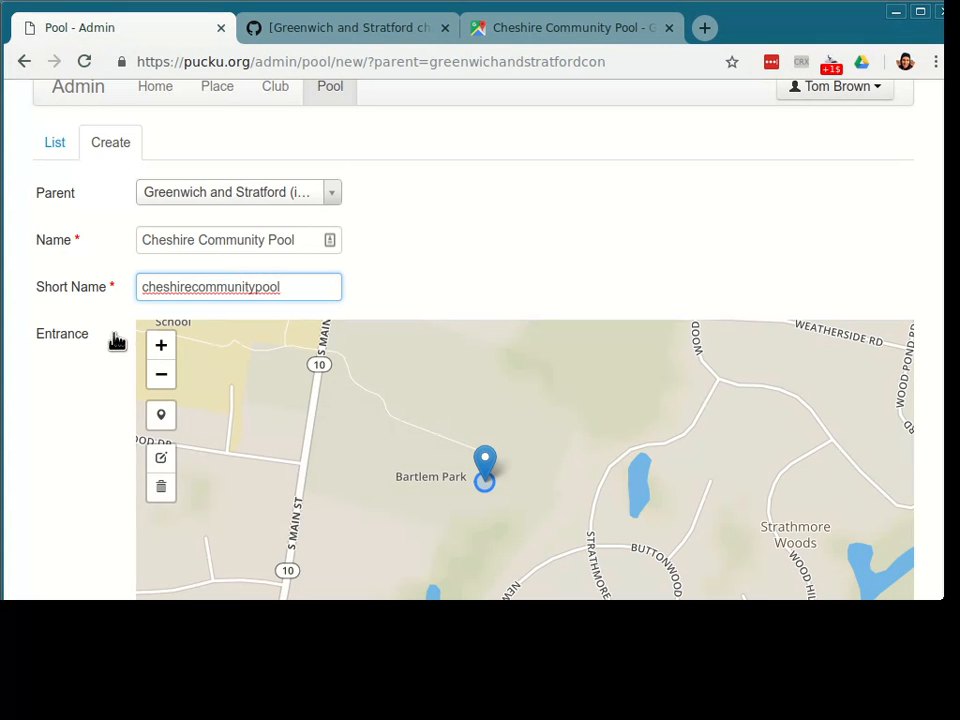
Step: Copy the full "Open Cheshire Community Pool" line with its street address from the field report into the new pool's Markdown
scroll(117, 341, down, 2)
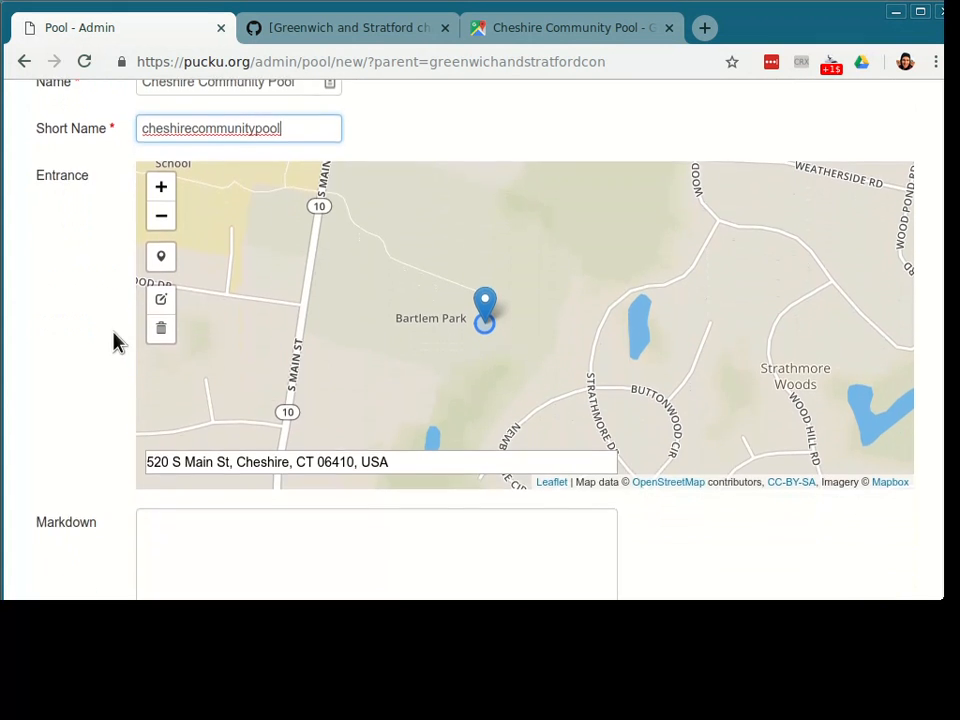
scroll(117, 341, down, 1)
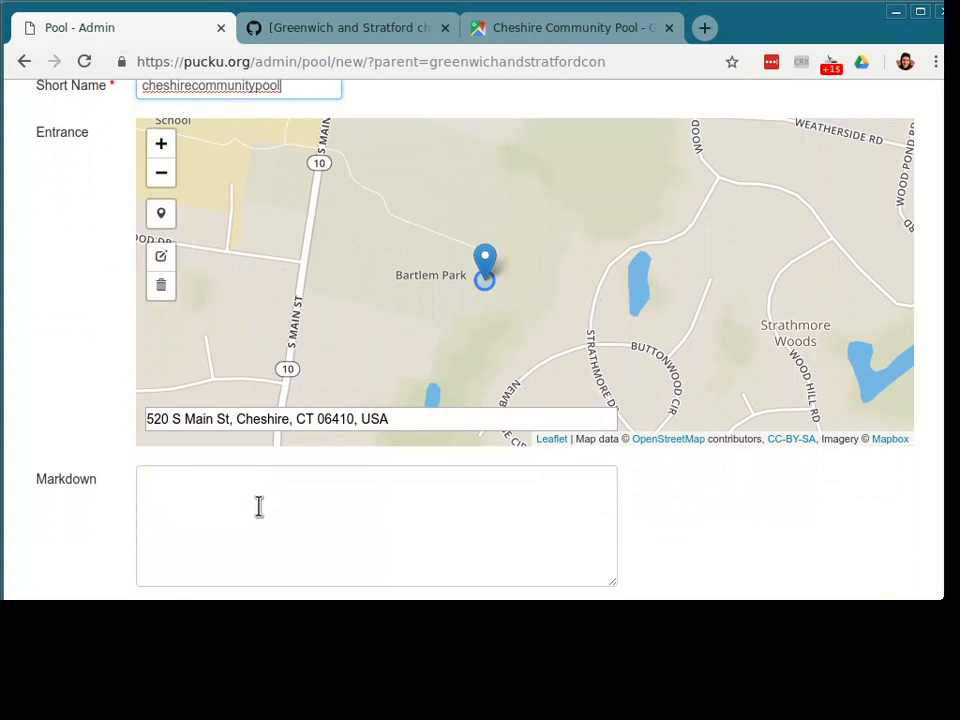
key(ctrl+Tab)
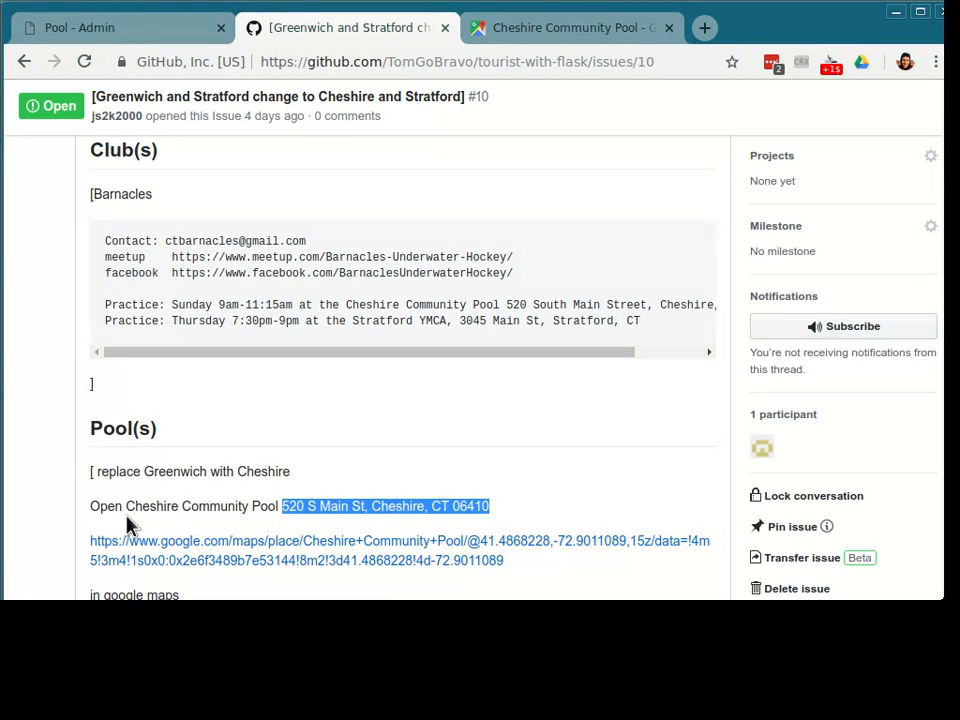
drag(95, 506, 360, 501)
click(411, 501)
drag(489, 506, 85, 517)
key(ctrl+c)
key(ctrl+Tab)
key(ctrl+Tab)
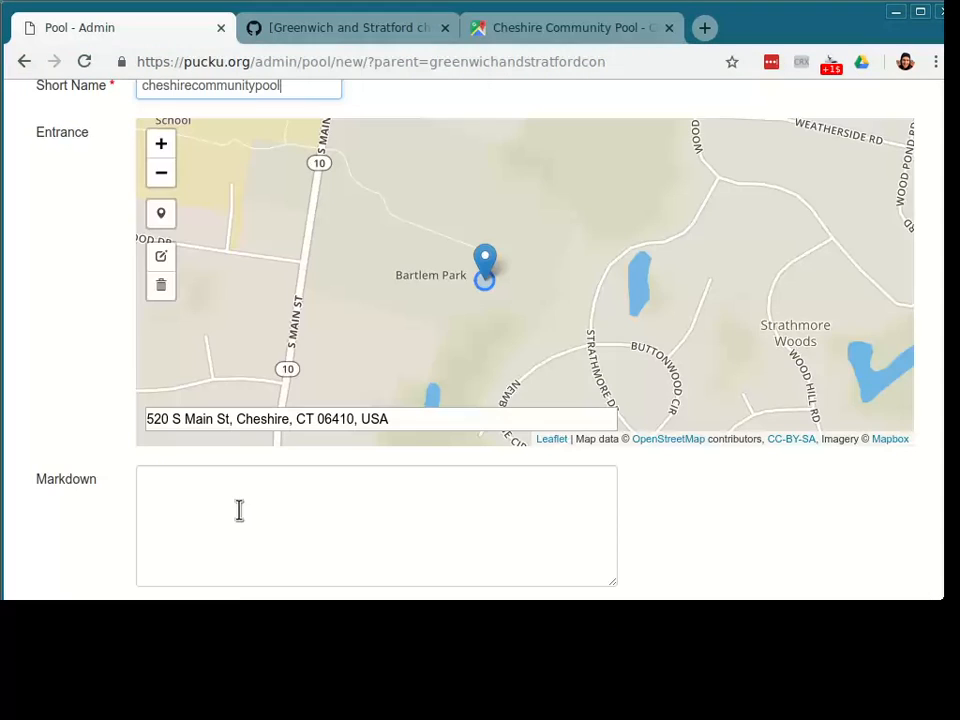
key(ctrl+v)
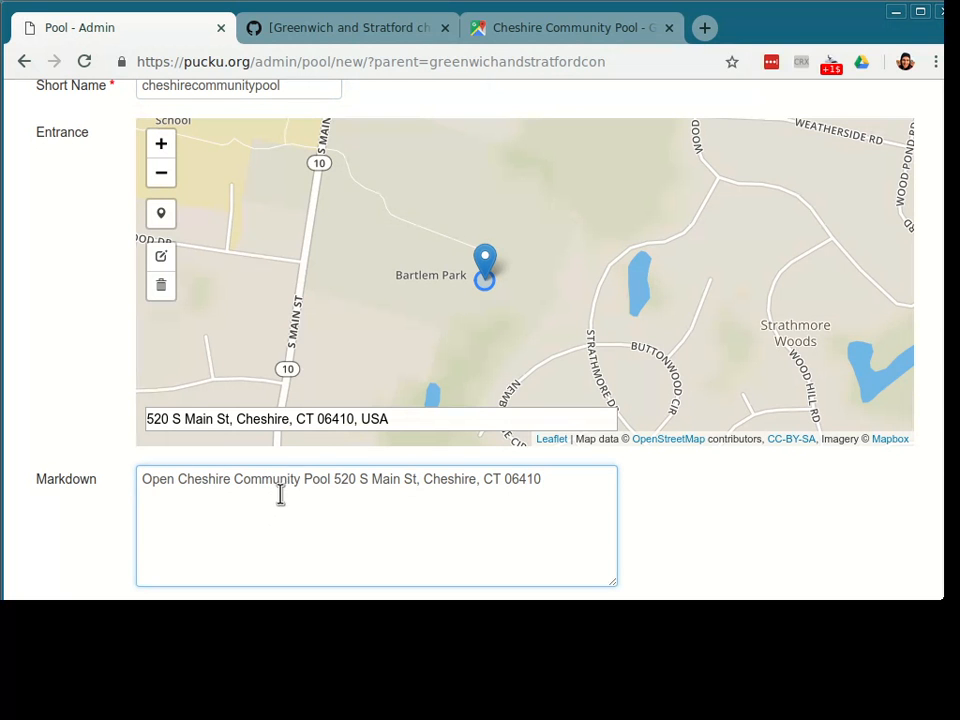
Step: Split the Markdown text into three lines for pool name, street and town, removing the comma after the street
click(331, 481)
key(BackSpace)
key(Return)
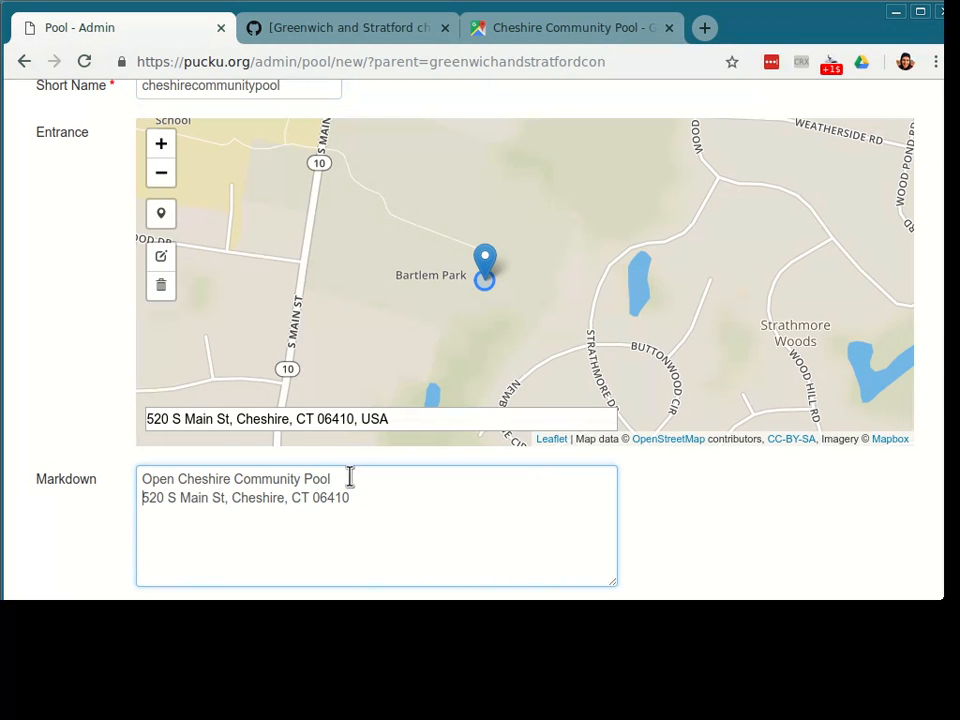
click(234, 498)
key(BackSpace)
key(BackSpace)
key(Return)
click(258, 502)
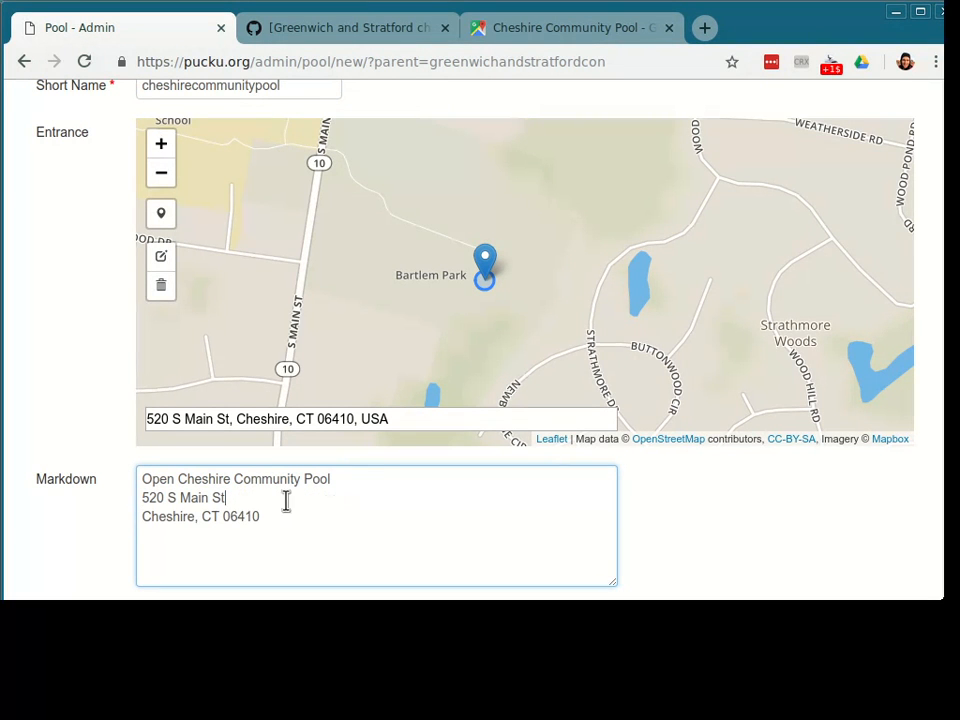
Step: Add trailing spaces after "Open Cheshire Community Pool" on the first line of the new pool's Markdown
click(381, 481)
scroll(701, 549, down, 2)
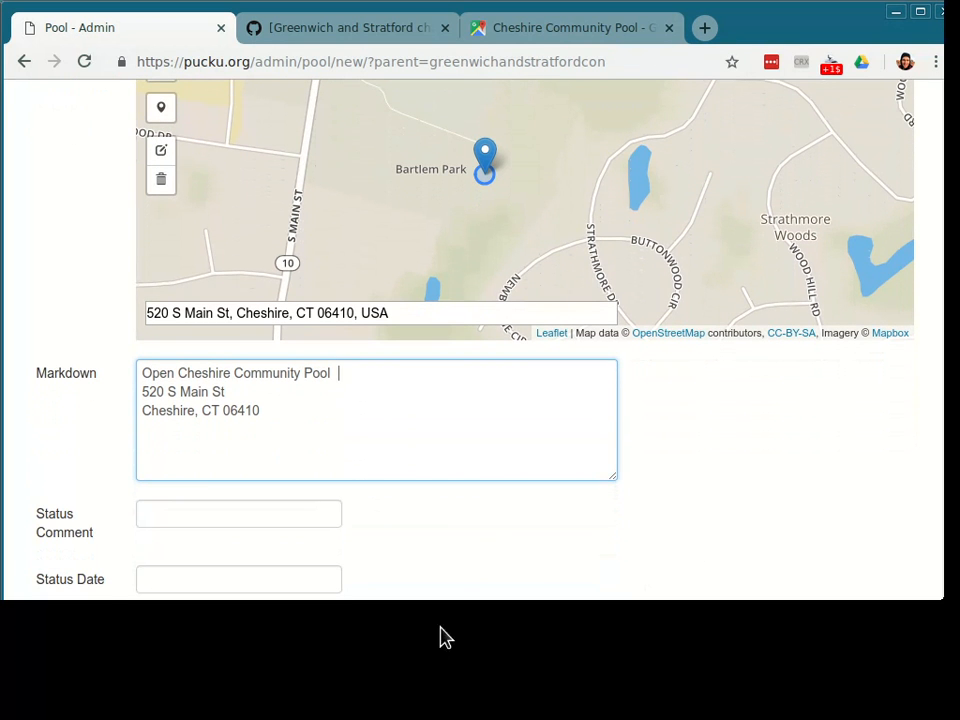
Step: Search Google for "markdown syntax" in a new browser tab
key(ctrl+t)
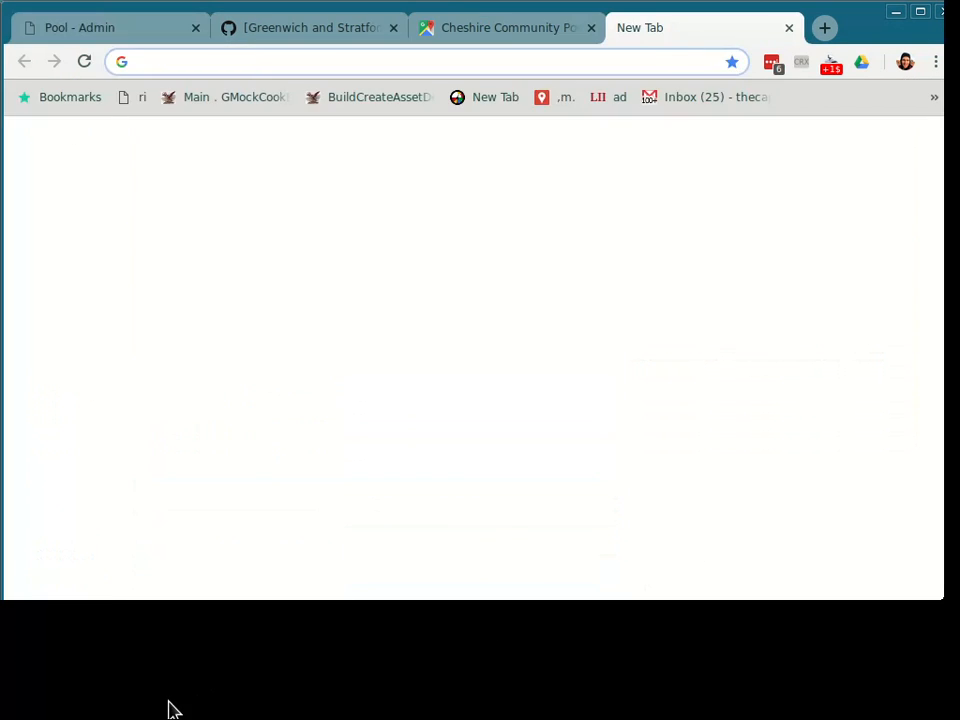
text(mark s)
key(BackSpace)
key(BackSpace)
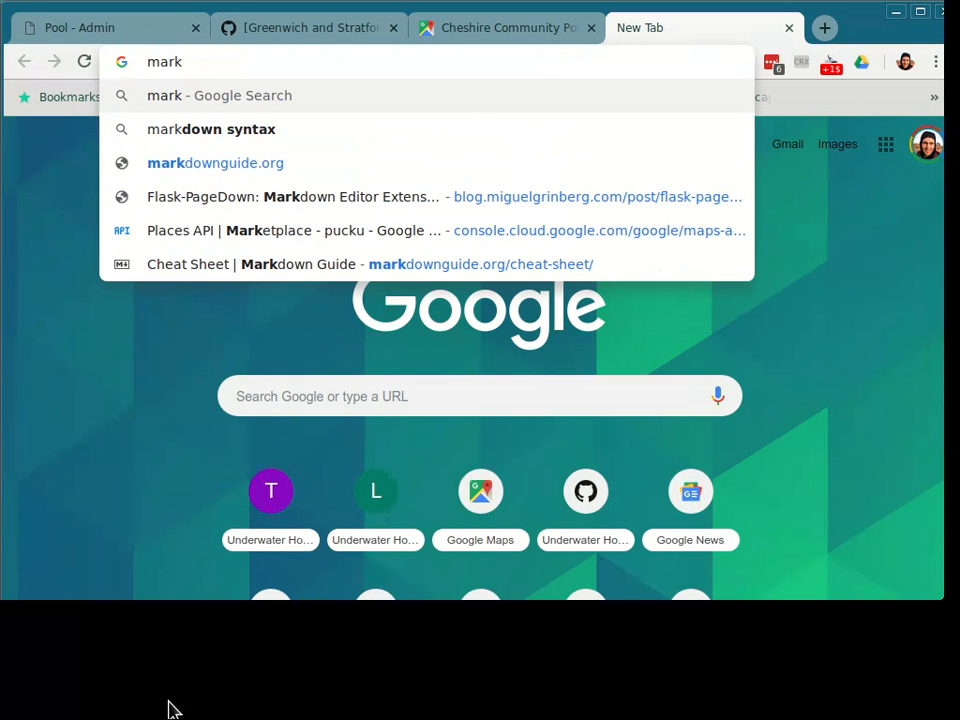
text(down)
key(BackSpace)
text(s)
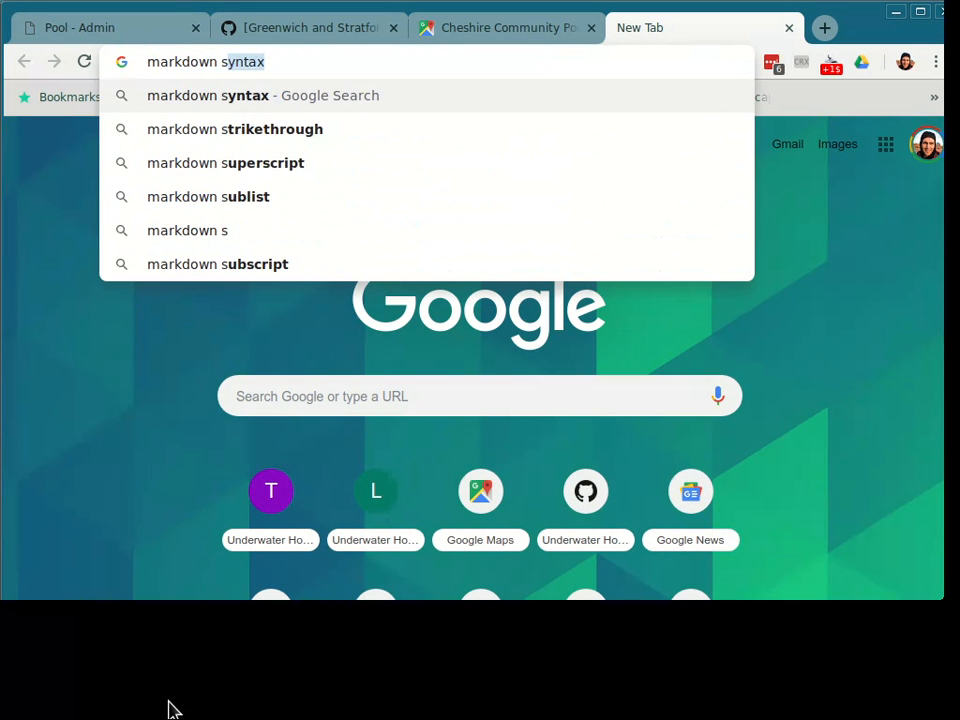
key(Return)
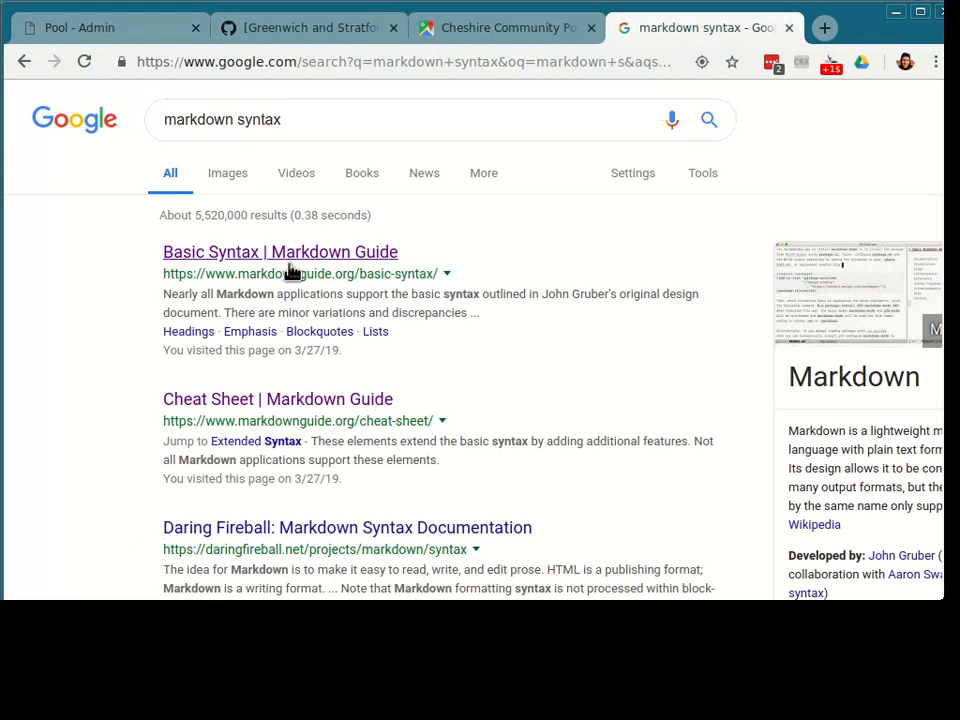
Step: Save the new Cheshire Community Pool record and go back to the Greenwich and Stratford place page
key(ctrl+1)
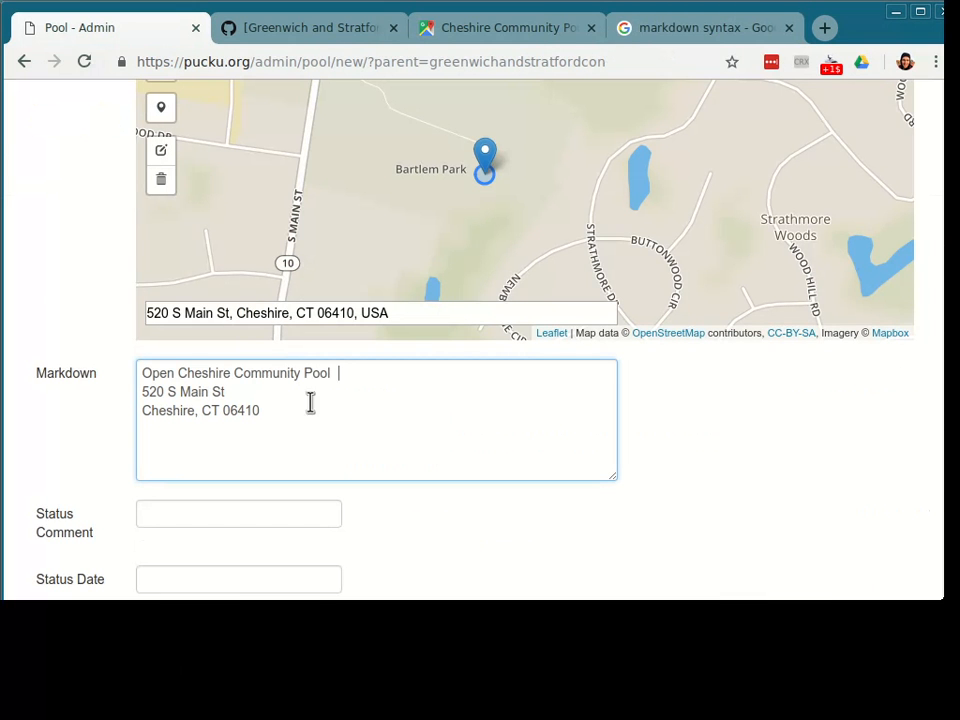
scroll(124, 463, up, 4)
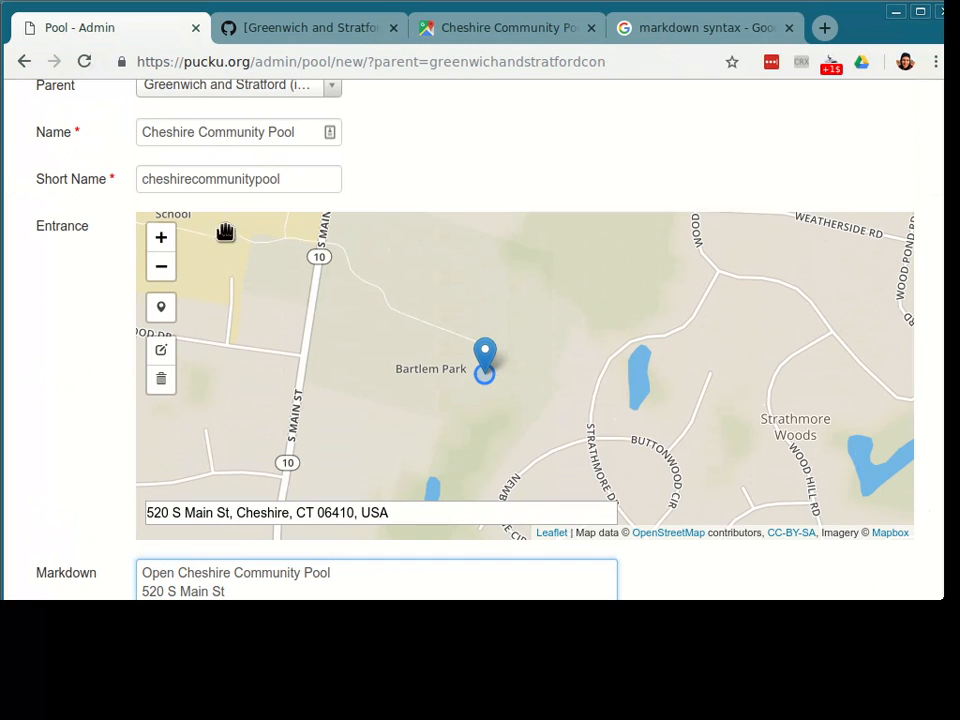
scroll(86, 553, down, 5)
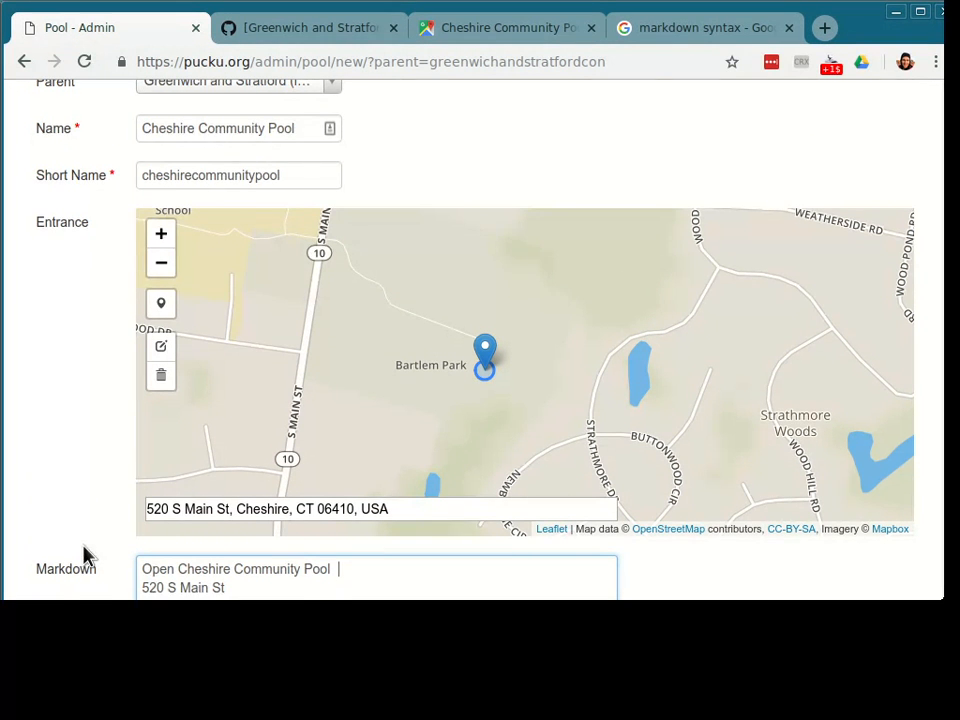
click(153, 674)
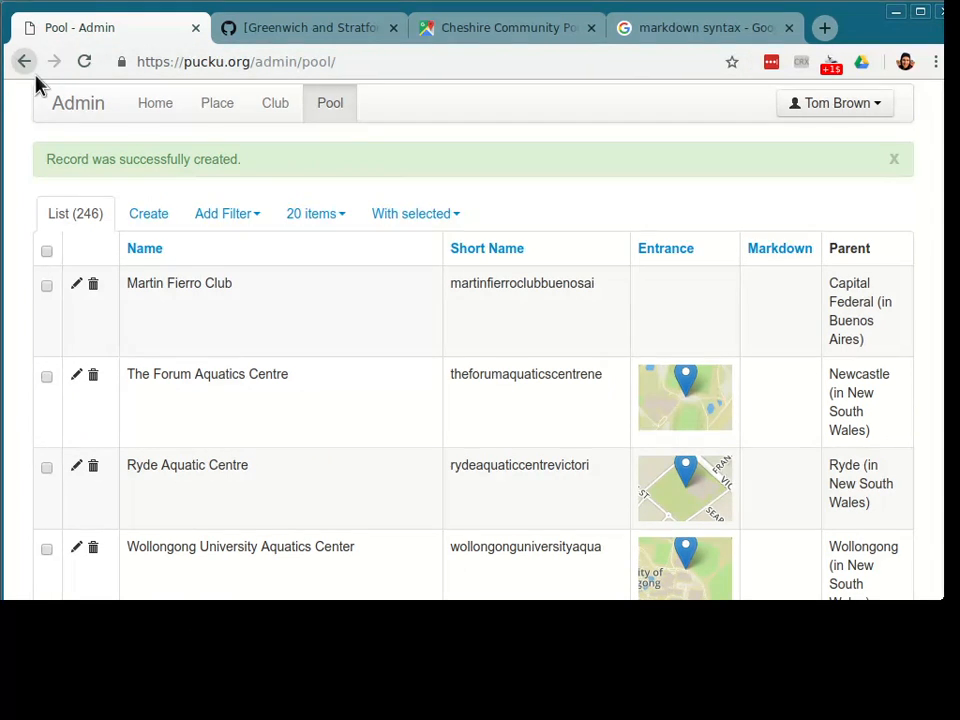
key(alt+Left)
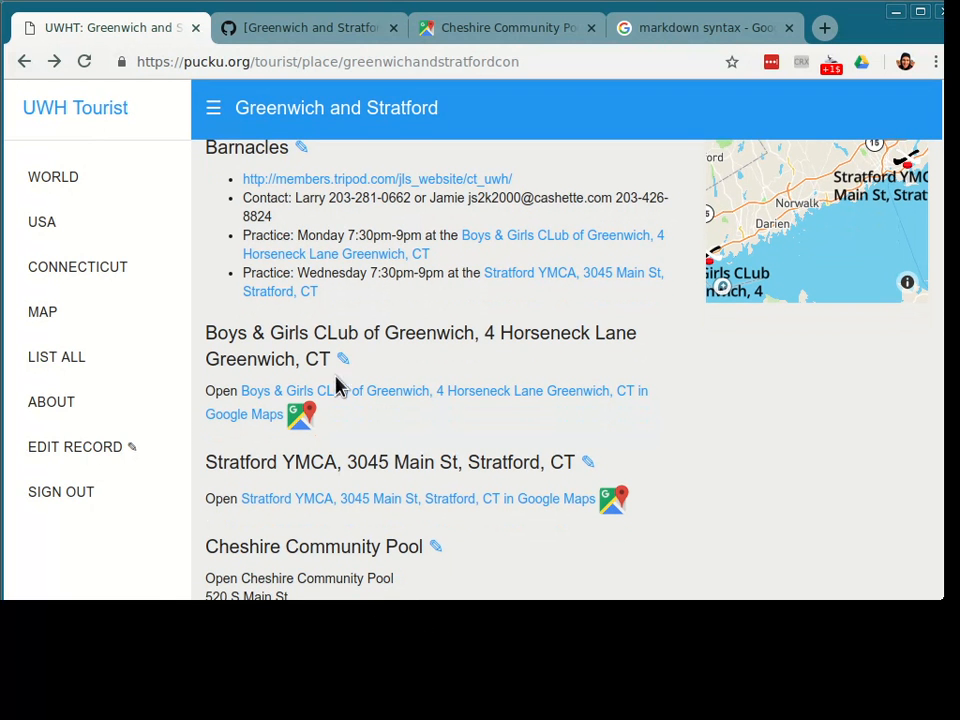
Step: Compare the pools on the Greenwich and Stratford page with the club and pool sections of the GitHub field report
key(ctrl+Tab)
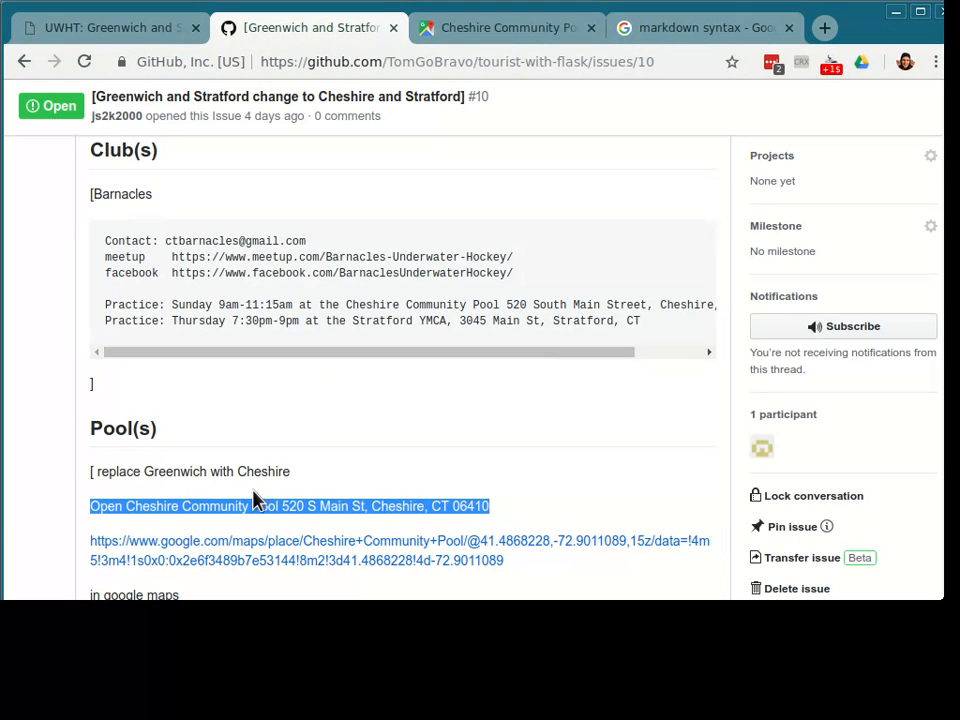
key(ctrl+shift+Tab)
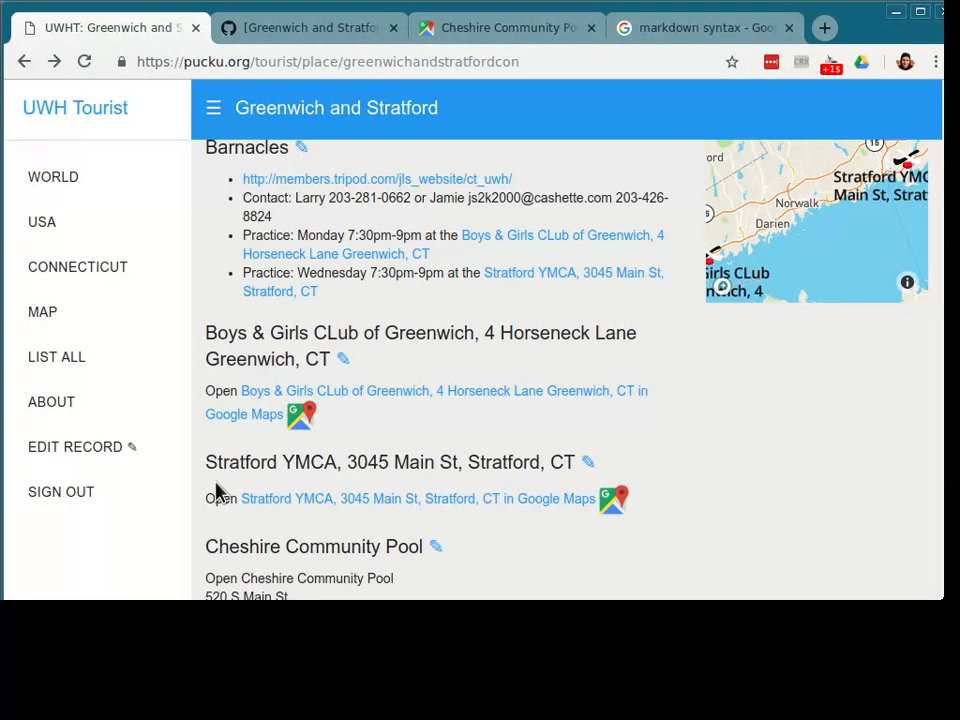
scroll(261, 349, down, 1)
double_click(262, 350)
key(ctrl+Tab)
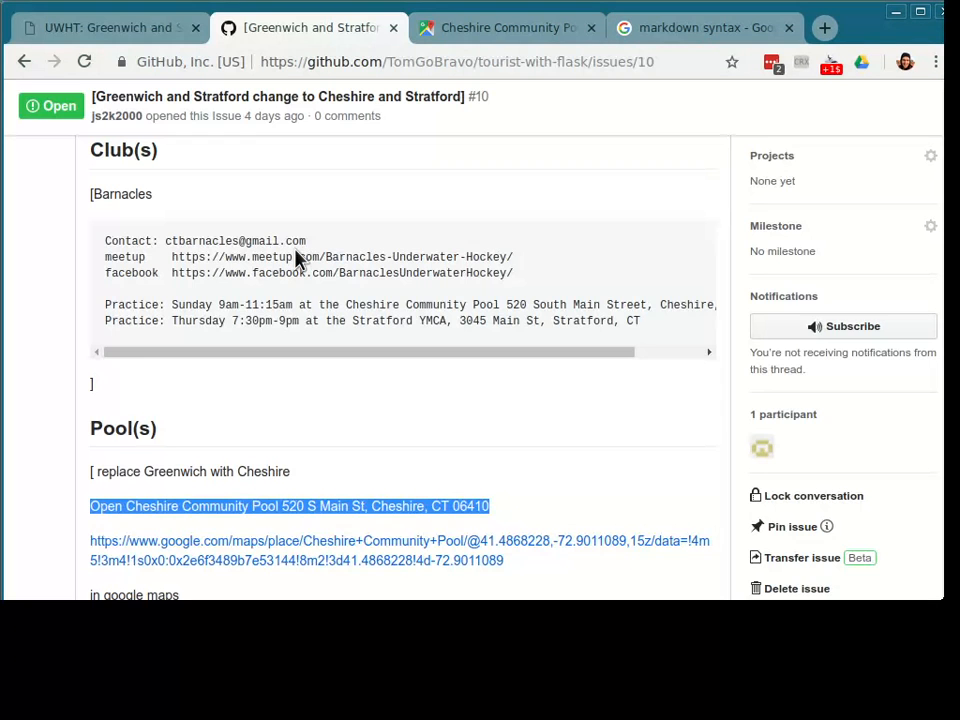
key(ctrl+Tab)
key(ctrl+Tab)
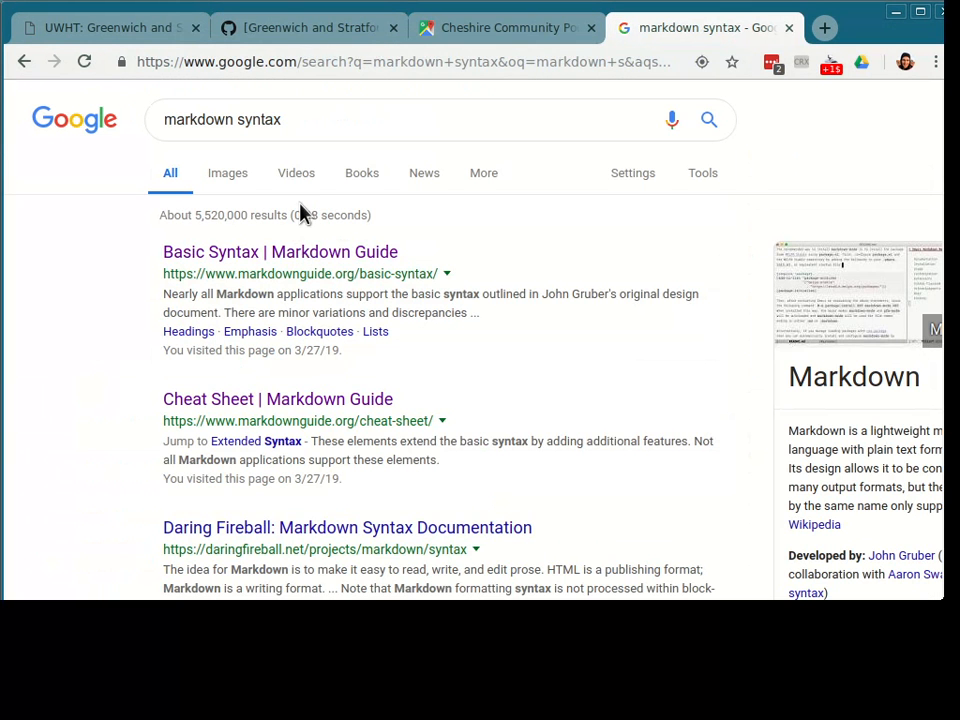
key(ctrl+l)
key(ctrl+1)
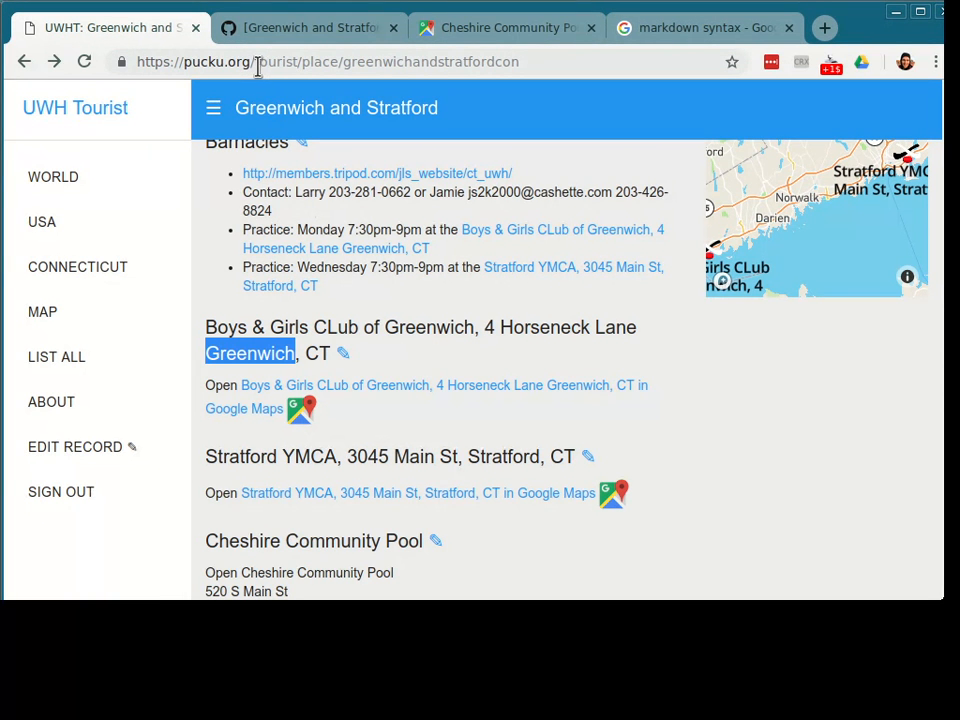
Step: Open the Boys & Girls CLub of Greenwich pool record for editing and copy its Short Name
click(343, 358)
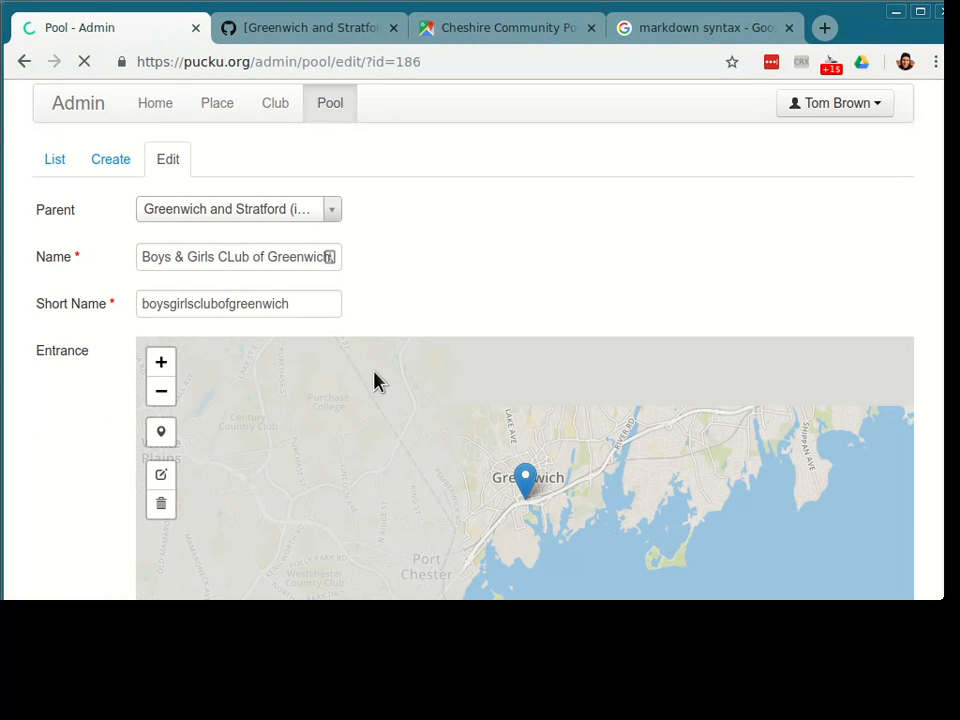
double_click(227, 303)
key(ctrl+c)
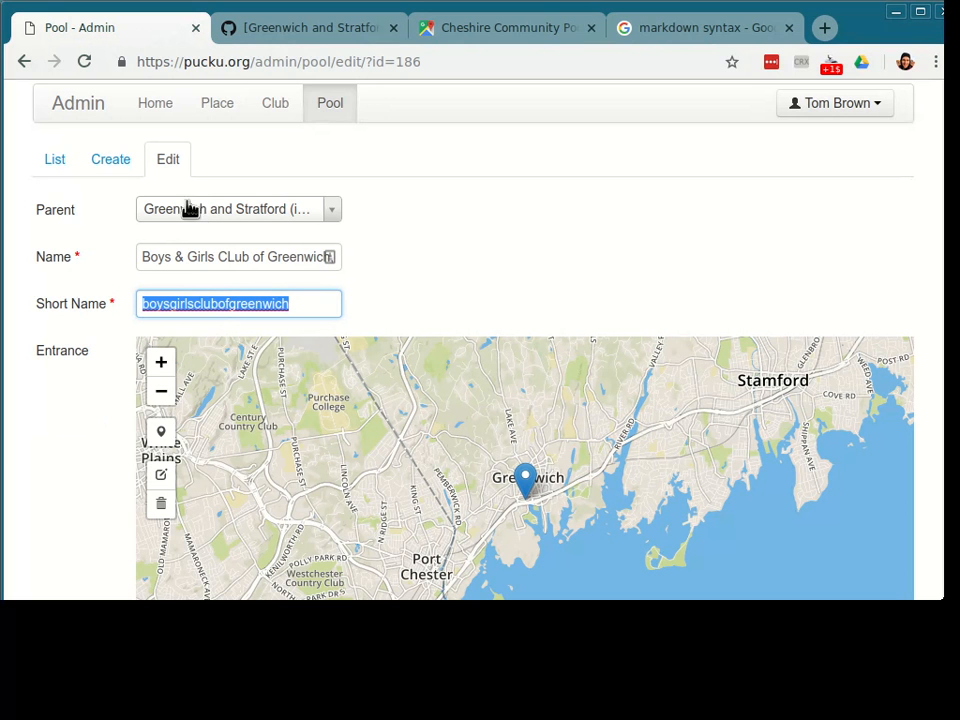
scroll(385, 222, down, 2)
scroll(388, 222, down, 3)
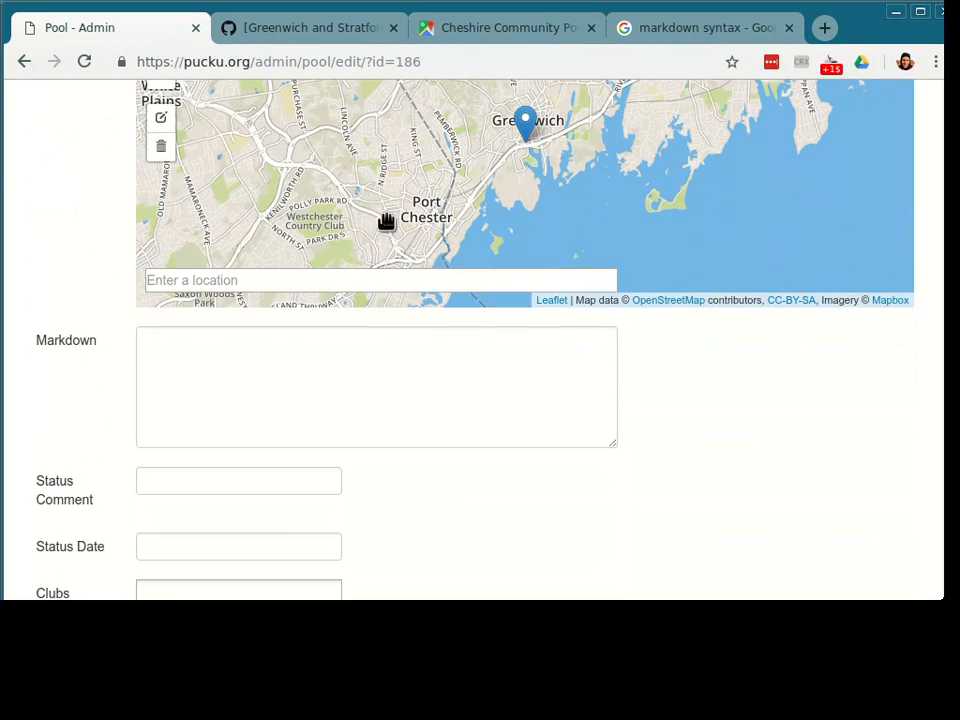
scroll(386, 222, up, 2)
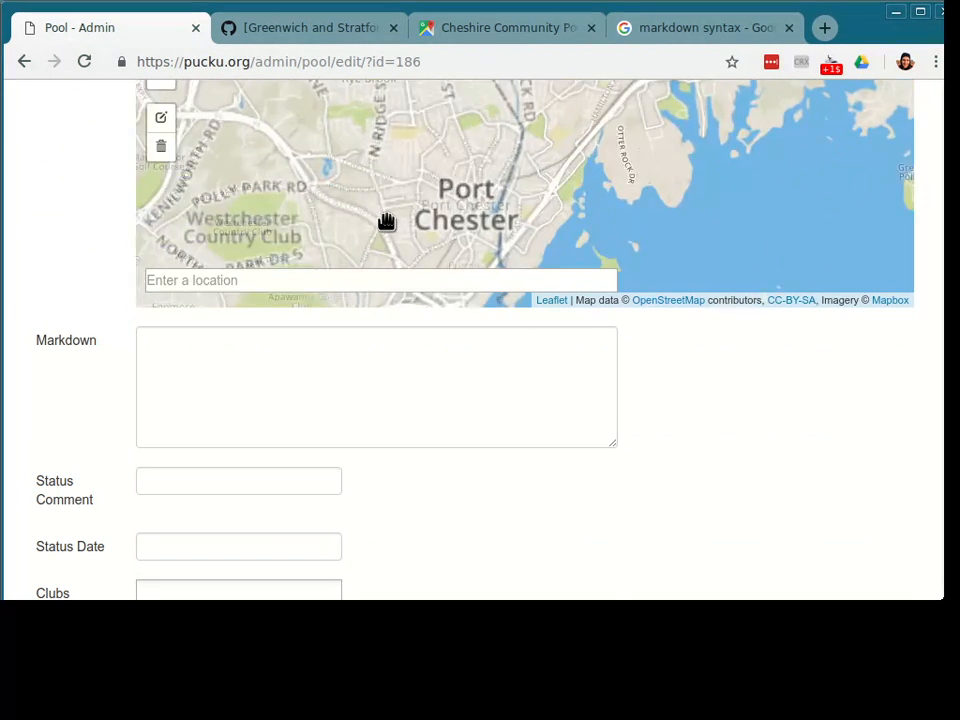
scroll(108, 208, up, 4)
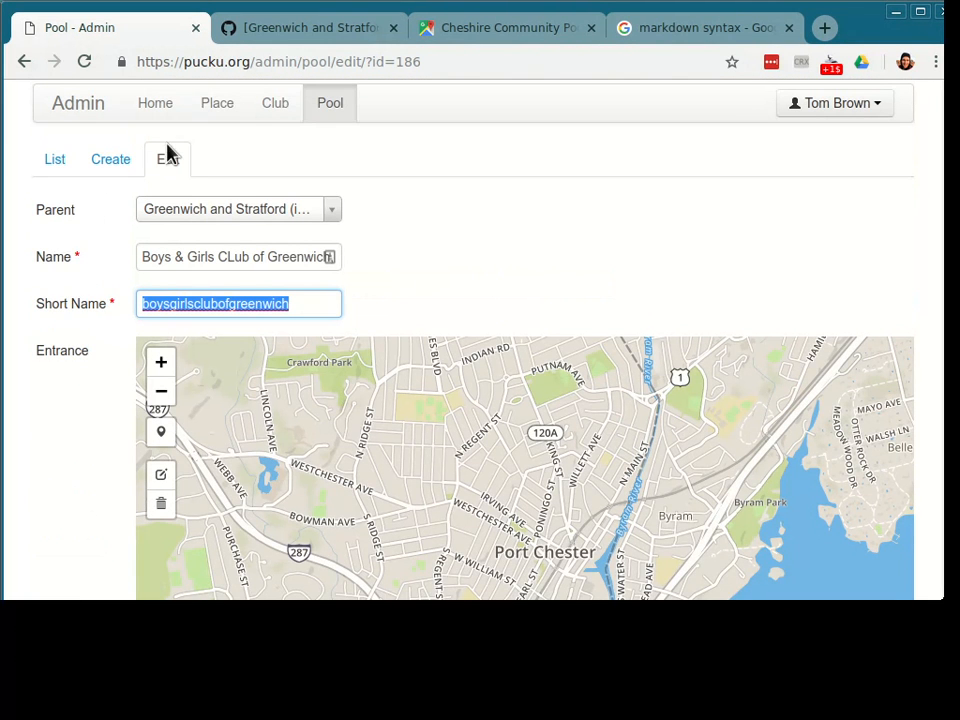
Step: Filter the admin pool list by Short Name containing "boysgirlsclubofgreenwich"
click(342, 110)
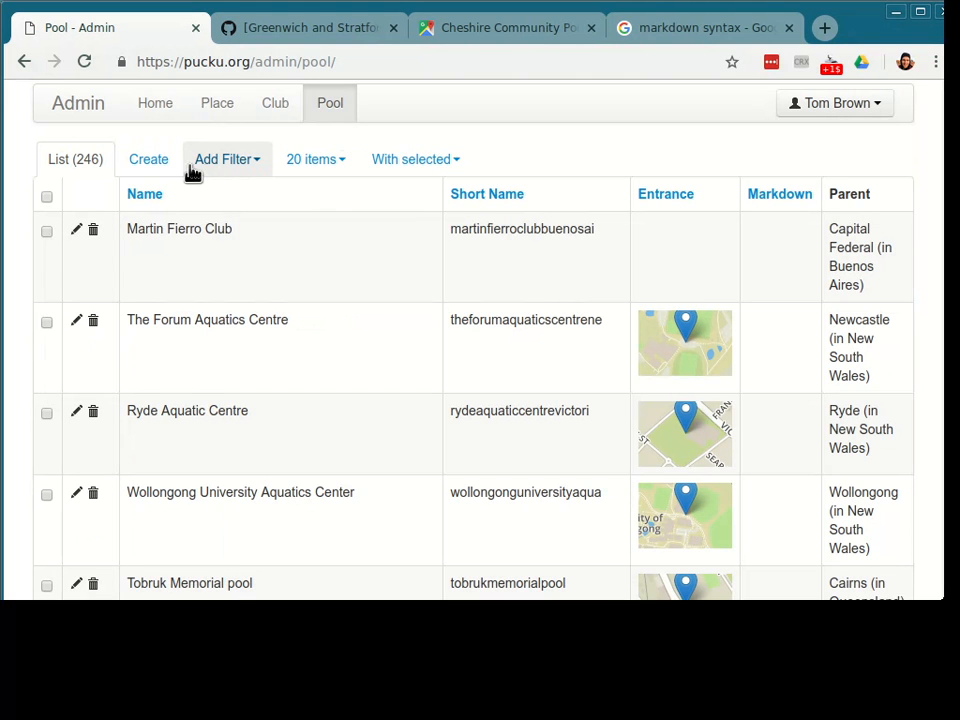
click(240, 177)
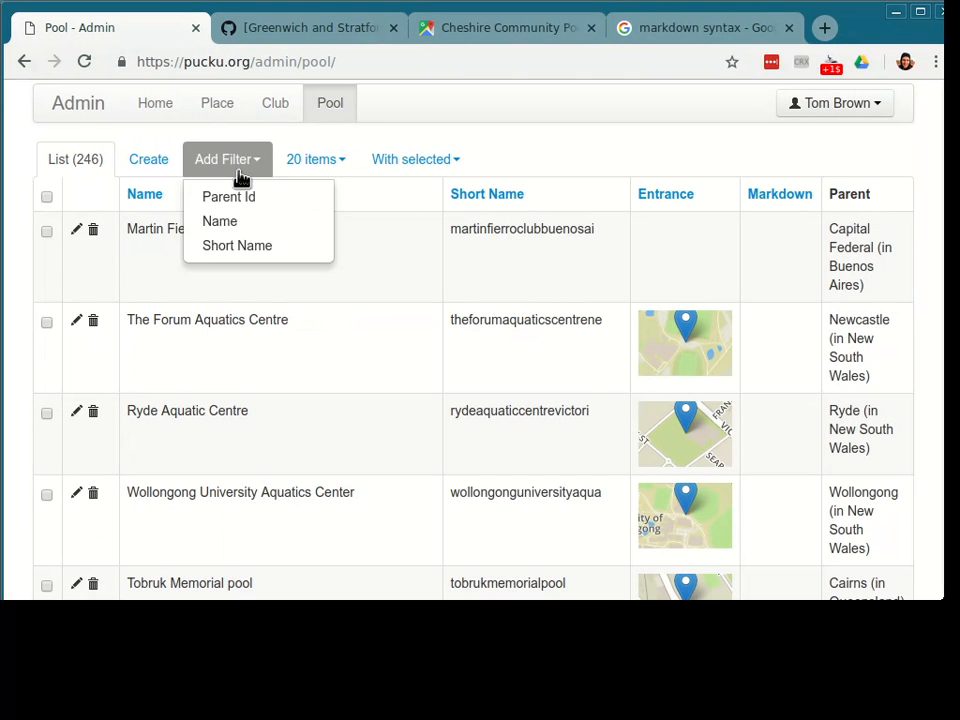
click(274, 245)
key(ctrl+v)
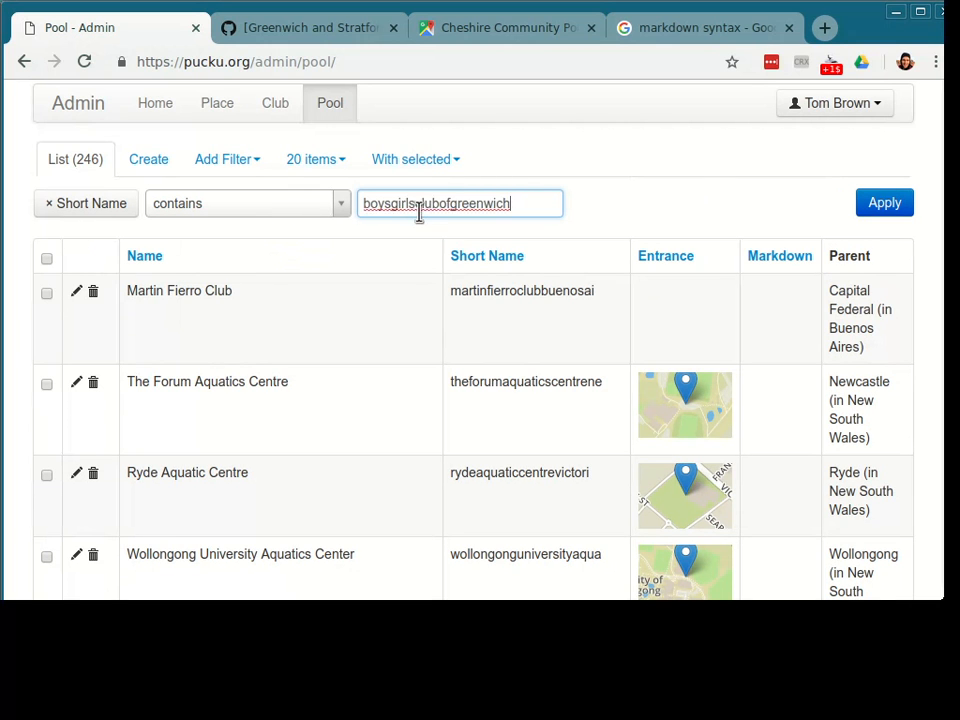
click(884, 204)
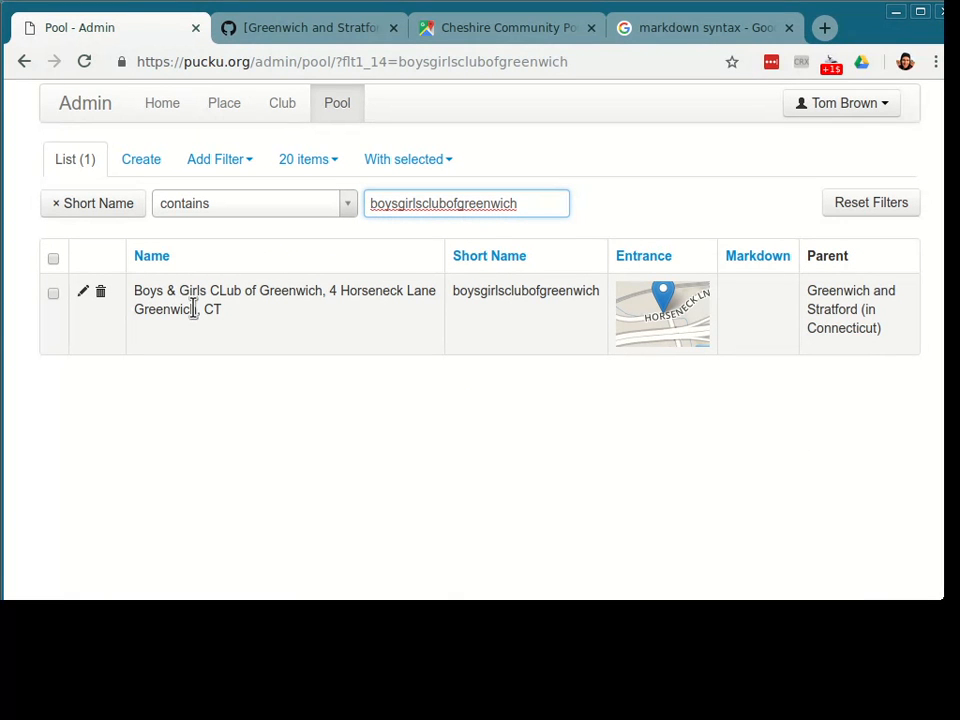
Step: Delete the Boys & Girls CLub of Greenwich pool record and return to the Greenwich and Stratford place page
click(101, 293)
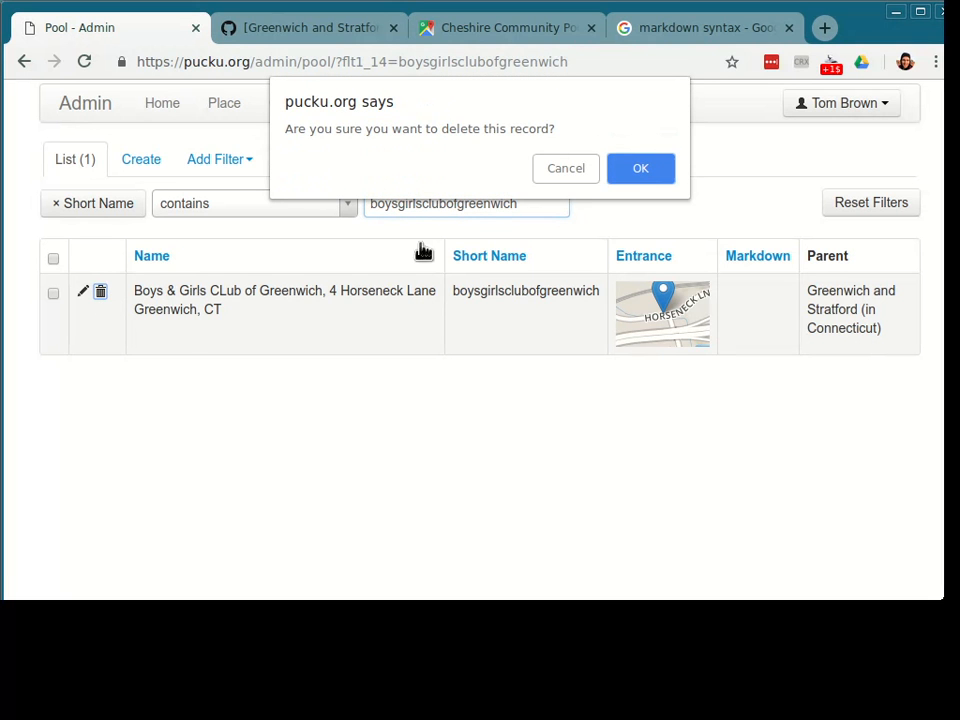
click(640, 170)
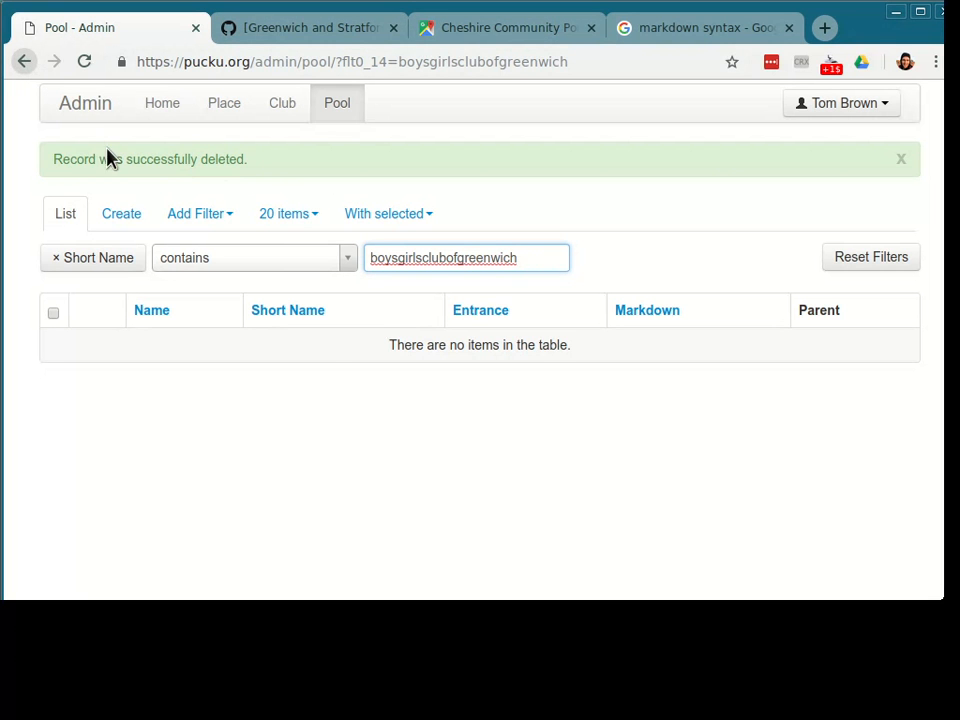
key(alt+Left)
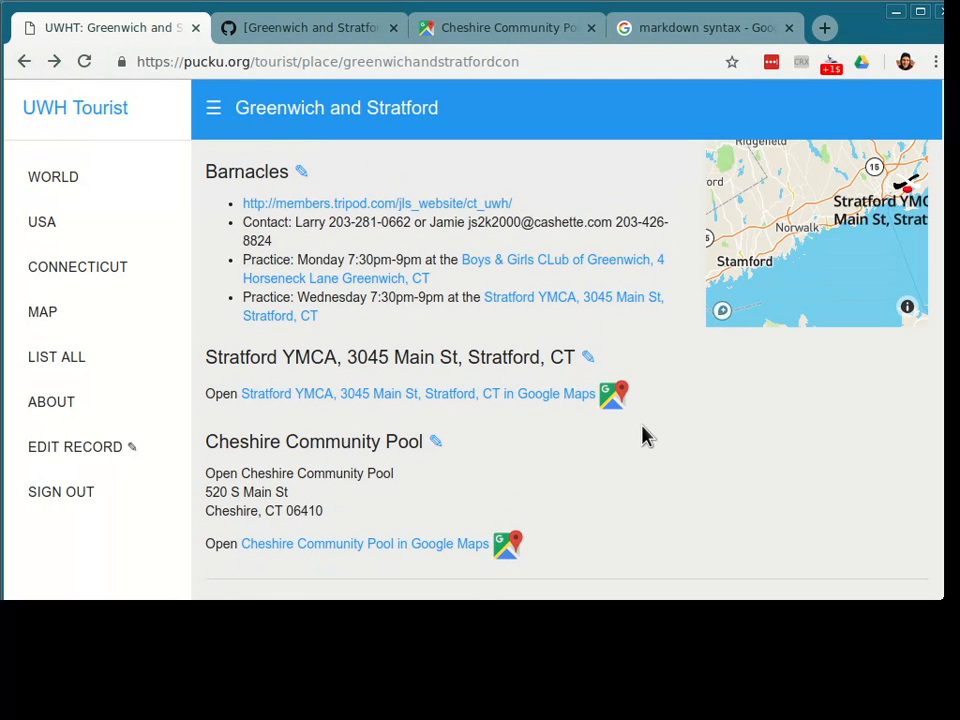
Step: Copy the Barnacles contact, meetup, facebook and practice lines from the GitHub field report
key(ctrl+Tab)
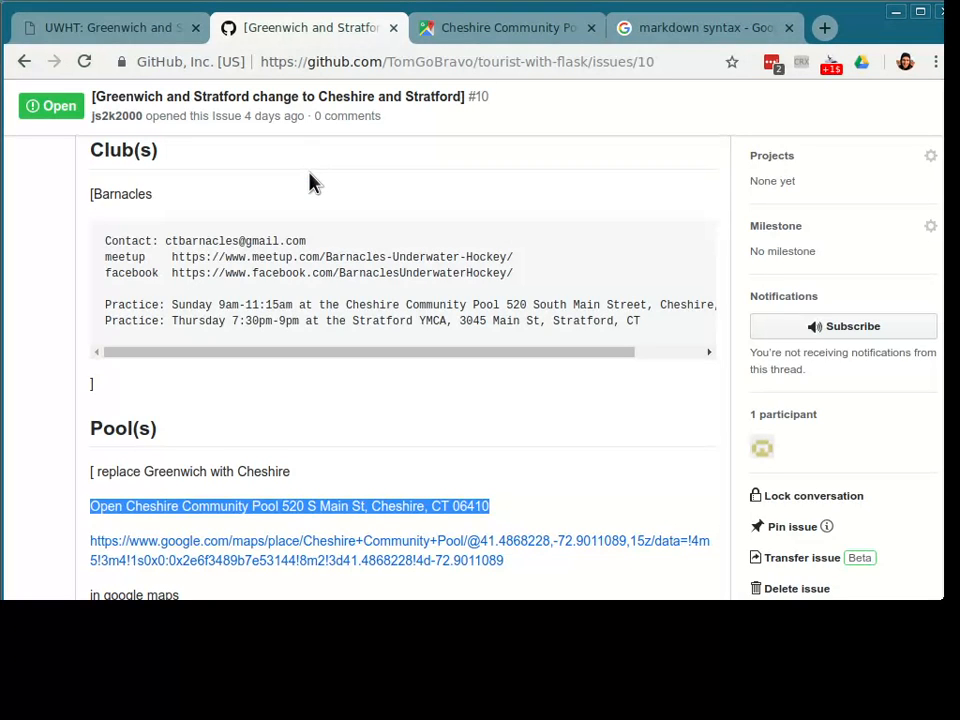
scroll(244, 440, up, 3)
scroll(193, 452, down, 2)
scroll(193, 452, down, 1)
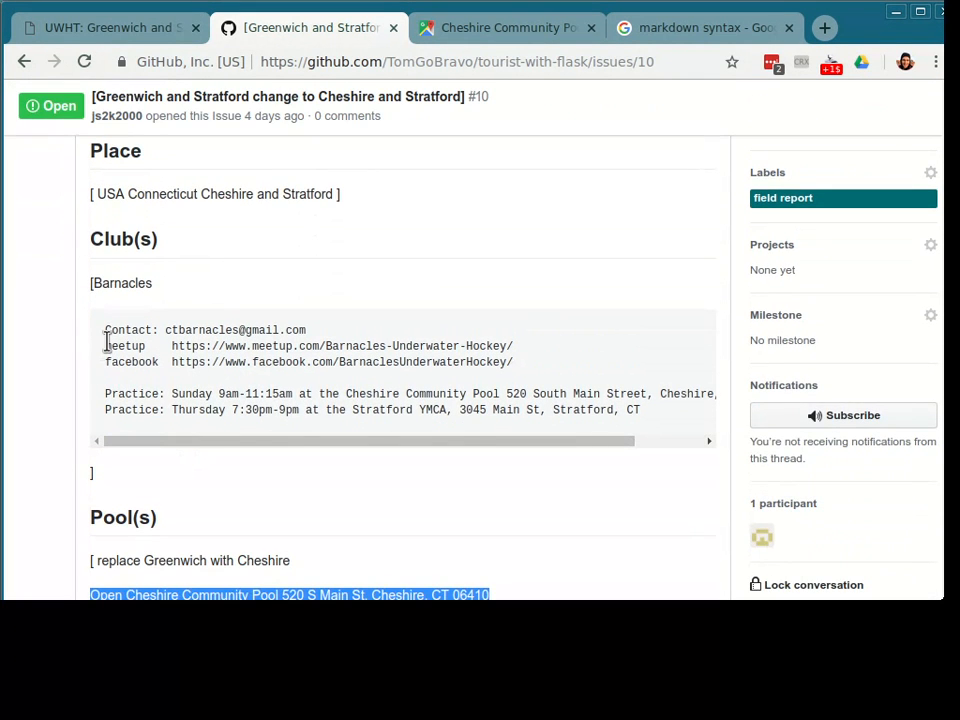
drag(645, 416, 100, 338)
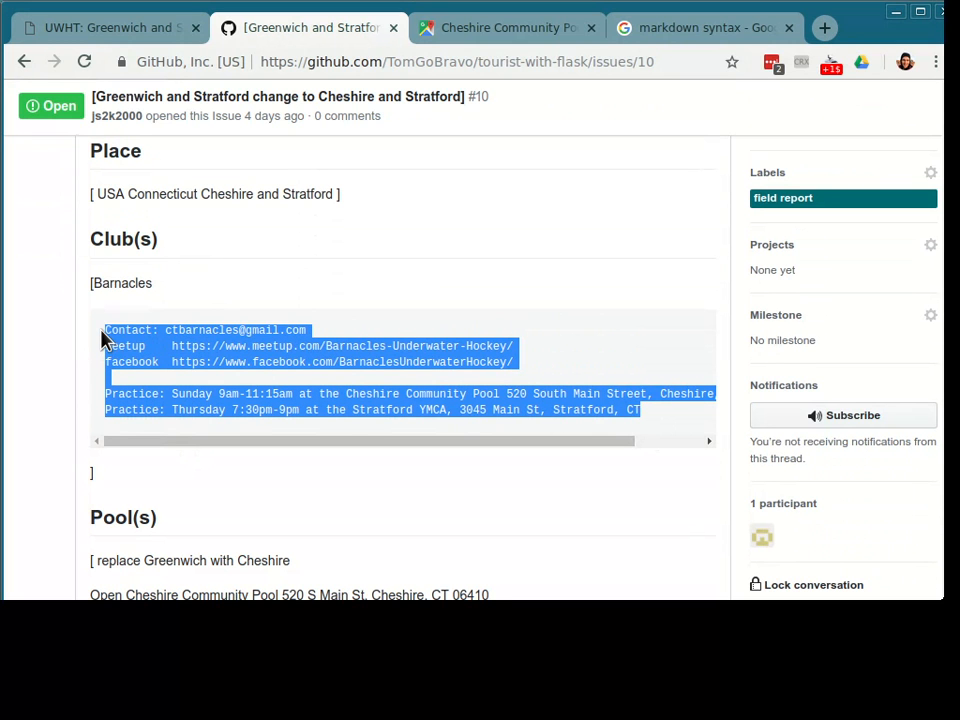
key(ctrl+Tab)
key(ctrl+1)
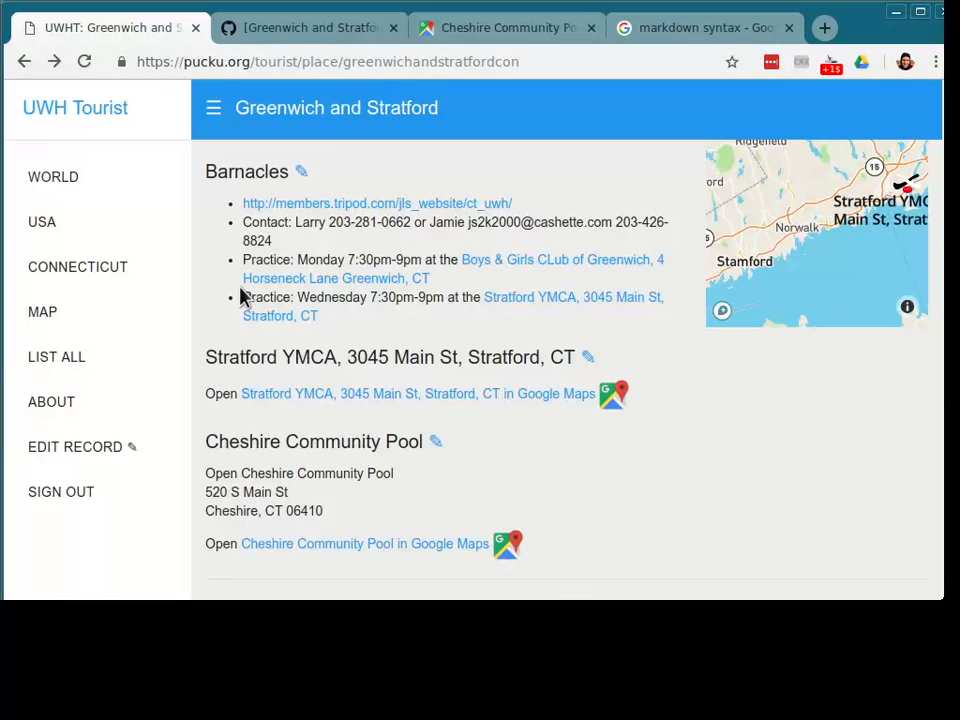
Step: Open the Barnacles club record, enlarge its Markdown box and paste the copied field report lines below the existing text
click(302, 174)
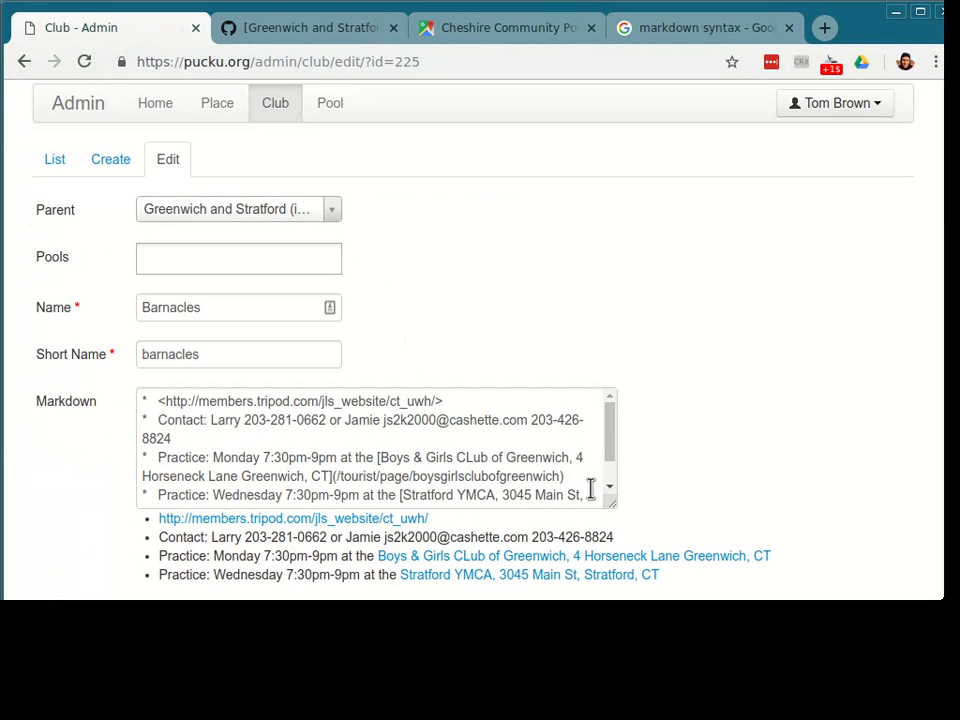
drag(613, 504, 818, 554)
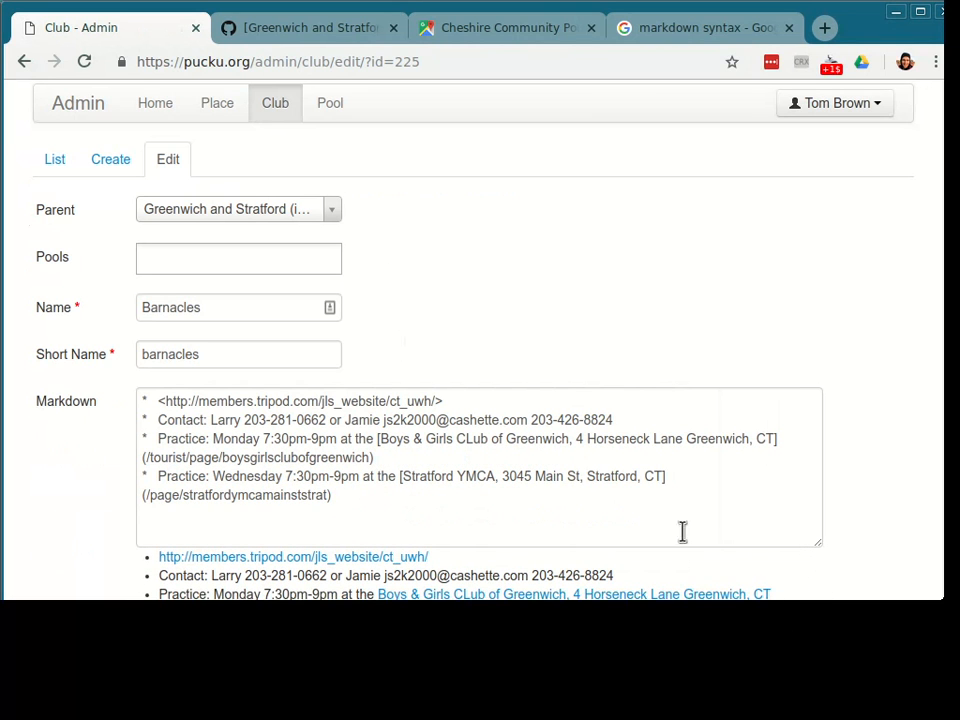
click(377, 500)
key(Return)
key(Return)
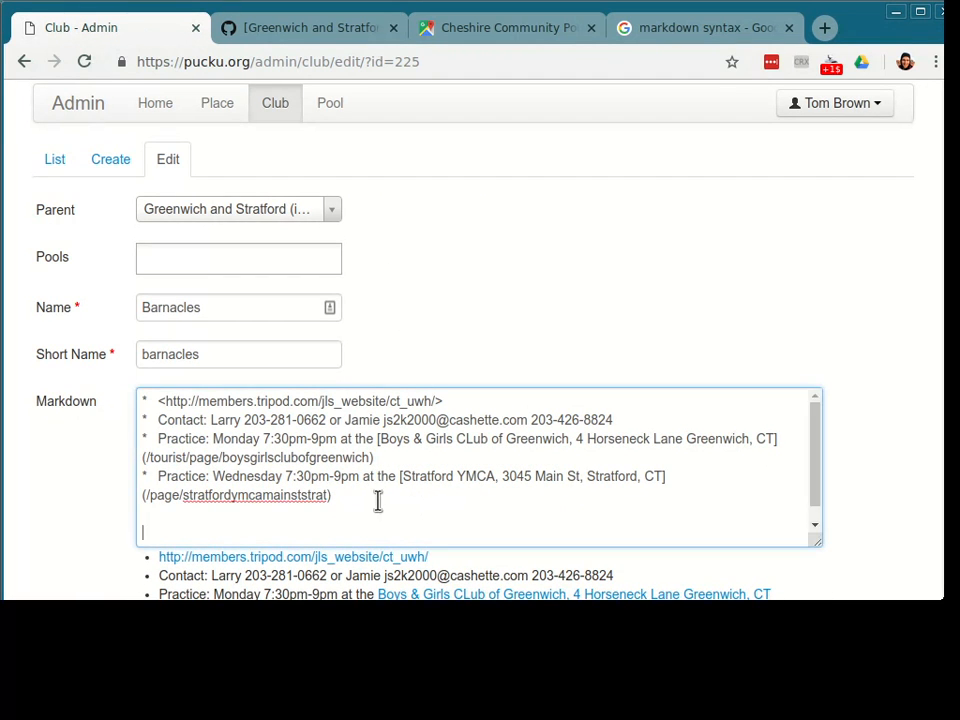
key(ctrl+v)
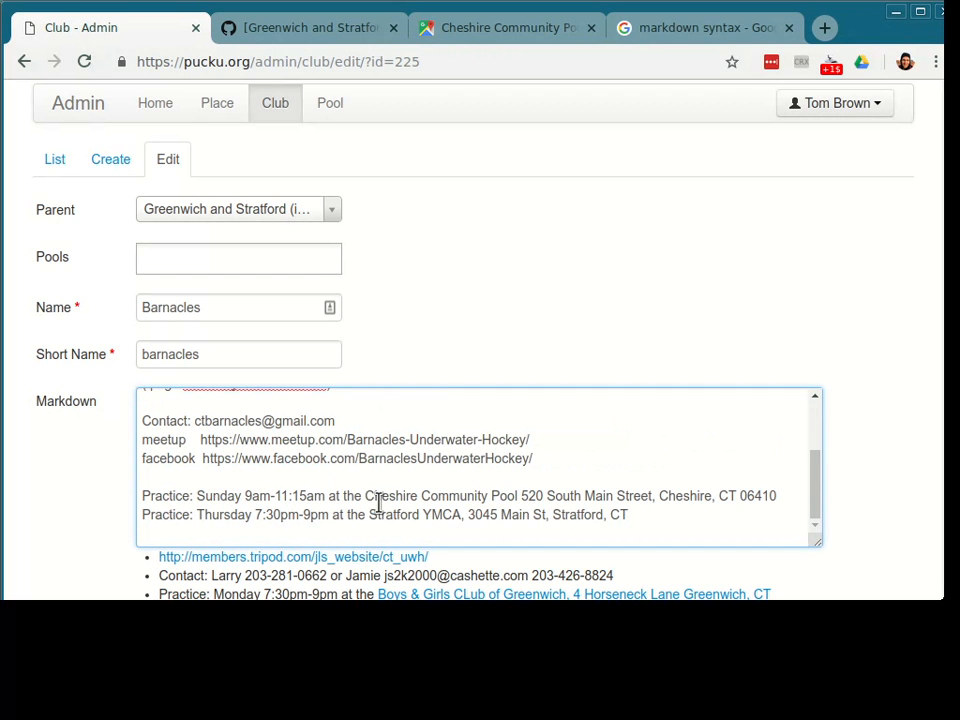
Step: Enlarge the Markdown box and delete the old website, contact and practice lines above the pasted field report text
scroll(354, 476, up, 3)
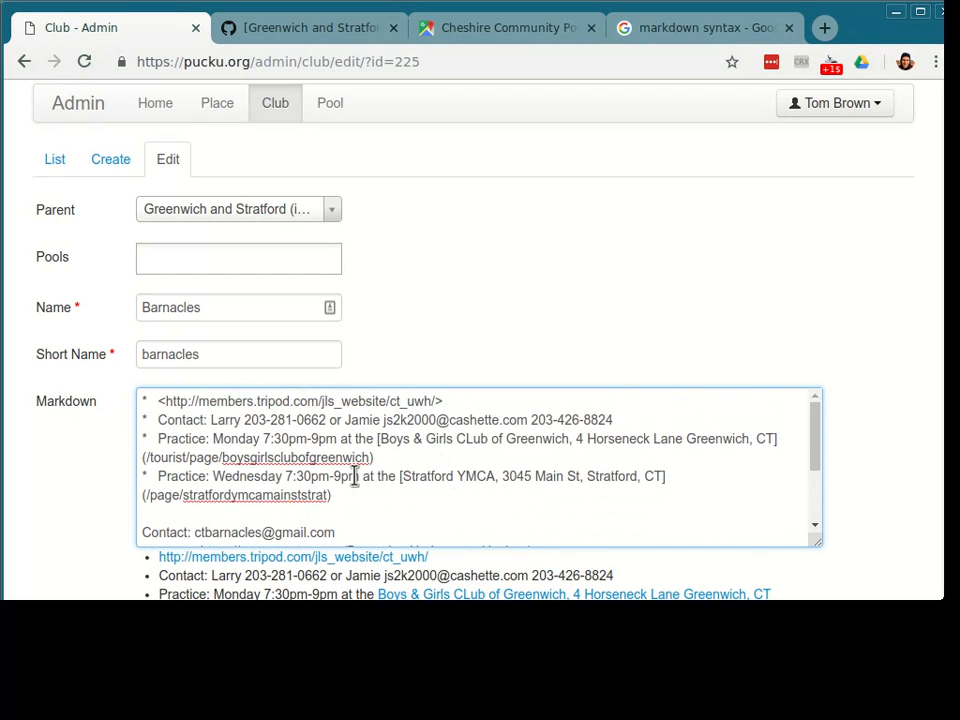
scroll(354, 476, down, 2)
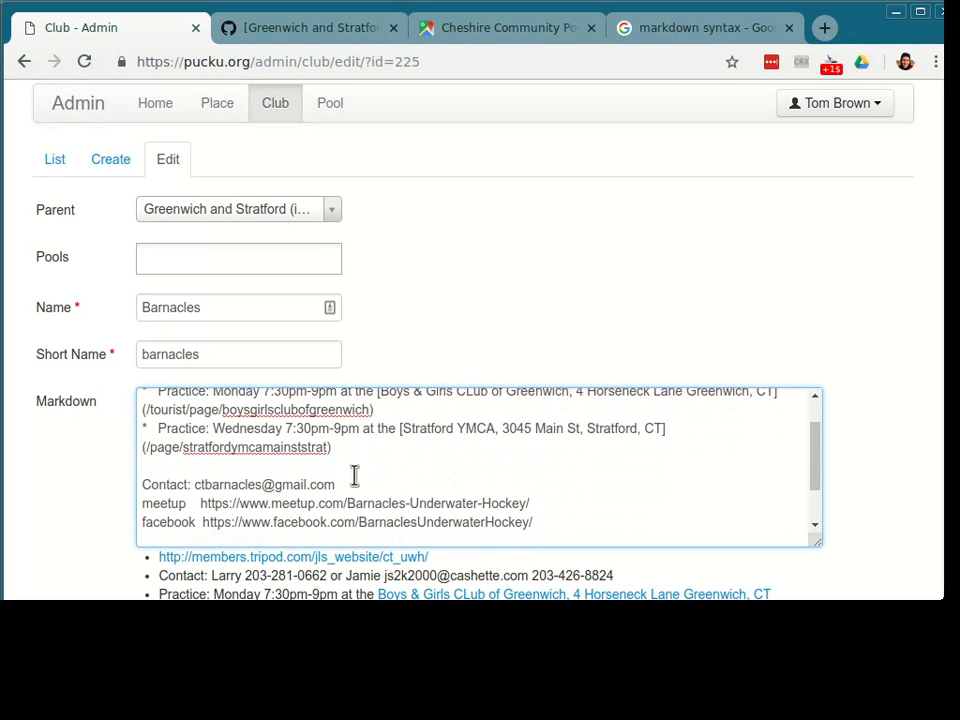
scroll(354, 476, up, 3)
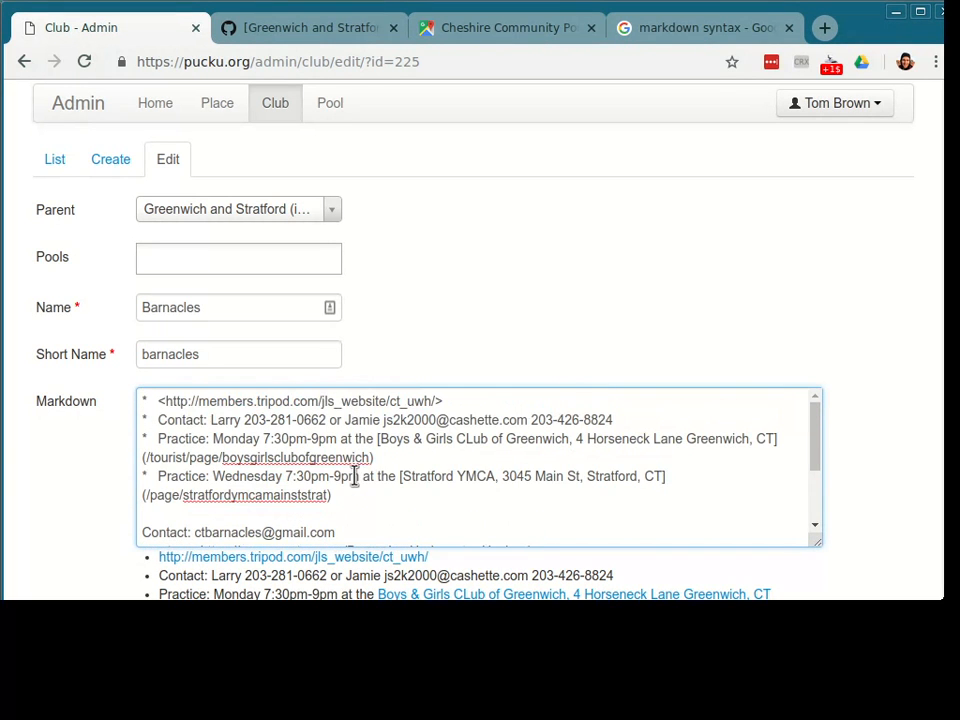
scroll(888, 517, down, 1)
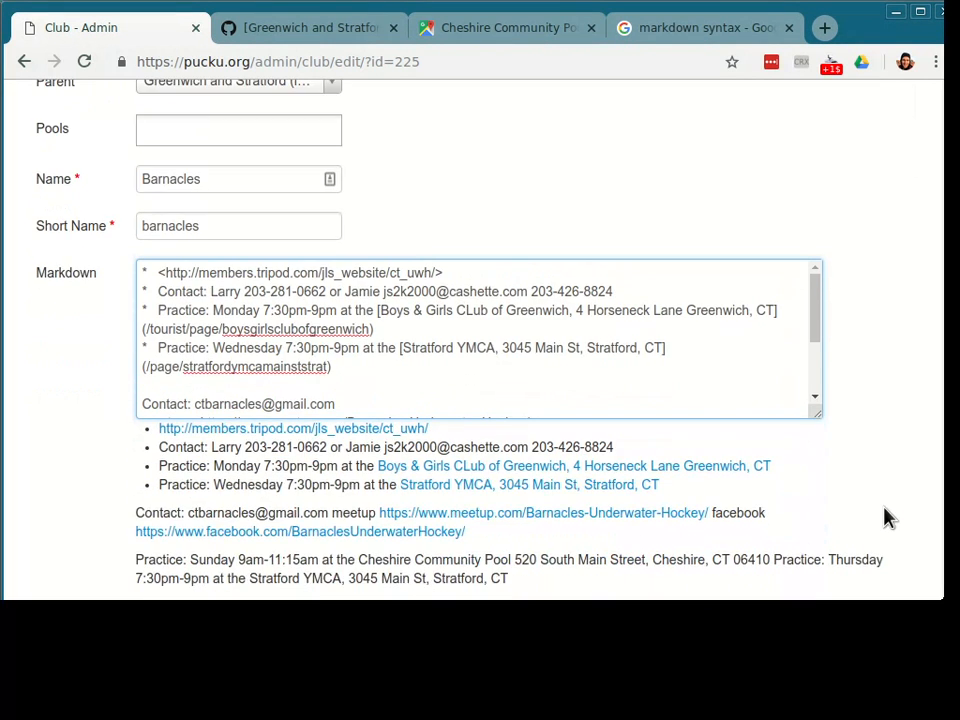
drag(817, 418, 818, 548)
click(224, 385)
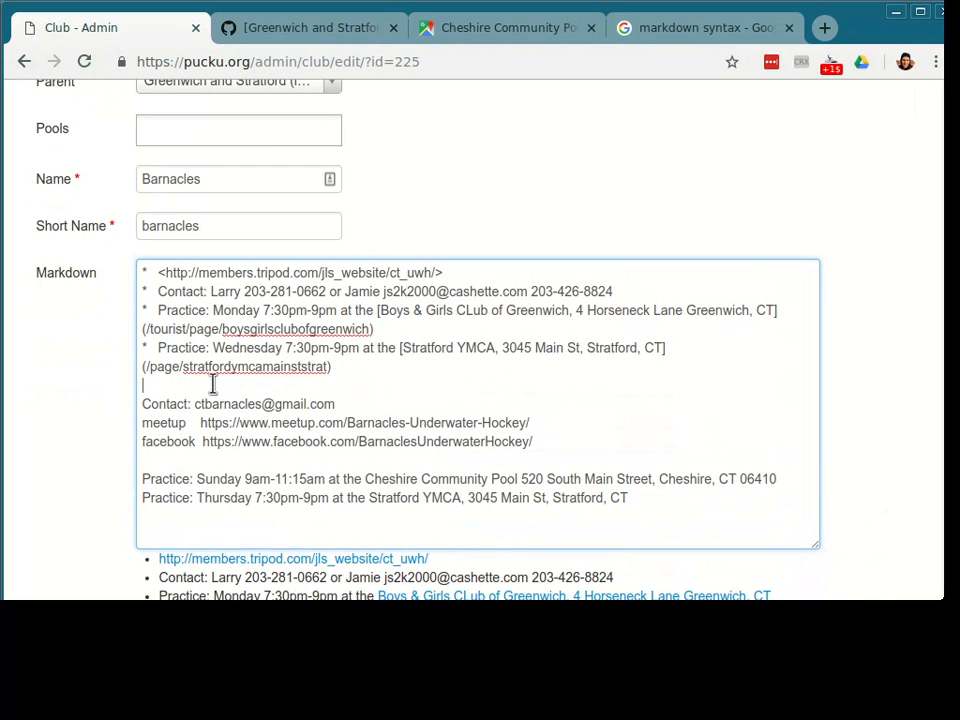
drag(187, 386, 130, 276)
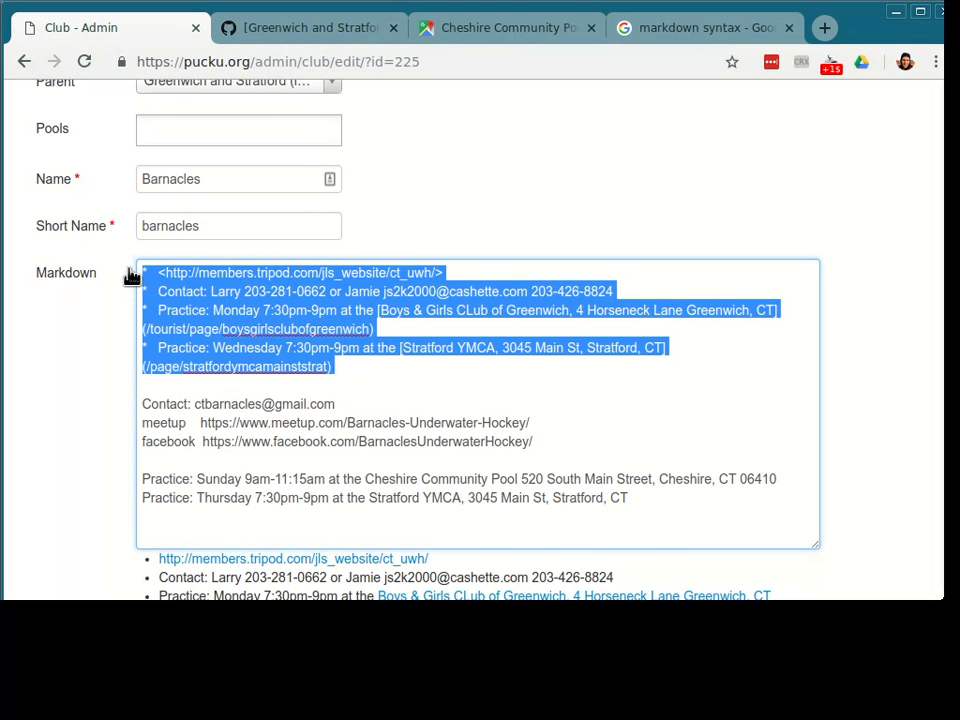
key(BackSpace)
key(Delete)
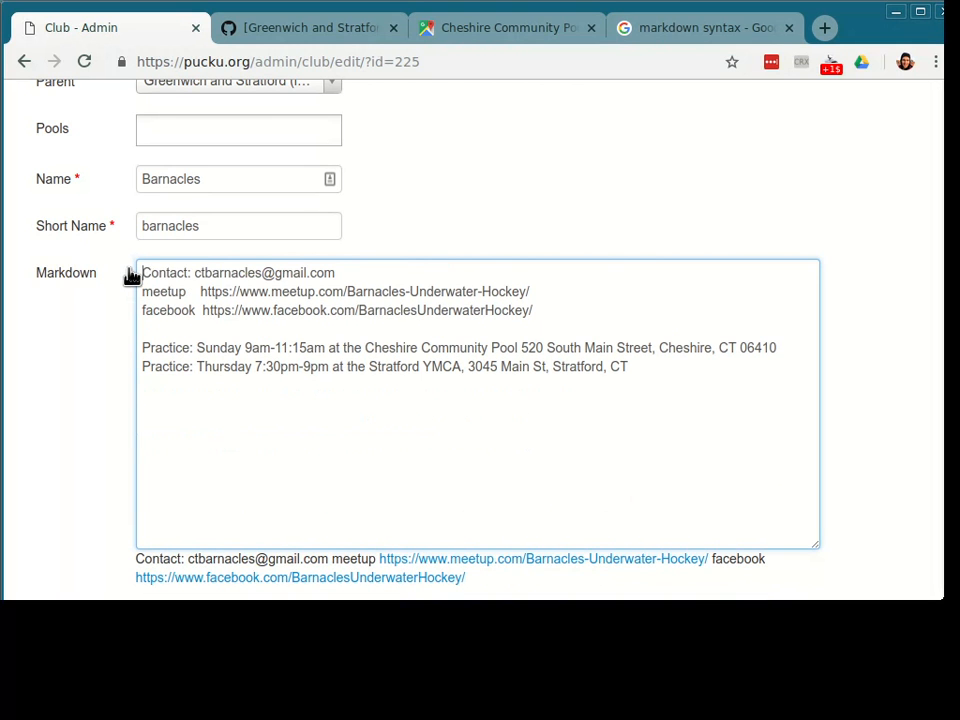
Step: Turn the contact, meetup and facebook lines into list items by prefixing each with a hyphen
text(-)
click(143, 295)
text(-)
click(143, 310)
text(-)
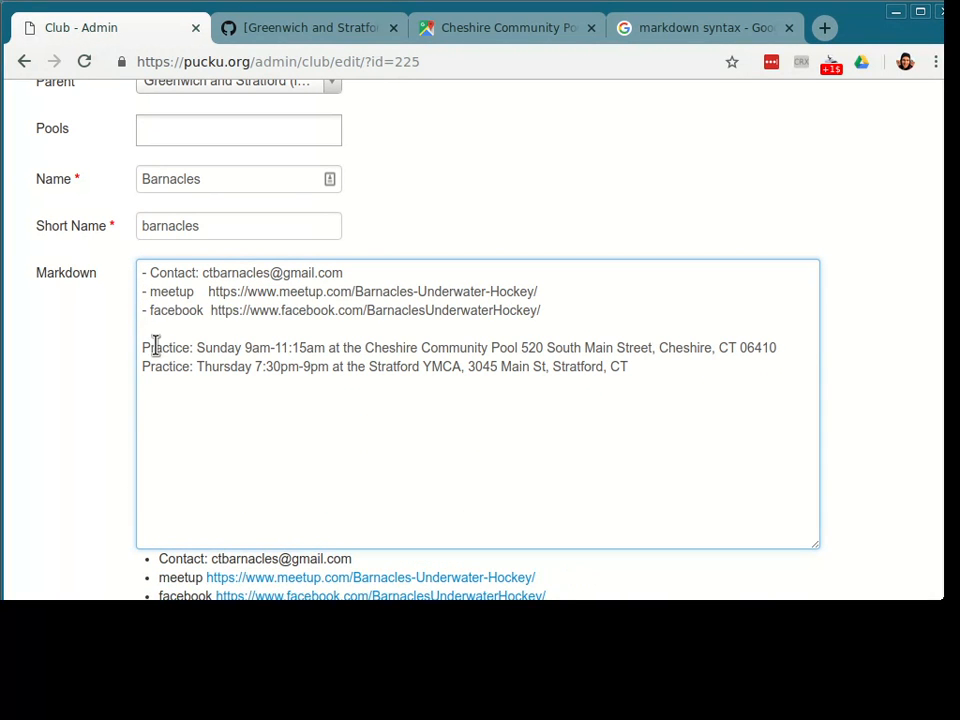
Step: Remove the words "meetup" and "facebook" and their extra spaces so each list item holds only the URL
double_click(183, 296)
key(Delete)
key(Delete)
key(Delete)
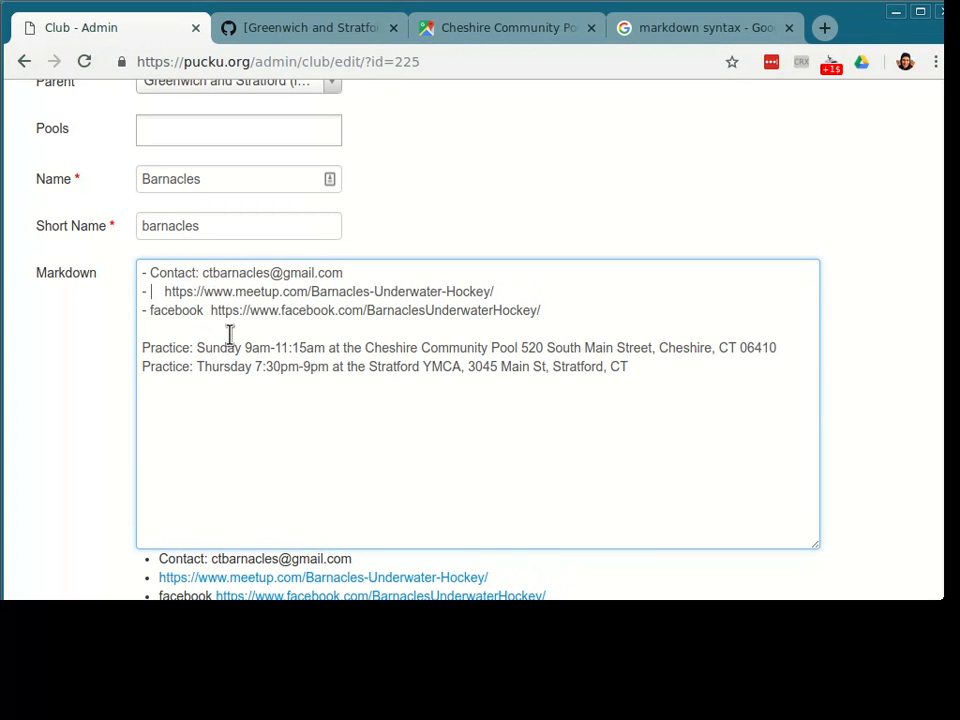
double_click(190, 314)
key(Delete)
key(Delete)
key(Delete)
key(Delete)
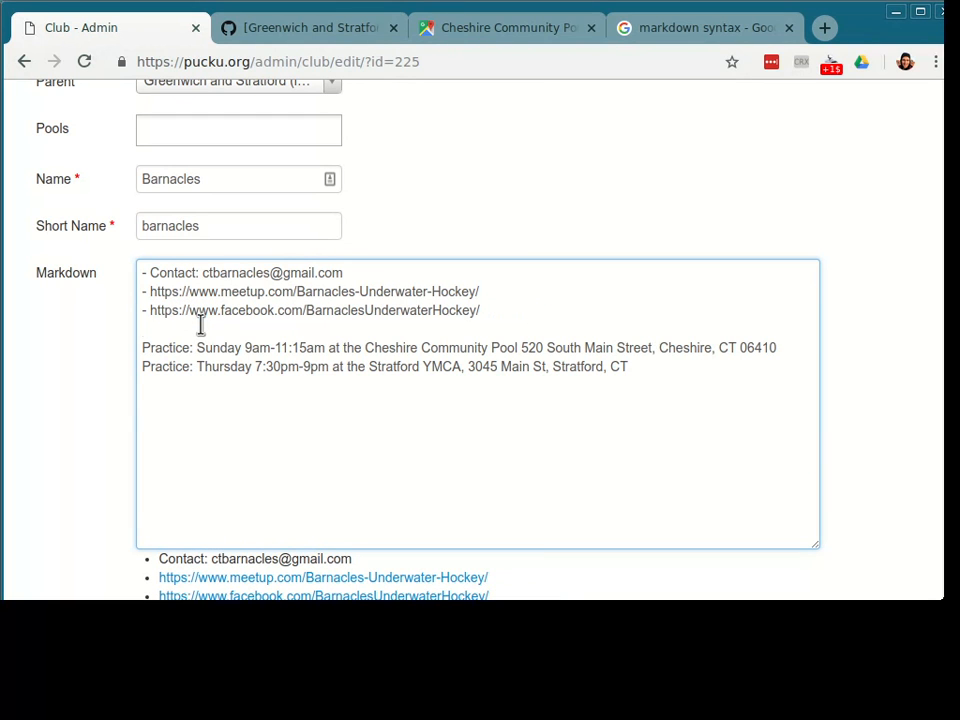
Step: Remove the blank line above the practice lines and prefix both practice lines with a hyphen as list items
text(\)
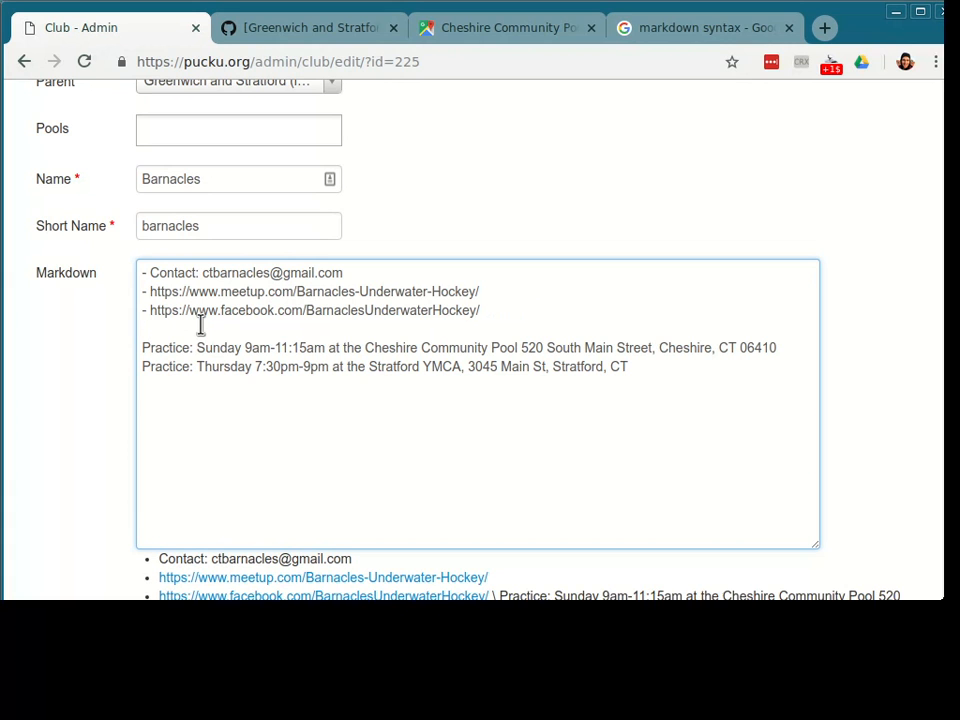
key(BackSpace)
text(-)
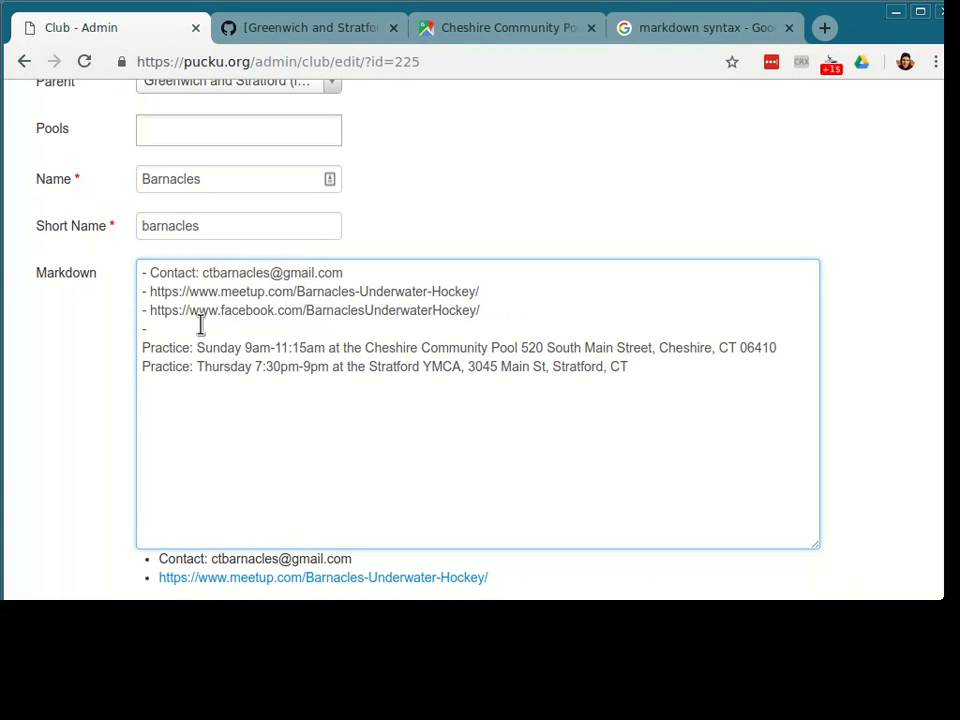
key(Delete)
click(141, 345)
text(-)
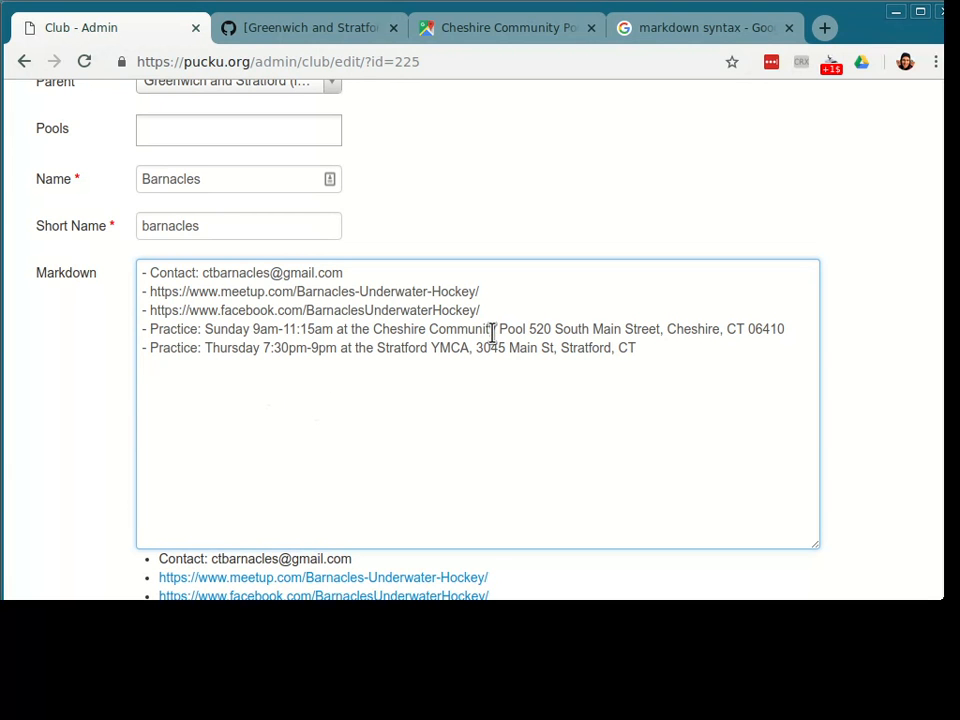
Step: Delete the street addresses after Cheshire Community Pool and Stratford YMCA in the two practice lines
drag(529, 330, 788, 332)
key(BackSpace)
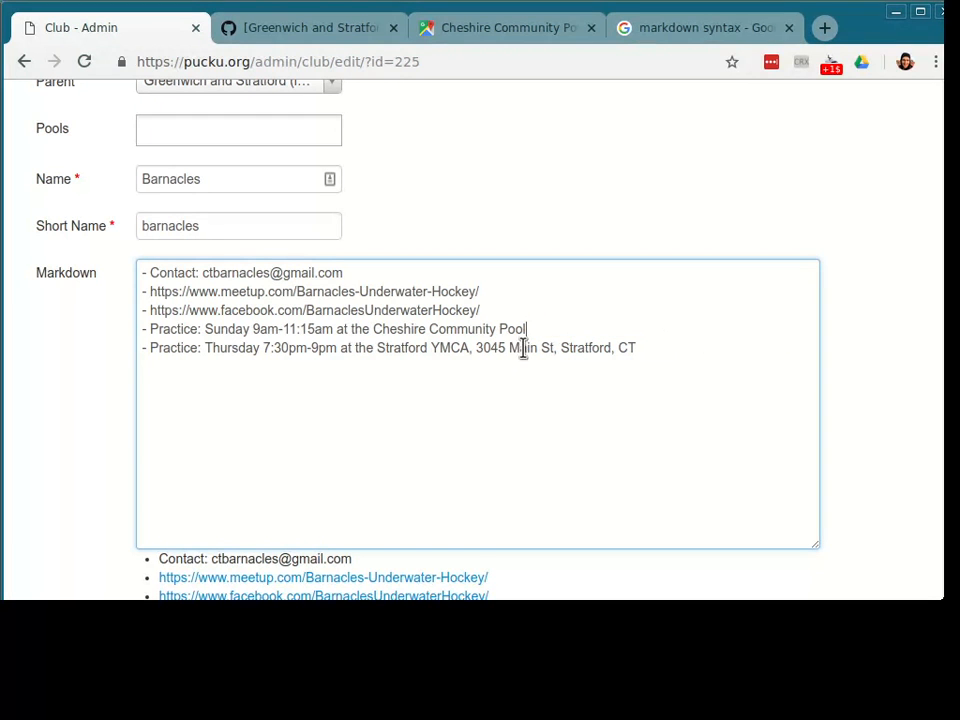
drag(470, 347, 636, 352)
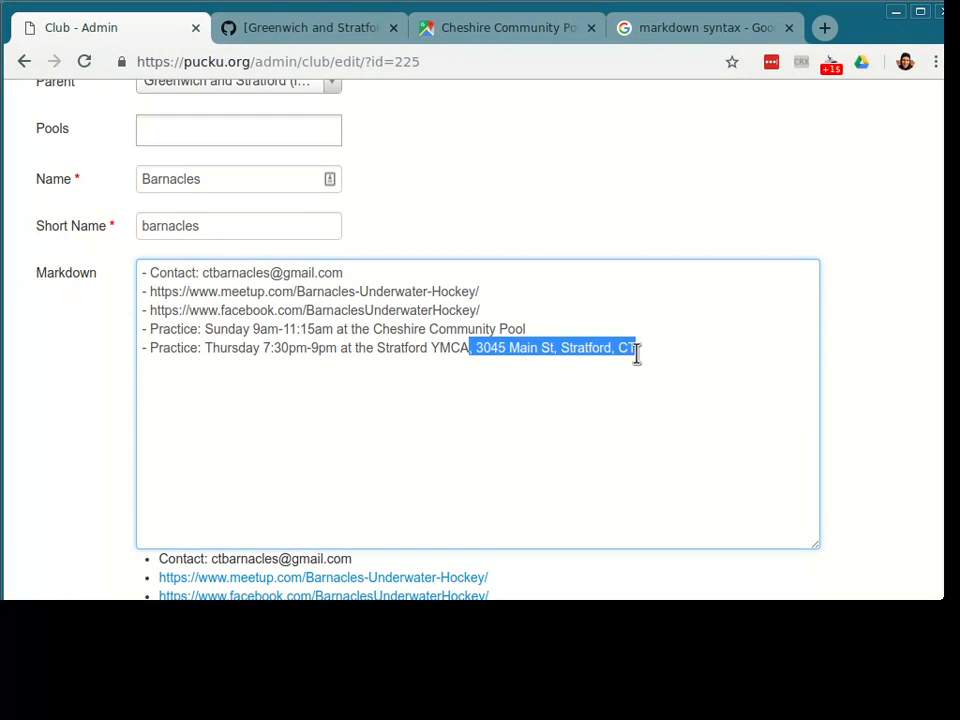
key(BackSpace)
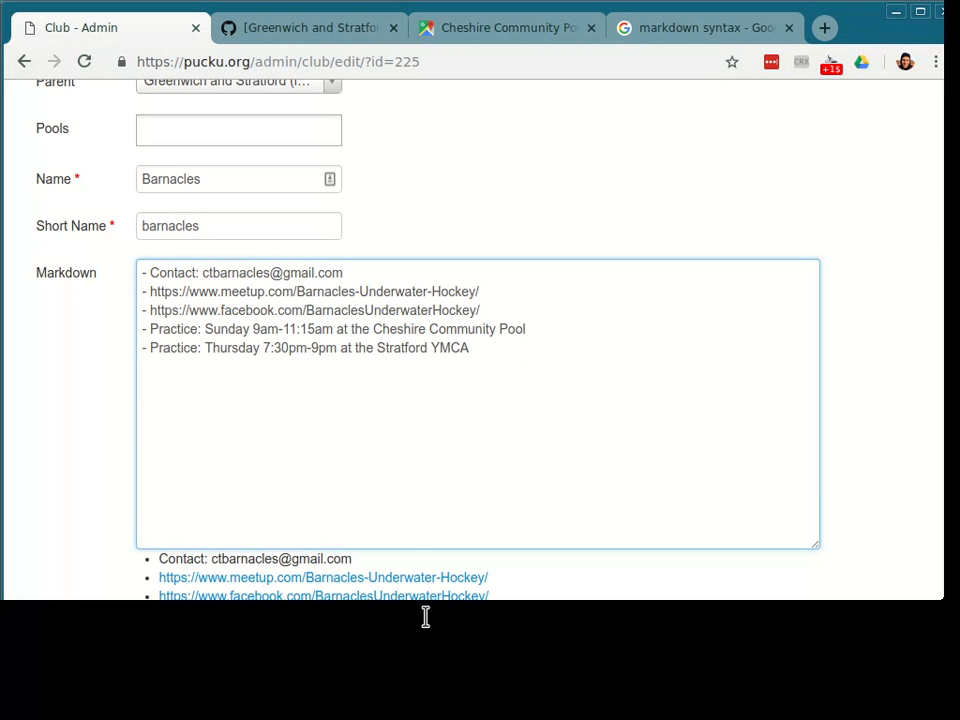
Step: Set the club's Status Date to 2019-03-26, save the record and return to the Greenwich and Stratford place page
scroll(432, 634, down, 1)
scroll(432, 634, down, 3)
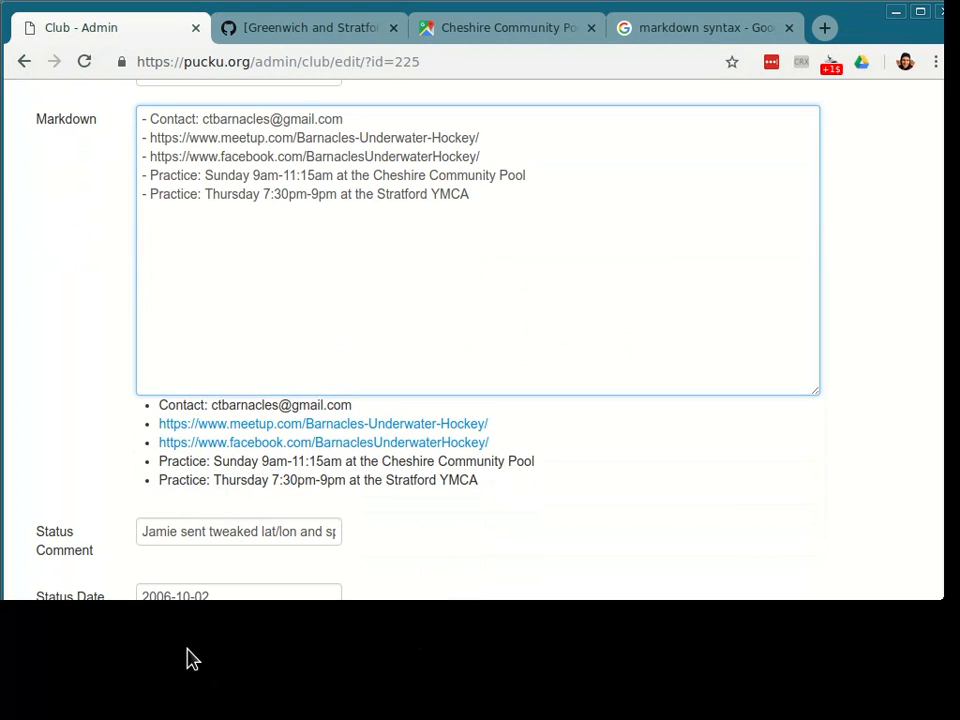
drag(156, 598, 174, 608)
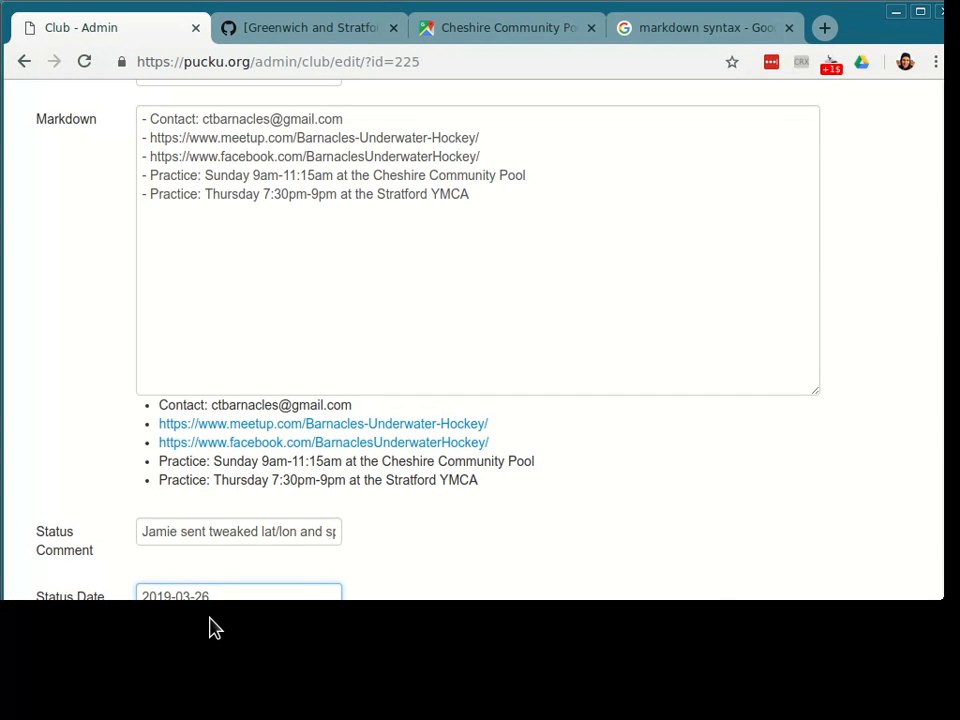
key(Return)
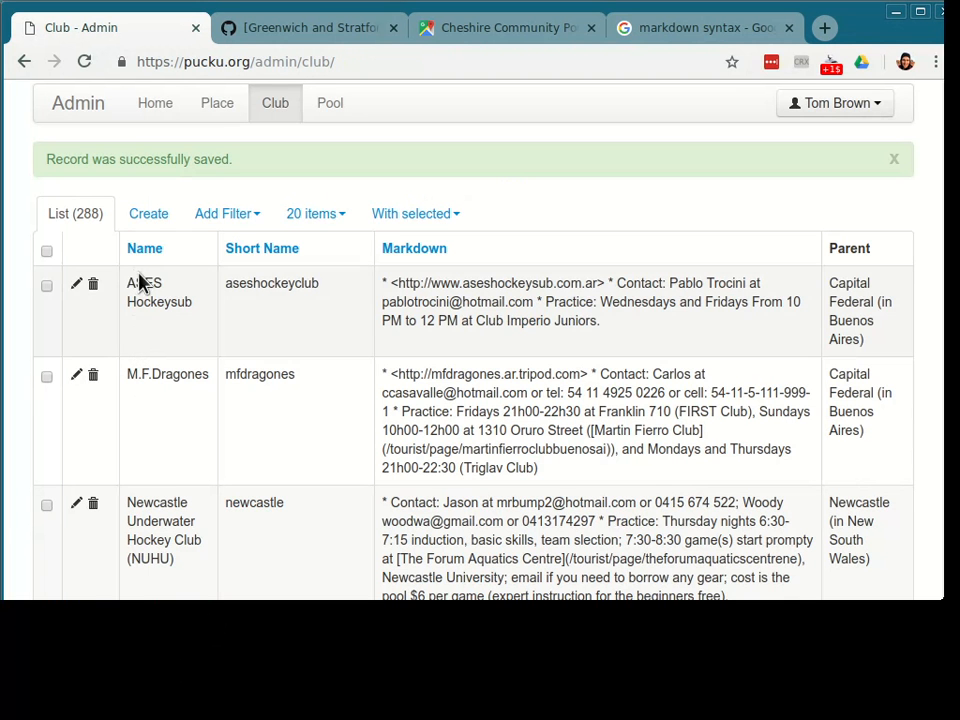
click(15, 66)
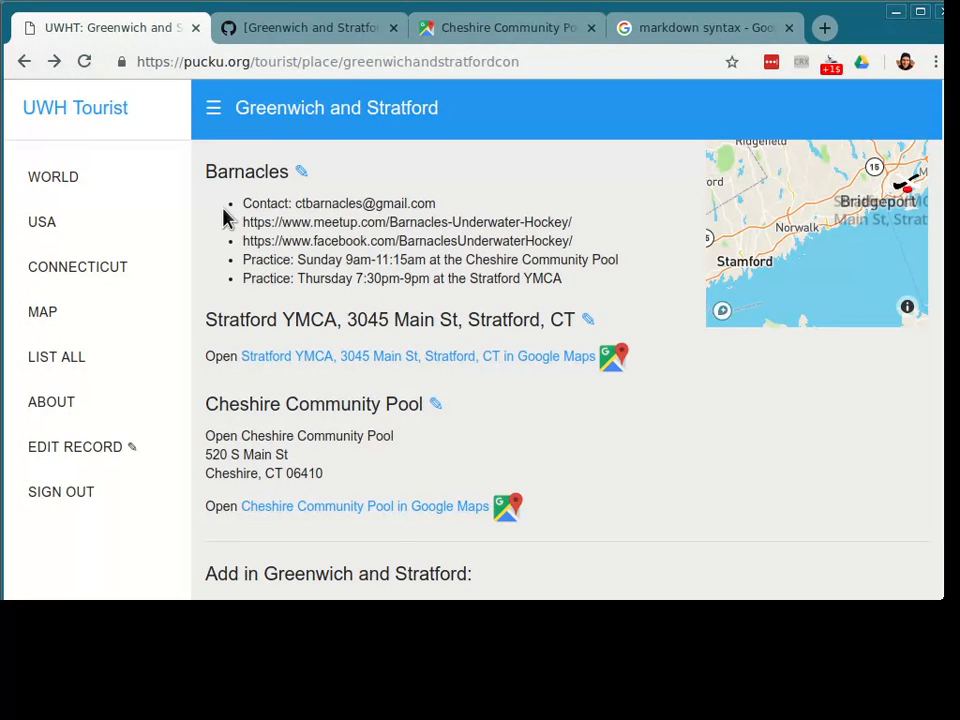
Step: Reopen the Barnacles record, wrap the meetup and facebook URLs in angle brackets, save it and return to the place page
triple_click(252, 221)
click(303, 177)
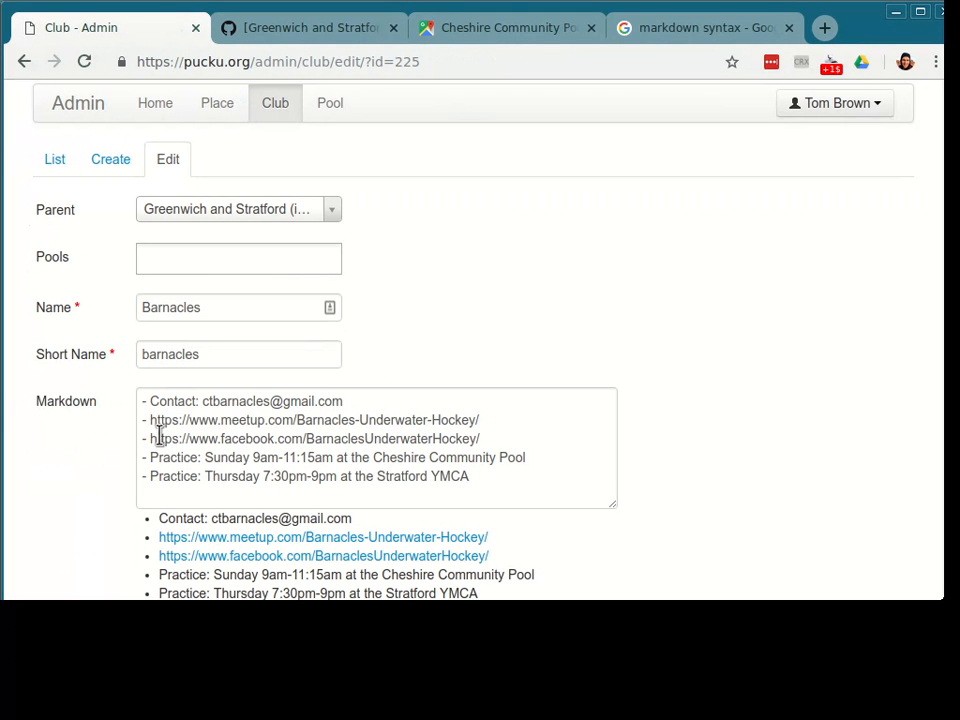
click(151, 421)
text(<)
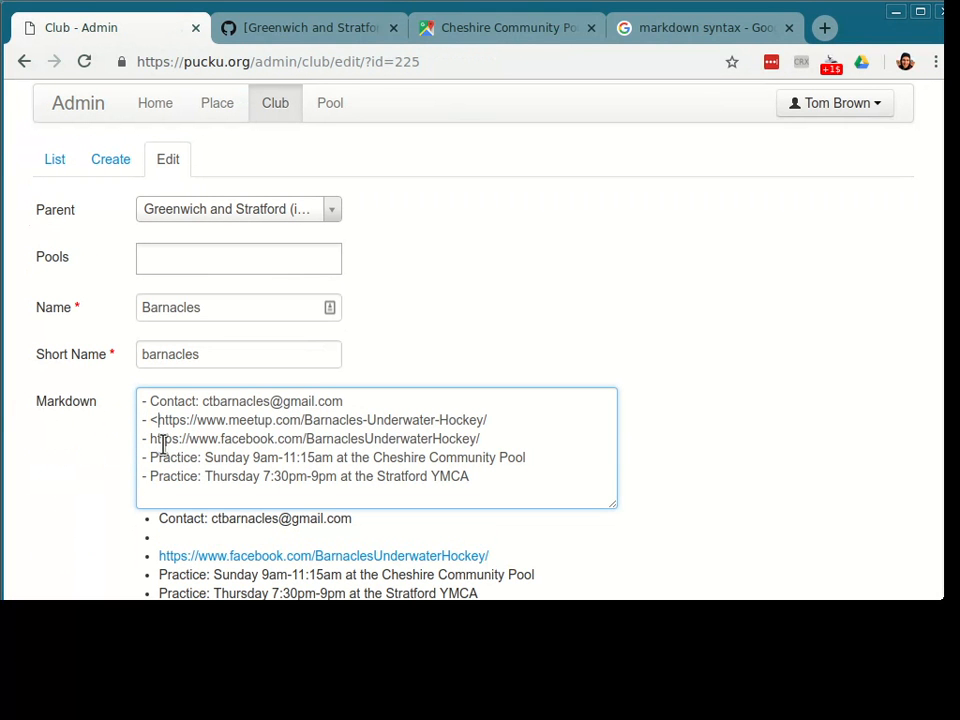
click(151, 440)
text(<)
click(493, 439)
text(>)
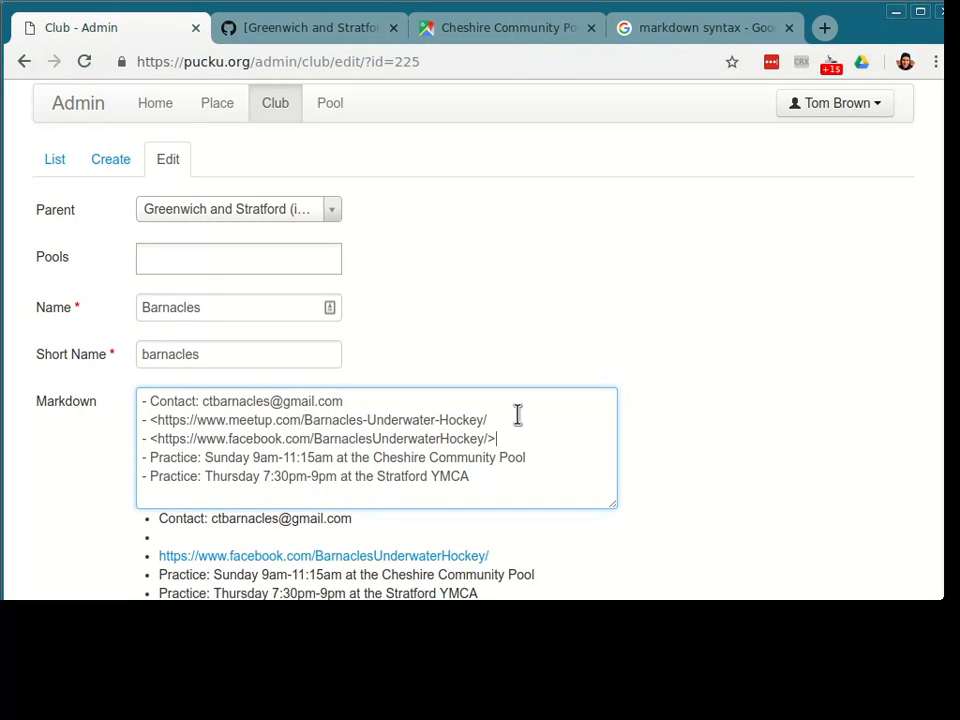
text(>)
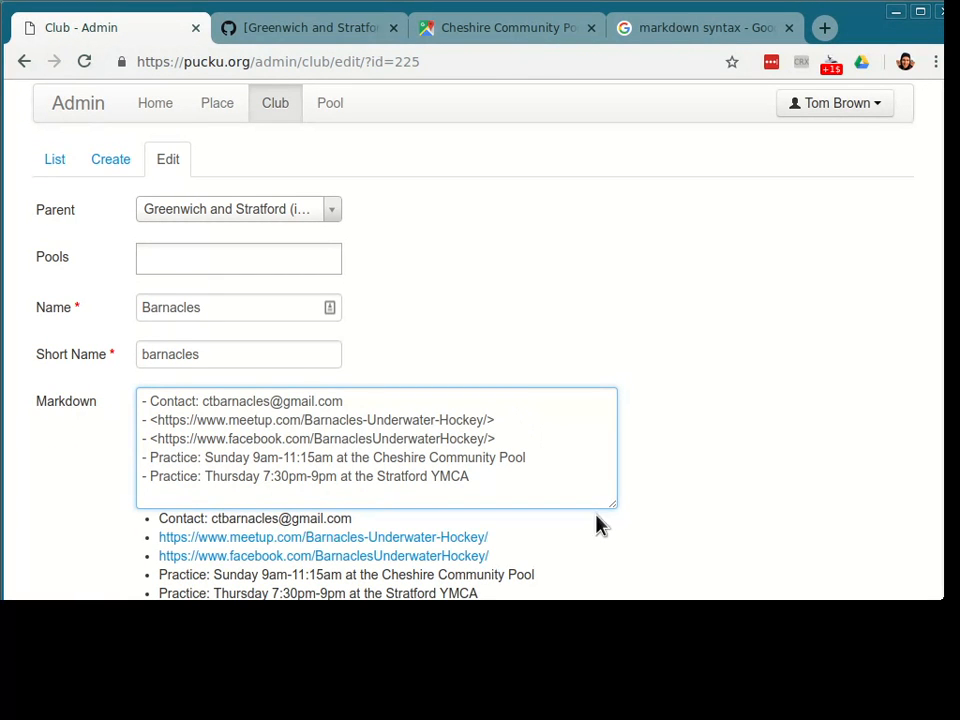
scroll(596, 523, down, 1)
click(168, 663)
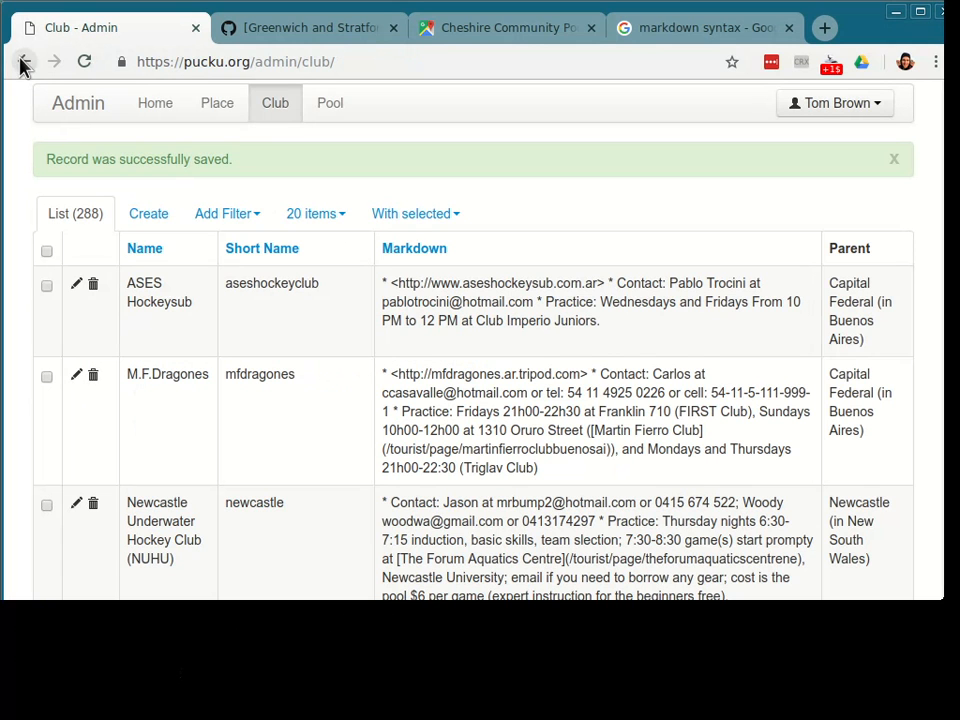
key(alt+Left)
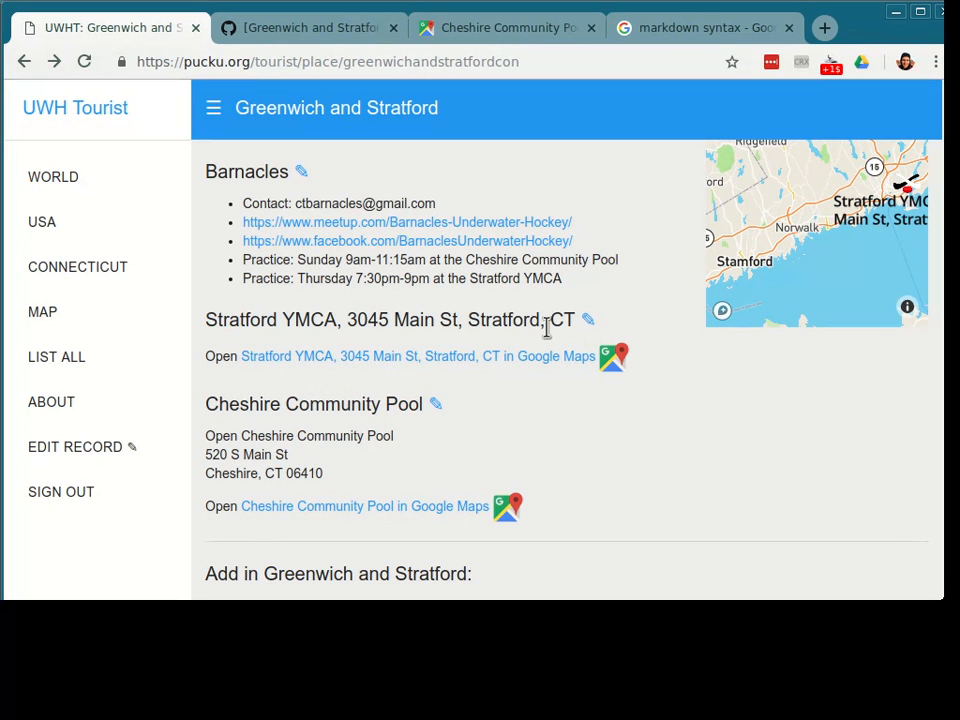
Step: Shorten the Stratford pool's name to "Stratford YMCA", move its street address into the description text and save the record
click(588, 321)
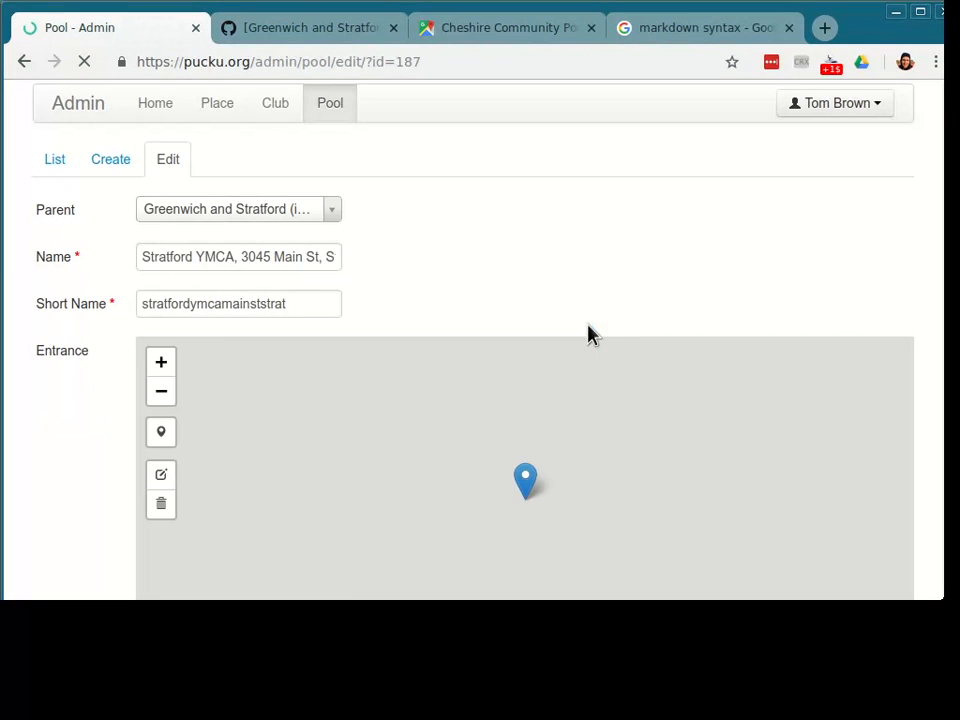
drag(234, 256, 365, 300)
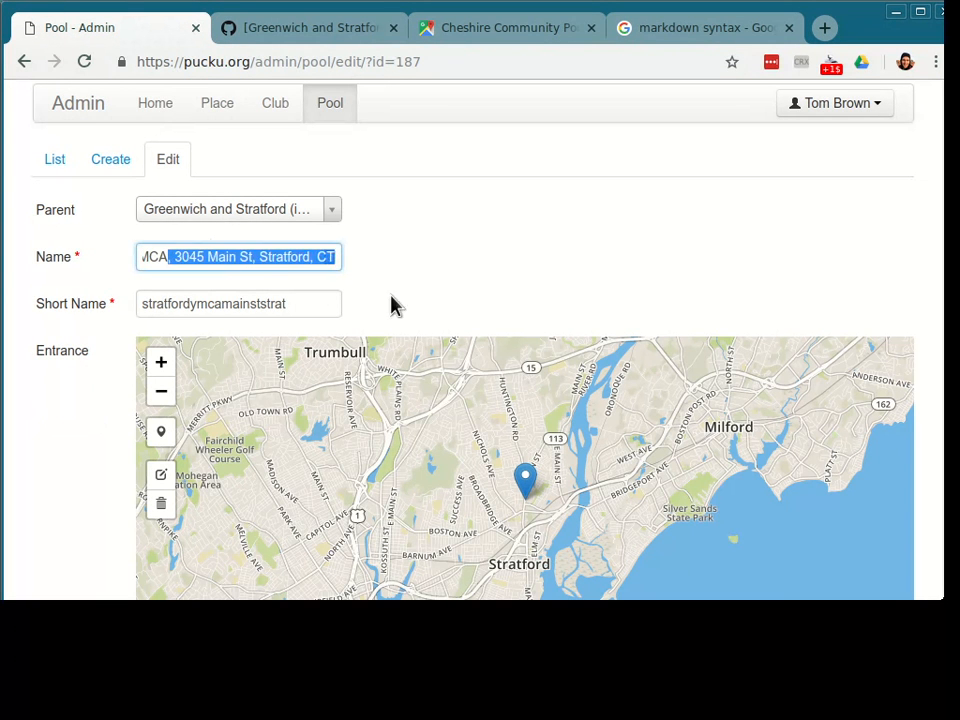
key(BackSpace)
scroll(454, 274, down, 2)
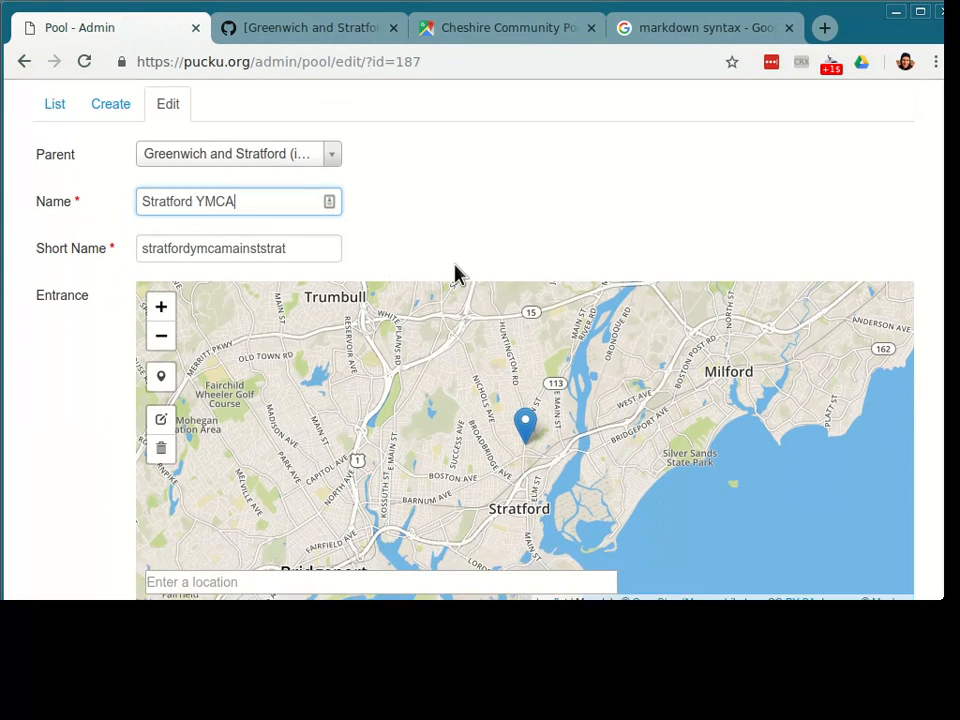
click(266, 637)
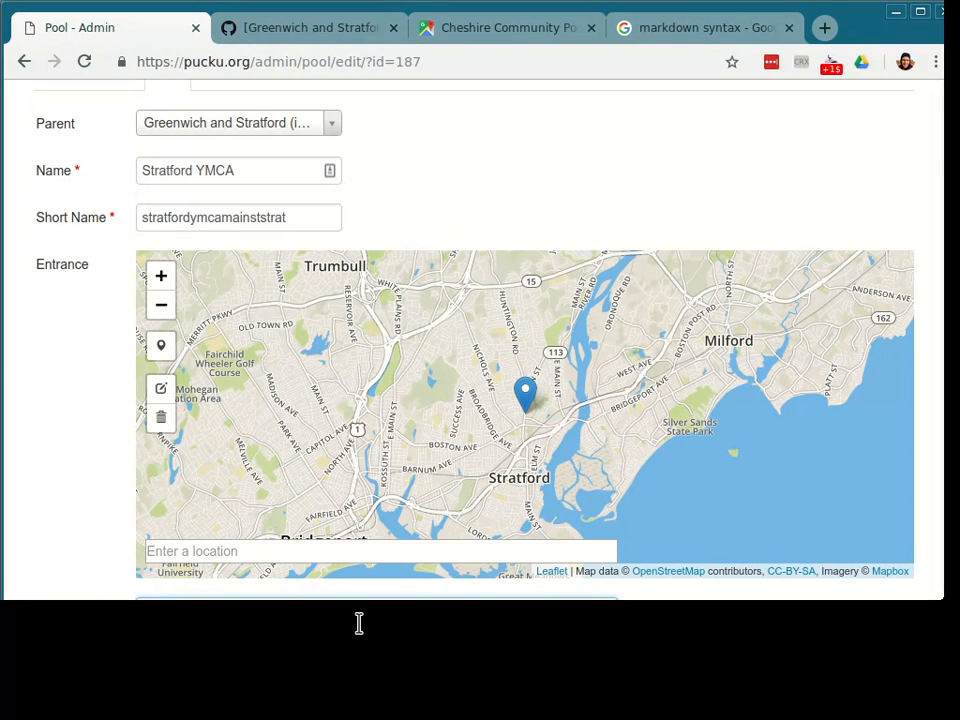
scroll(80, 530, down, 3)
click(159, 676)
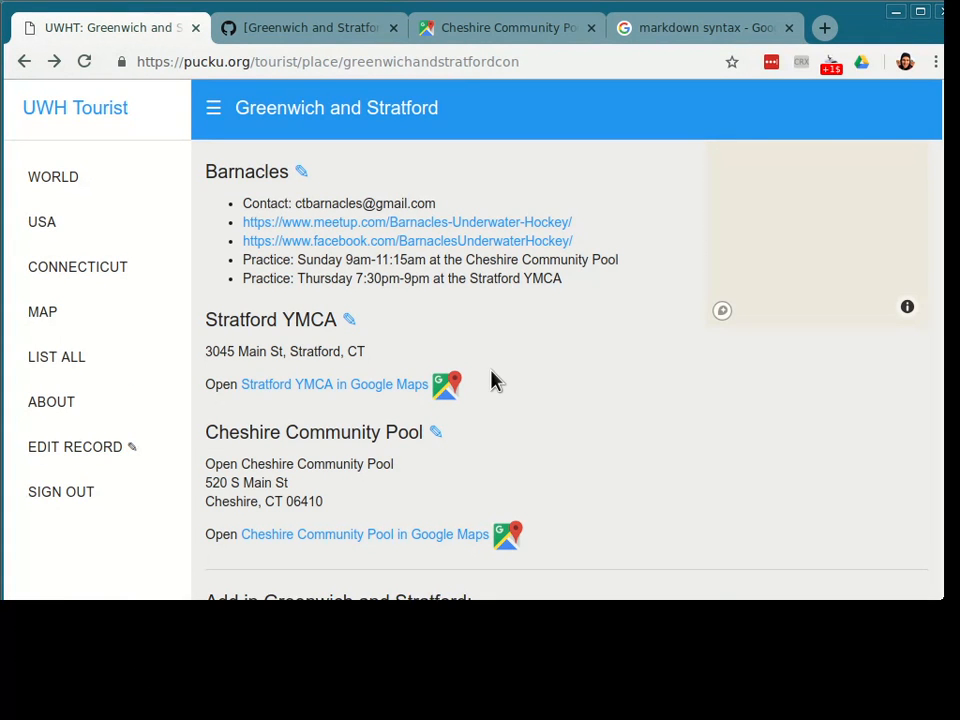
Step: Copy the Greenwich and Stratford place page's URL and paste it into a new comment on the GitHub field report issue
key(ctrl+l)
key(ctrl+c)
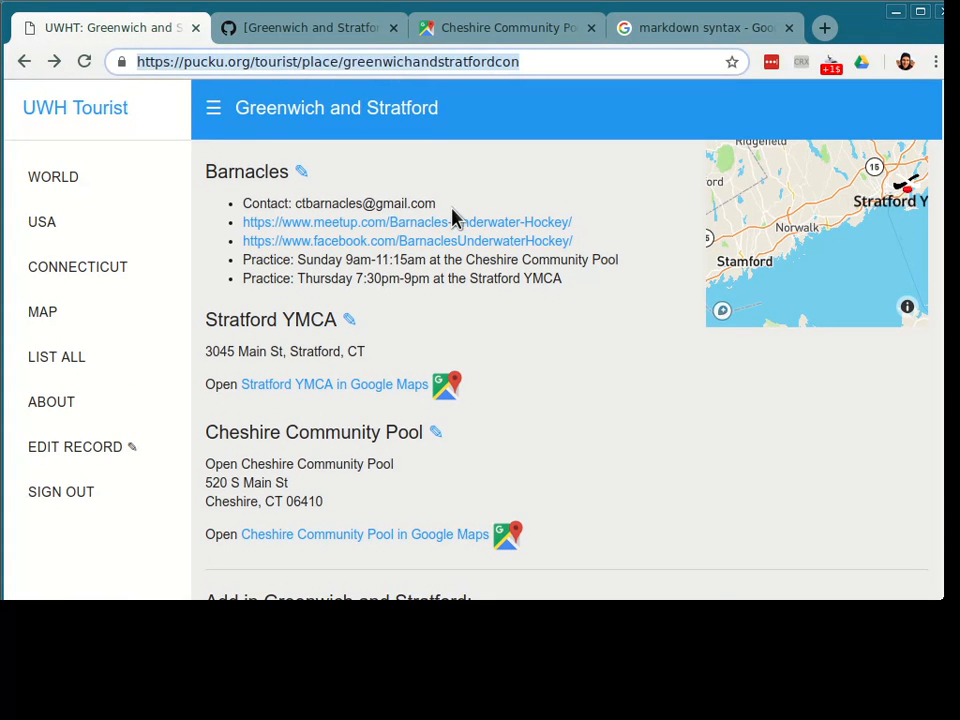
key(ctrl+Tab)
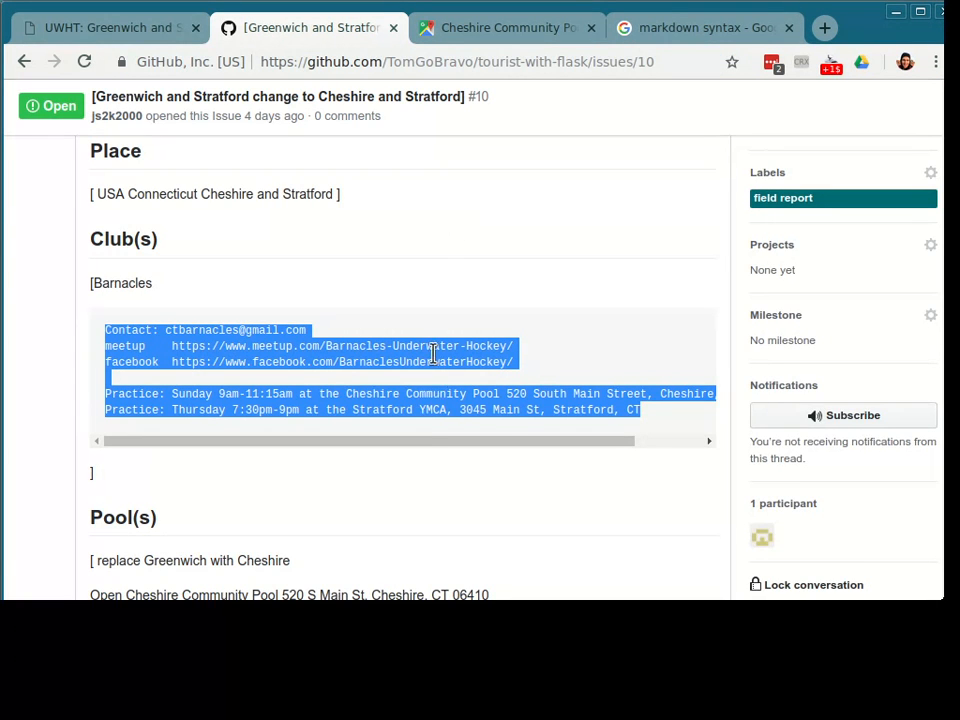
scroll(393, 517, down, 1)
scroll(393, 517, up, 2)
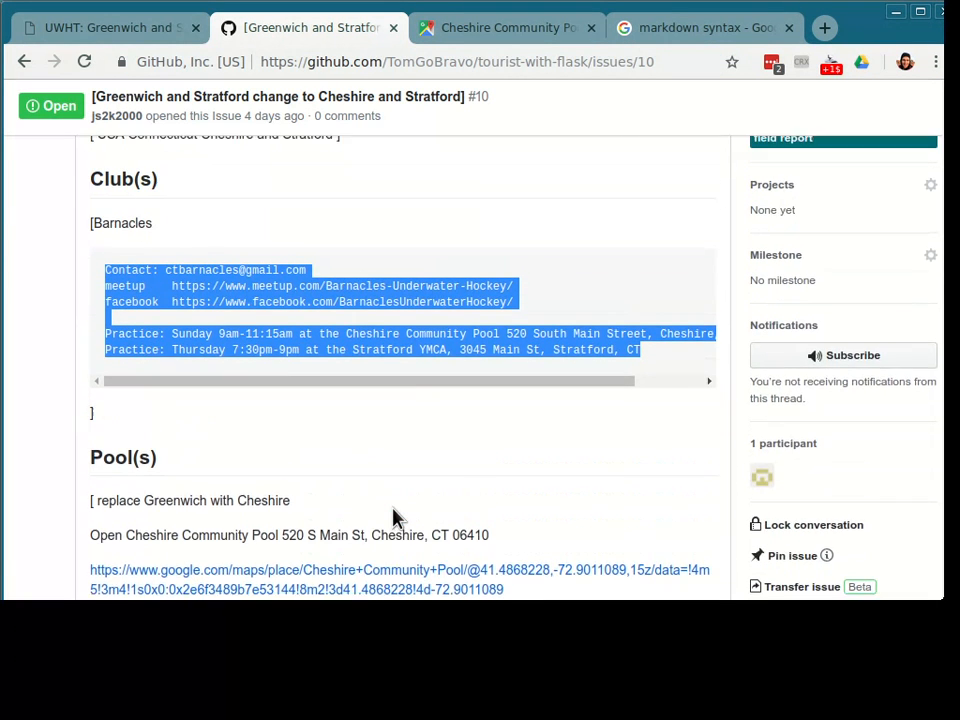
scroll(393, 517, down, 2)
scroll(393, 517, down, 4)
click(369, 446)
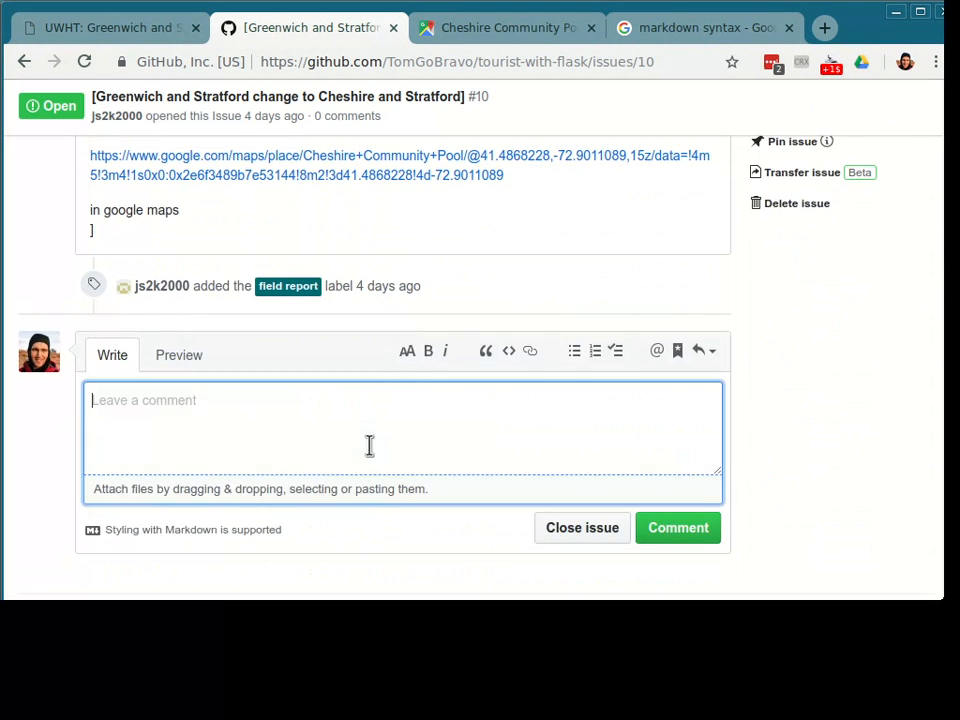
key(ctrl+v)
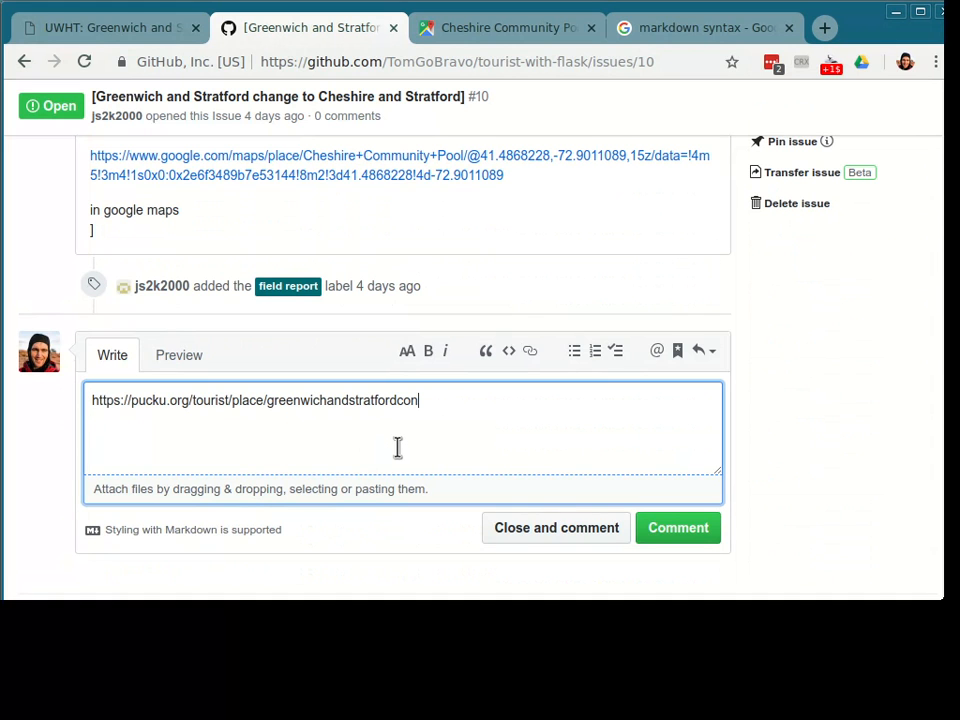
Step: Before the link, mention the issue's author and write "Thank you for the update. Please re-open if you'd like more changes to" on its own line
key(Home)
text(@)
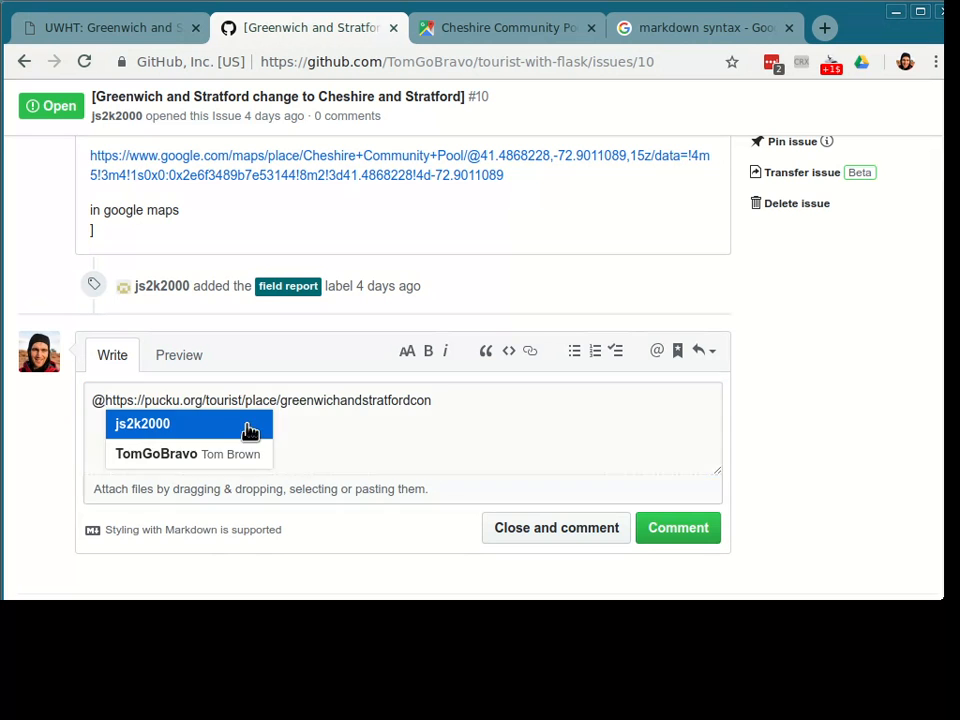
click(248, 426)
text(Thank you for the update)
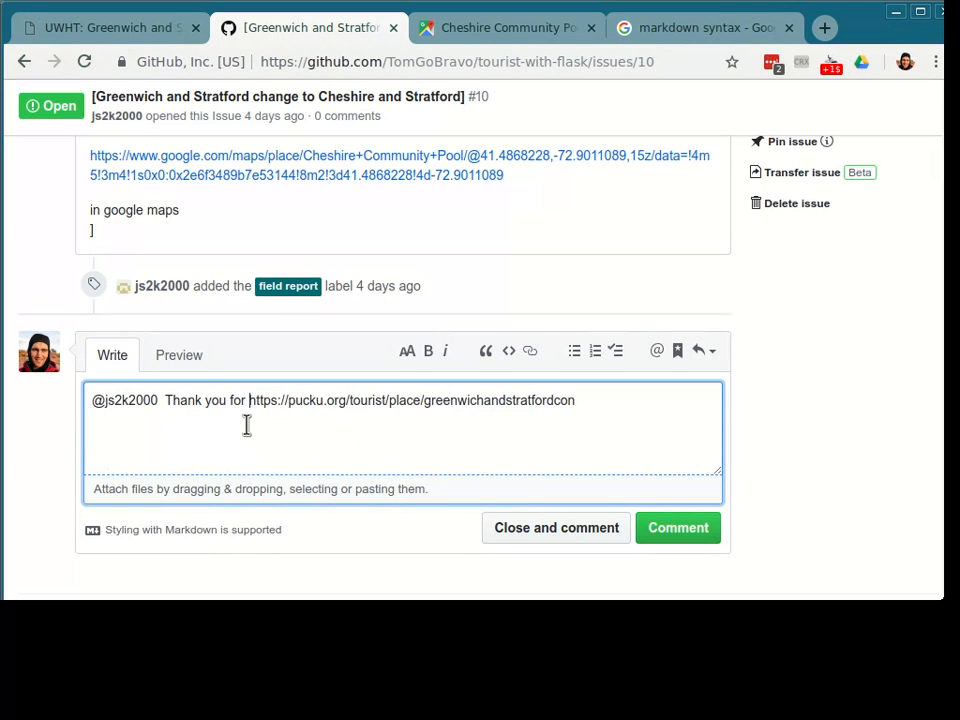
text(. )
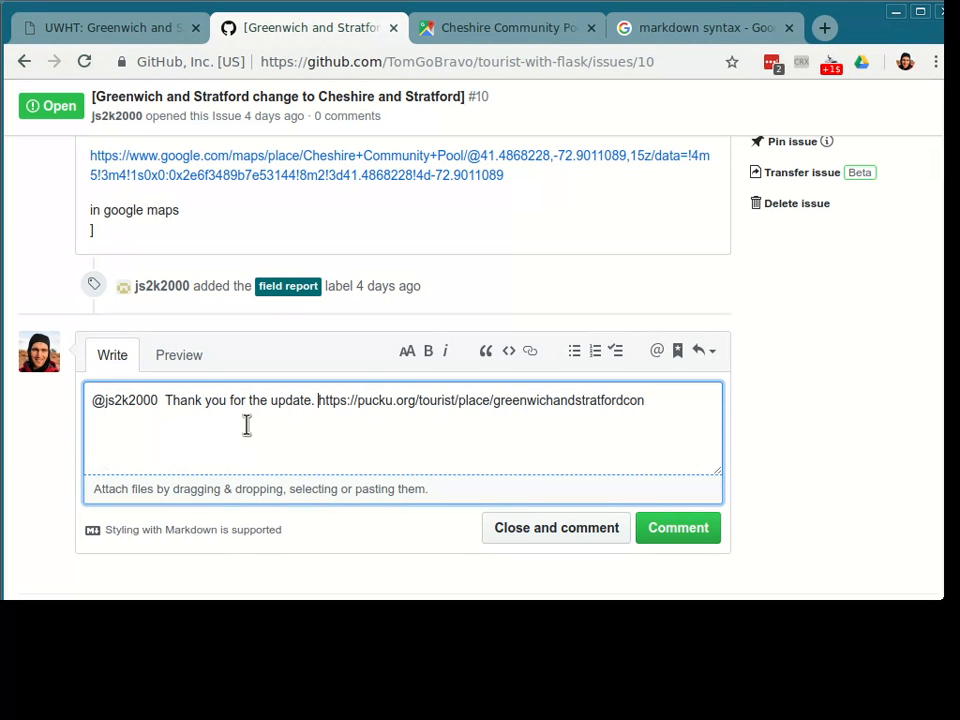
text(Please )
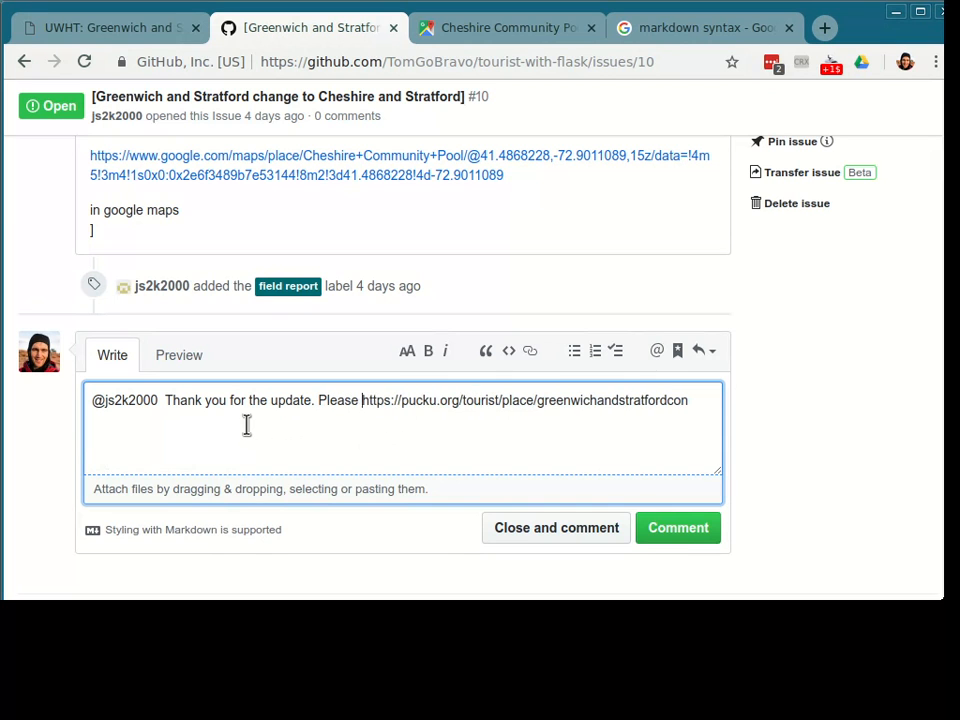
text(re-open)
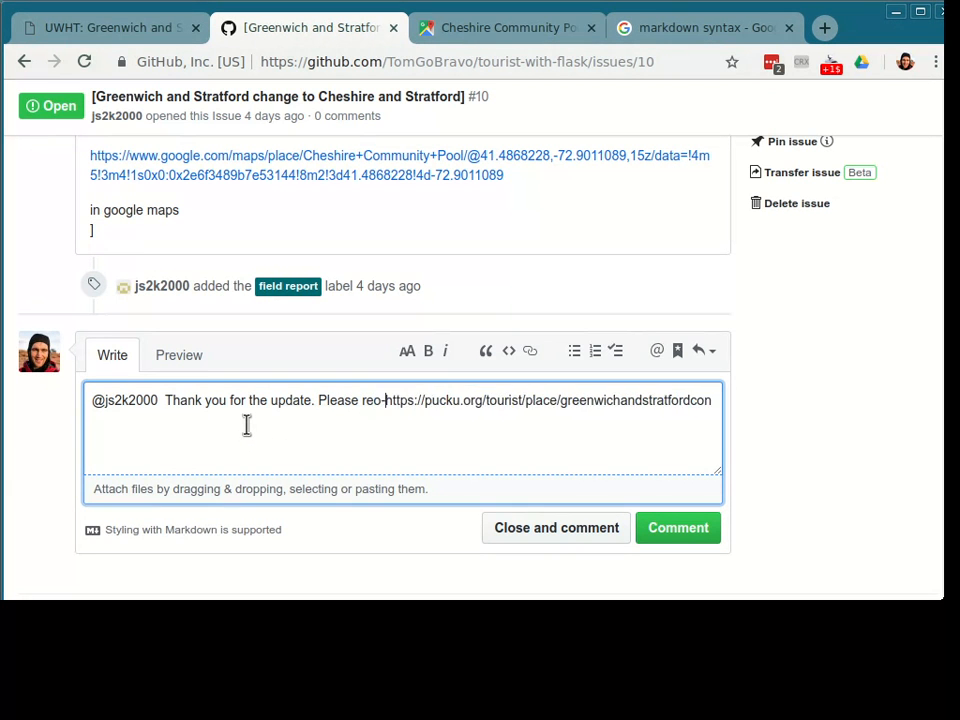
key(Return)
text(if you'd like more changes to)
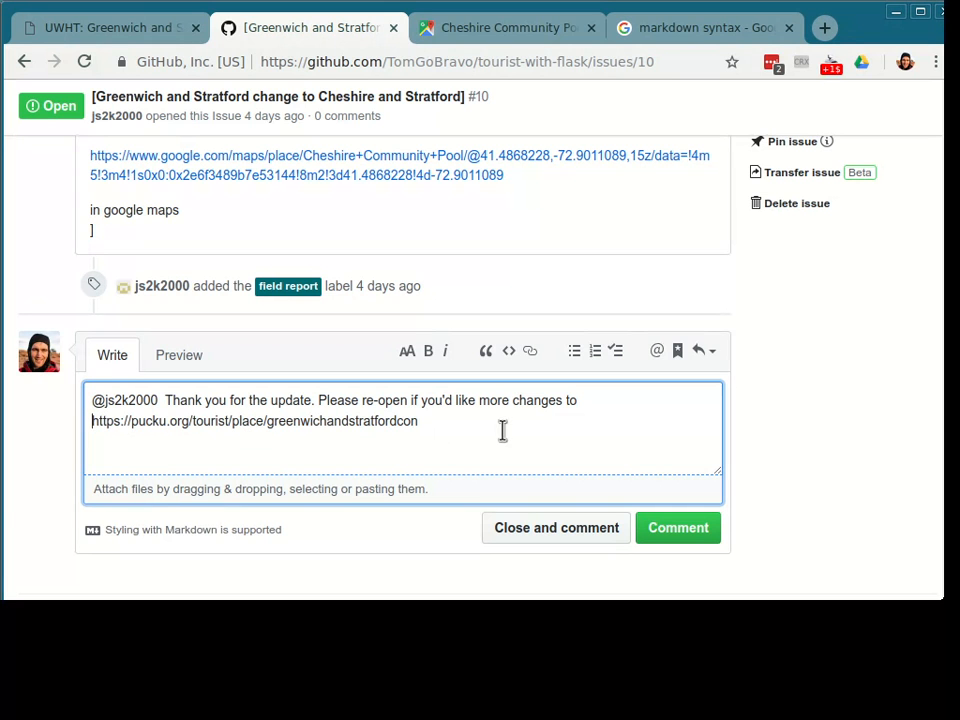
Step: Add the greeting "Hi" before the author mention and post the comment, closing the issue with it
key(ctrl+Home)
text(Hi)
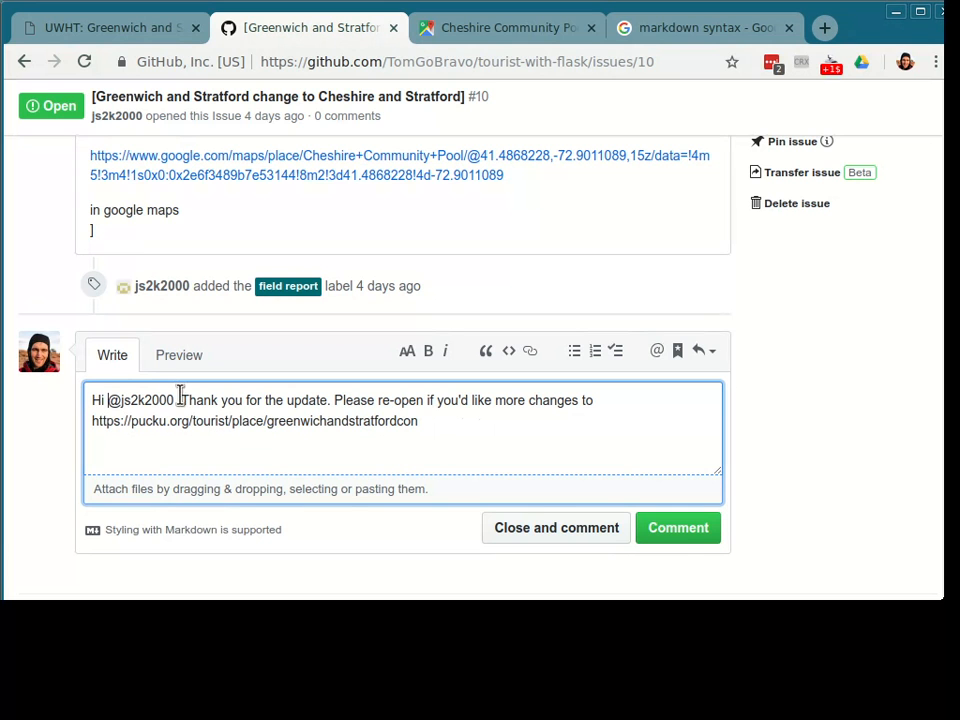
click(681, 542)
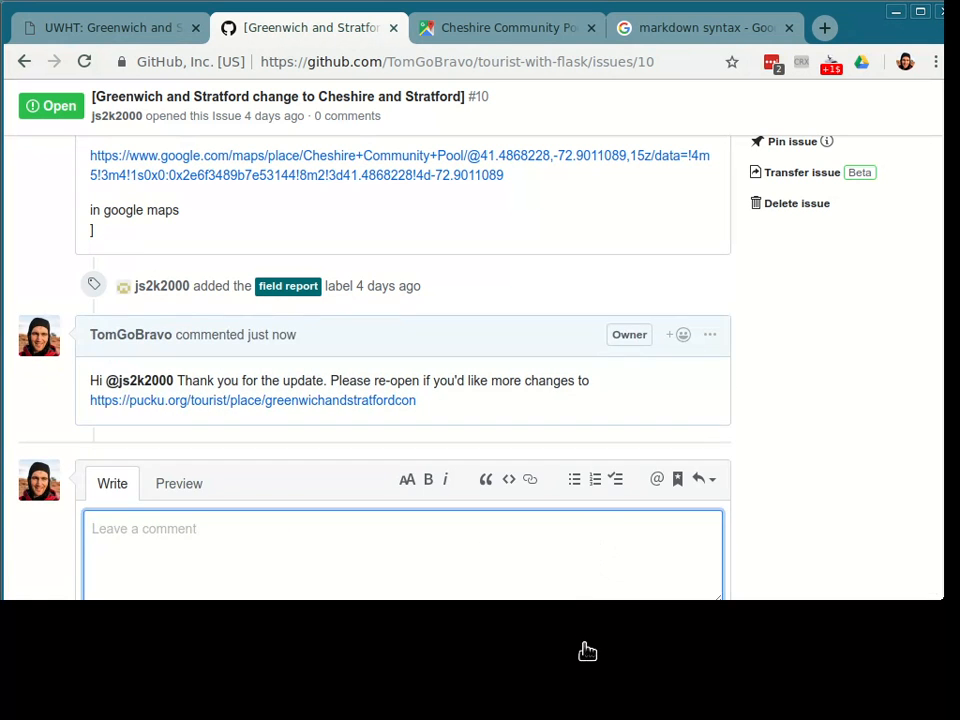
scroll(464, 405, up, 10)
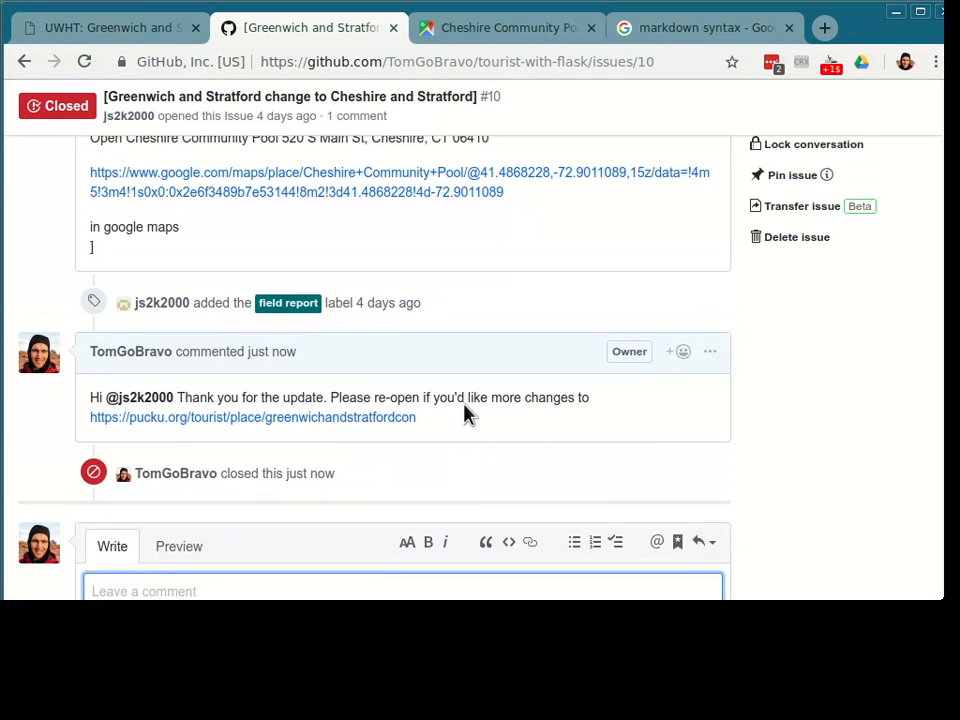